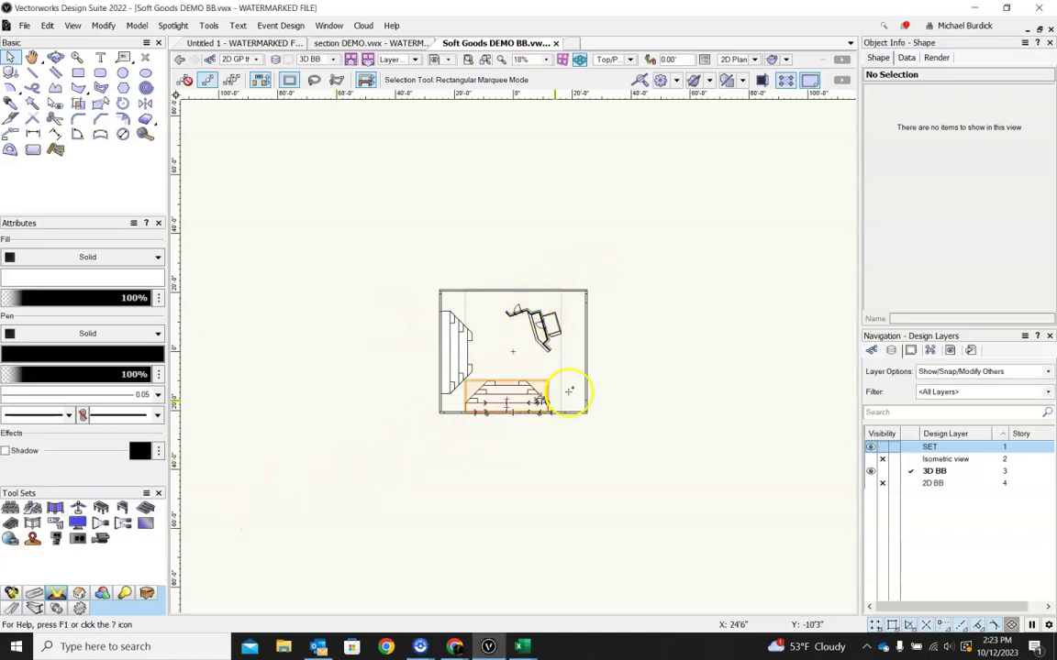
# Orbit and zoom the Soft Goods DEMO BB model to inspect the set in 3D.
pyautogui.keyDown('shift'); pyautogui.moveTo(330, 594); pyautogui.dragTo(508, 377, button='middle'); pyautogui.keyUp('shift')
pyautogui.scroll(3, 512, 317)
pyautogui.scroll(5, 512, 316)
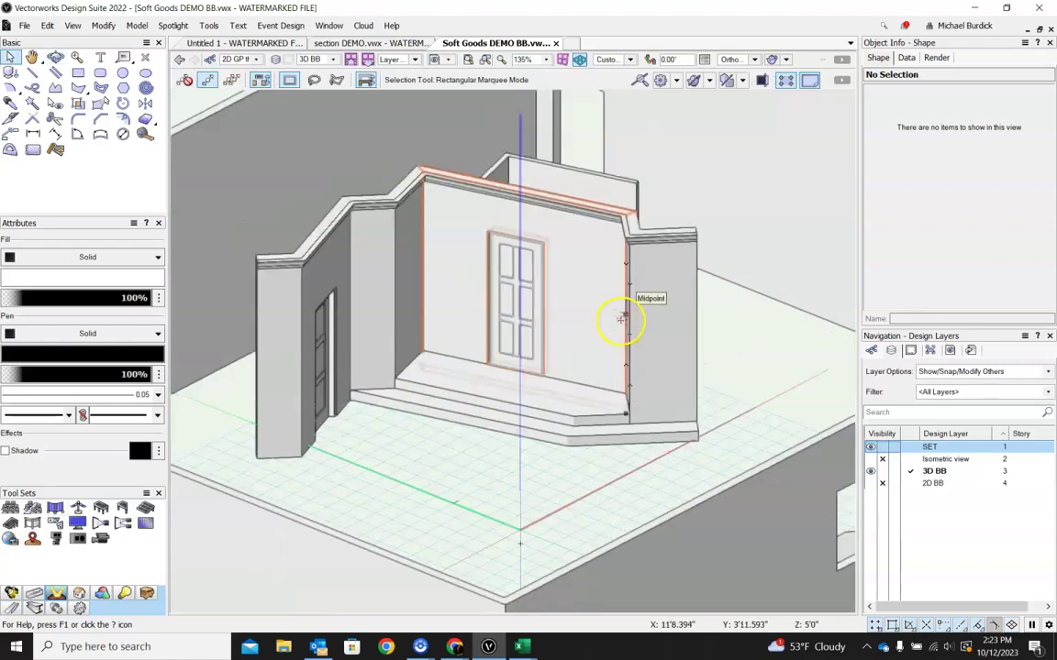
pyautogui.scroll(-5, 622, 319)
pyautogui.keyDown('shift'); pyautogui.moveTo(674, 235); pyautogui.dragTo(542, 418, button='middle'); pyautogui.keyUp('shift')
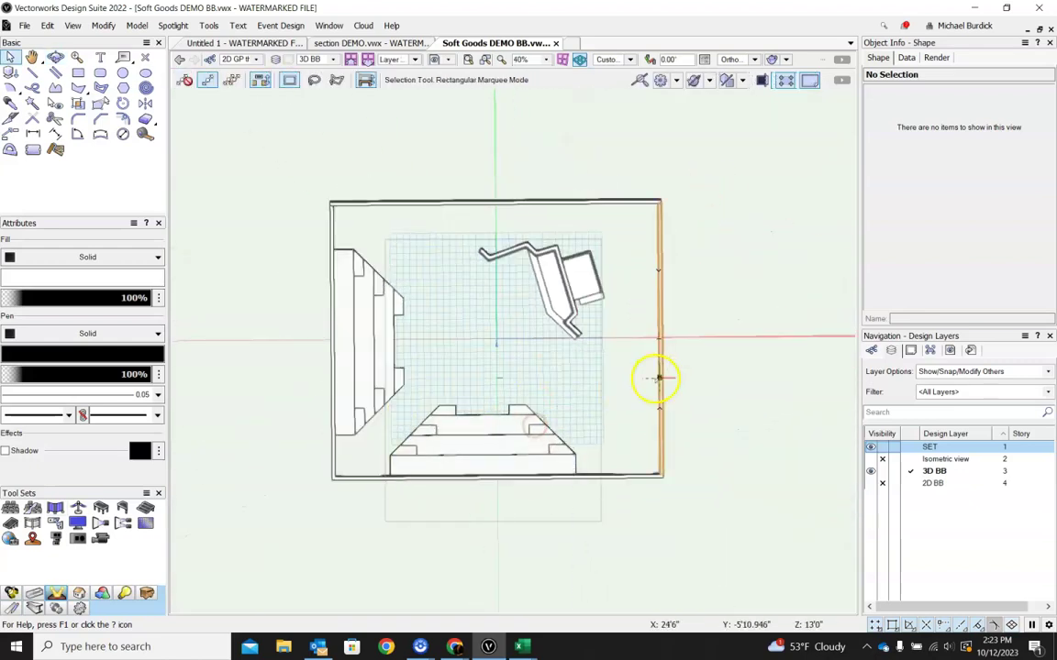
# View the section DEMO model in 3D, then return to Soft Goods DEMO BB in Top/Plan.
pyautogui.click(399, 44)
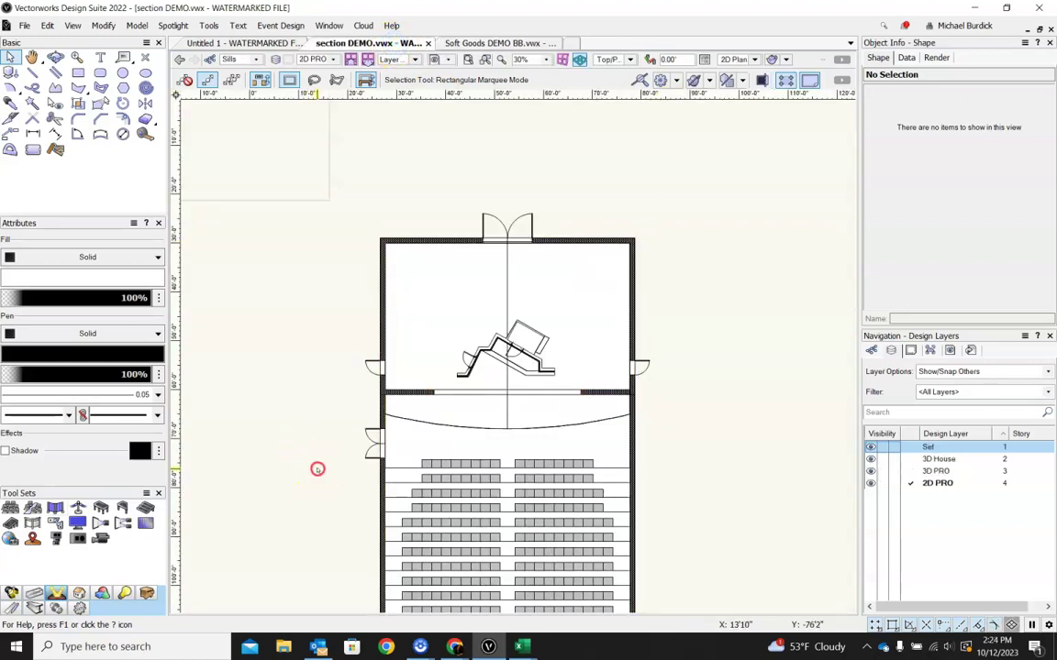
pyautogui.keyDown('shift'); pyautogui.moveTo(318, 469); pyautogui.dragTo(383, 400, button='middle'); pyautogui.keyUp('shift')
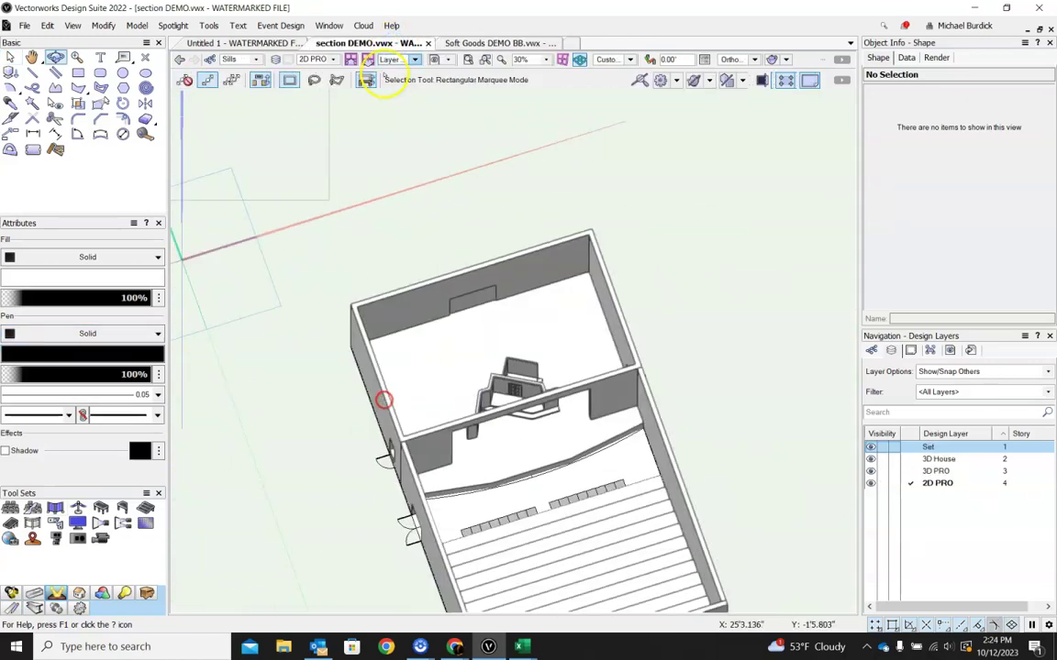
pyautogui.click(495, 43)
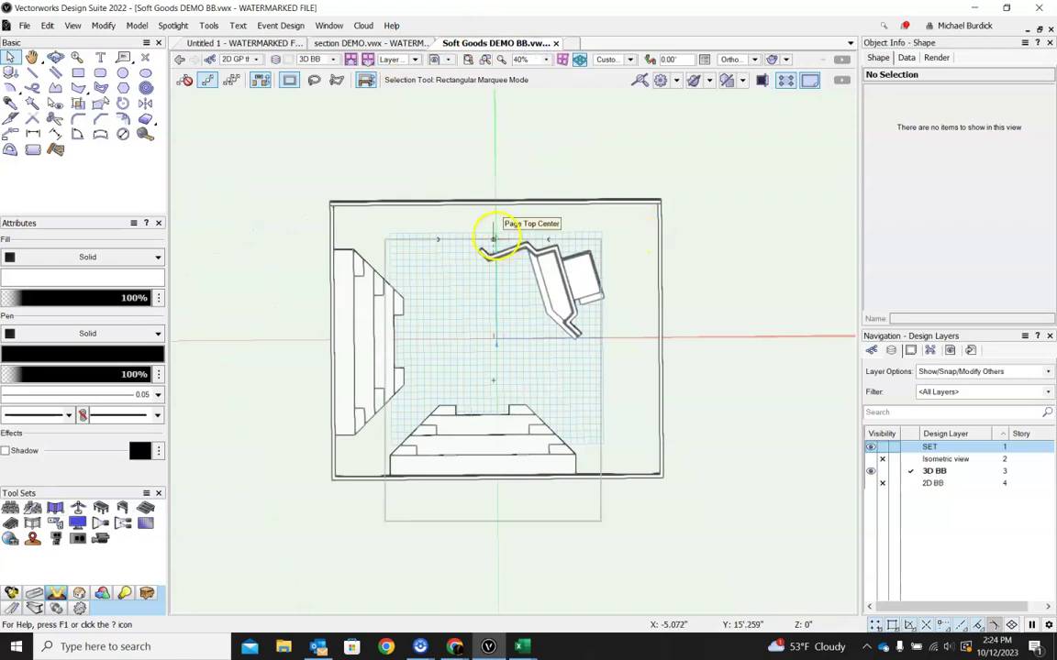
pyautogui.press('F5')
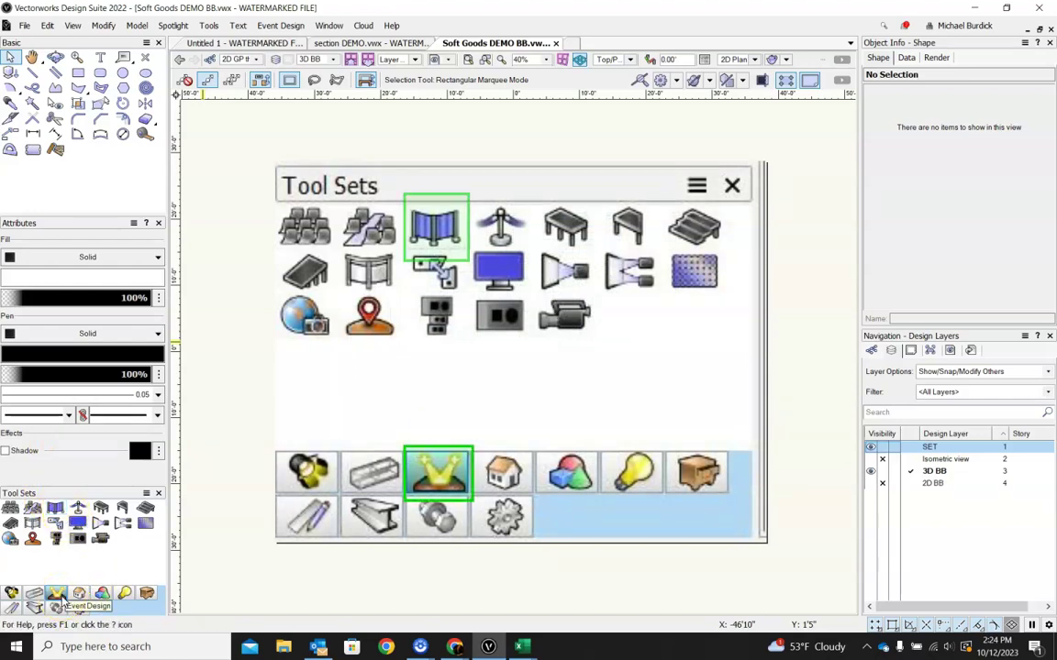
pyautogui.click(54, 505)
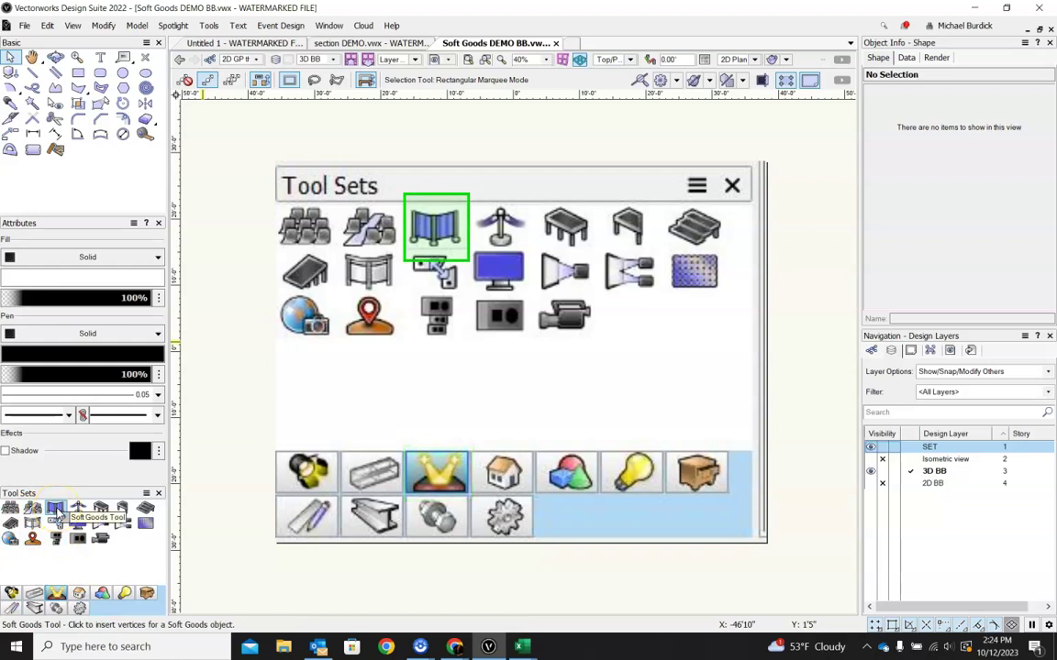
pyautogui.click(55, 507)
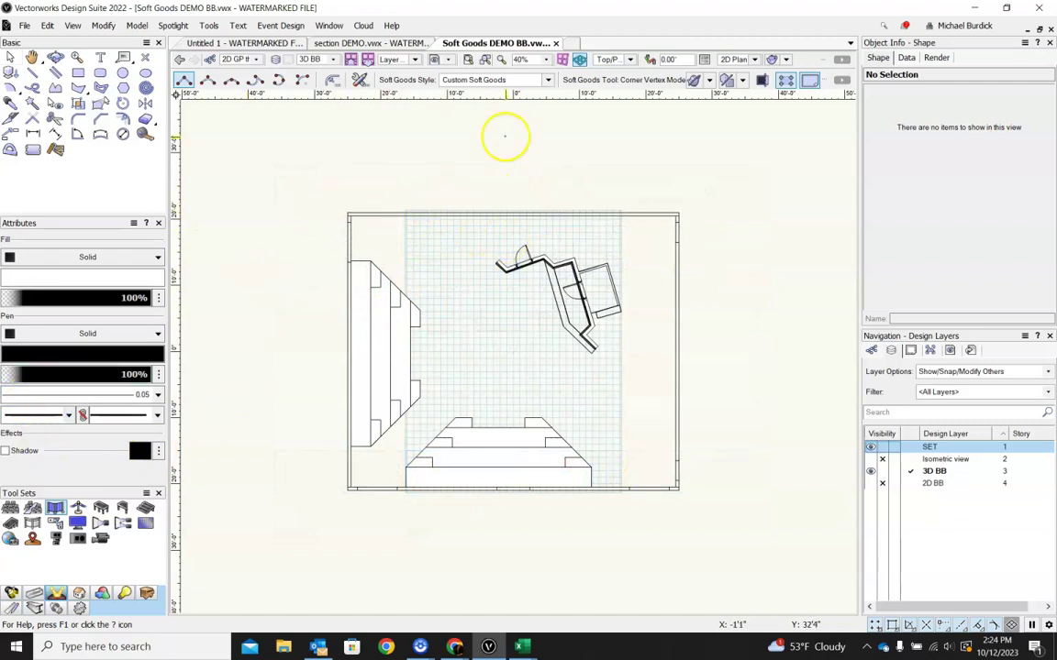
pyautogui.scroll(3, 462, 292)
pyautogui.click(537, 224)
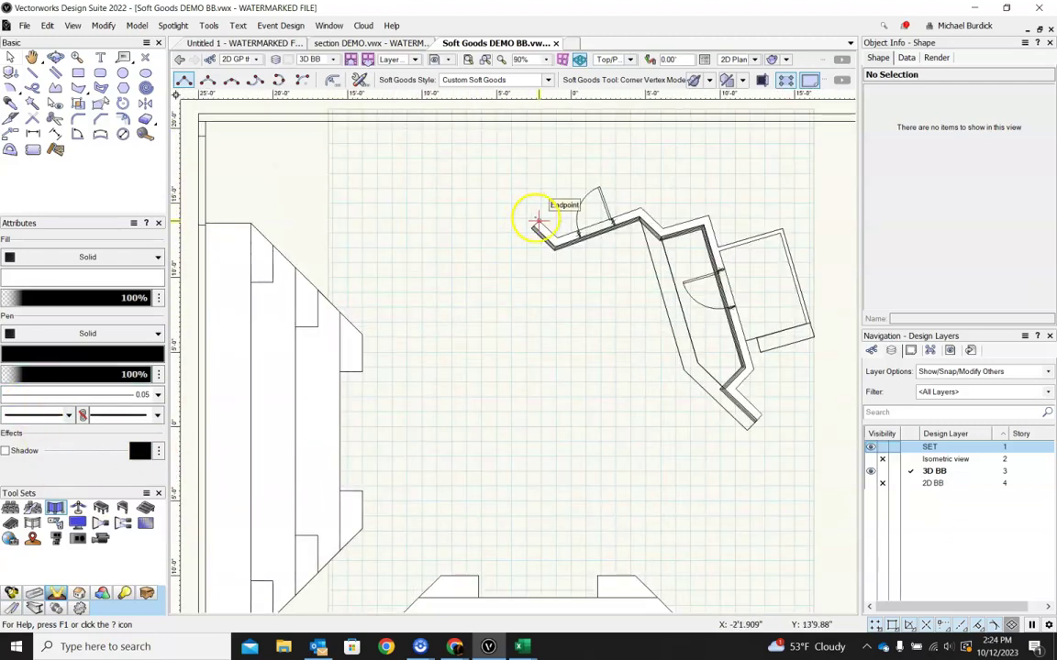
pyautogui.click(466, 220)
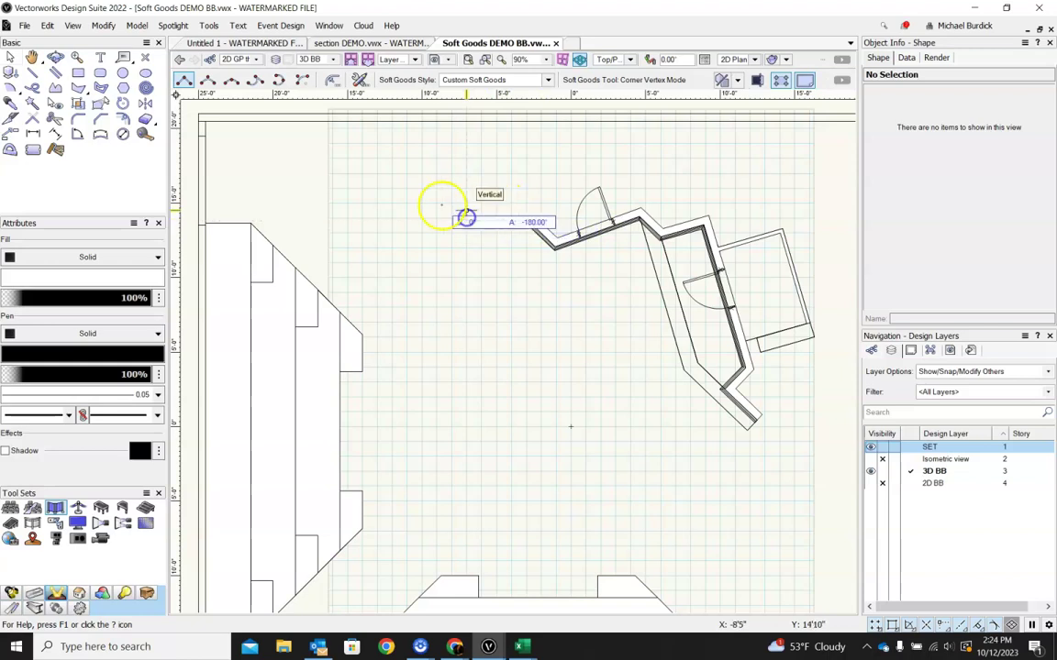
pyautogui.click(344, 163)
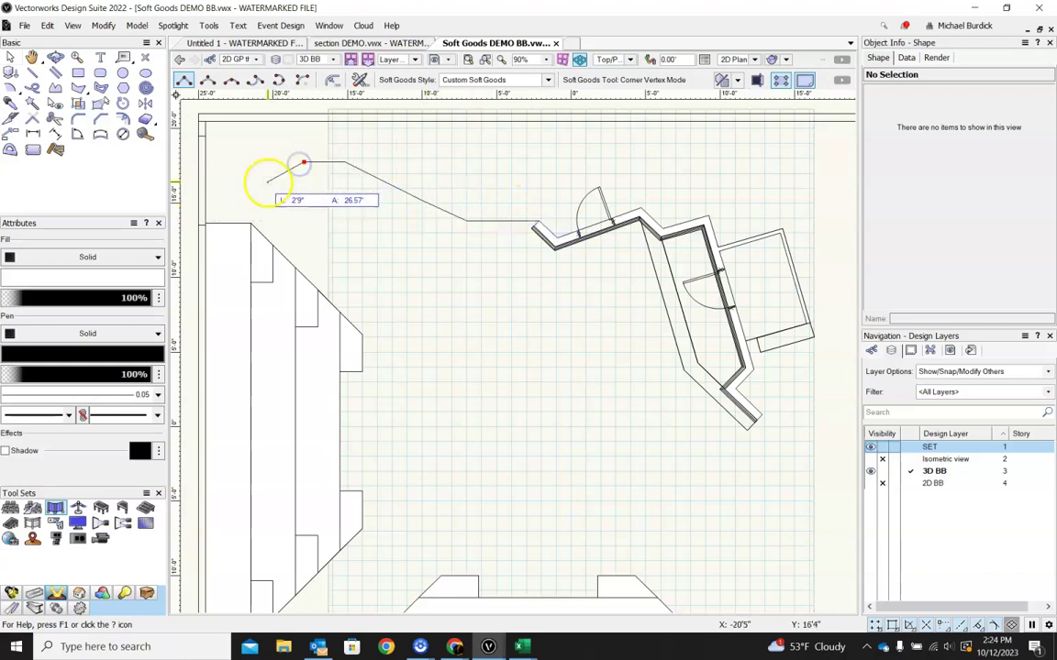
pyautogui.doubleClick(264, 182)
pyautogui.click(365, 152)
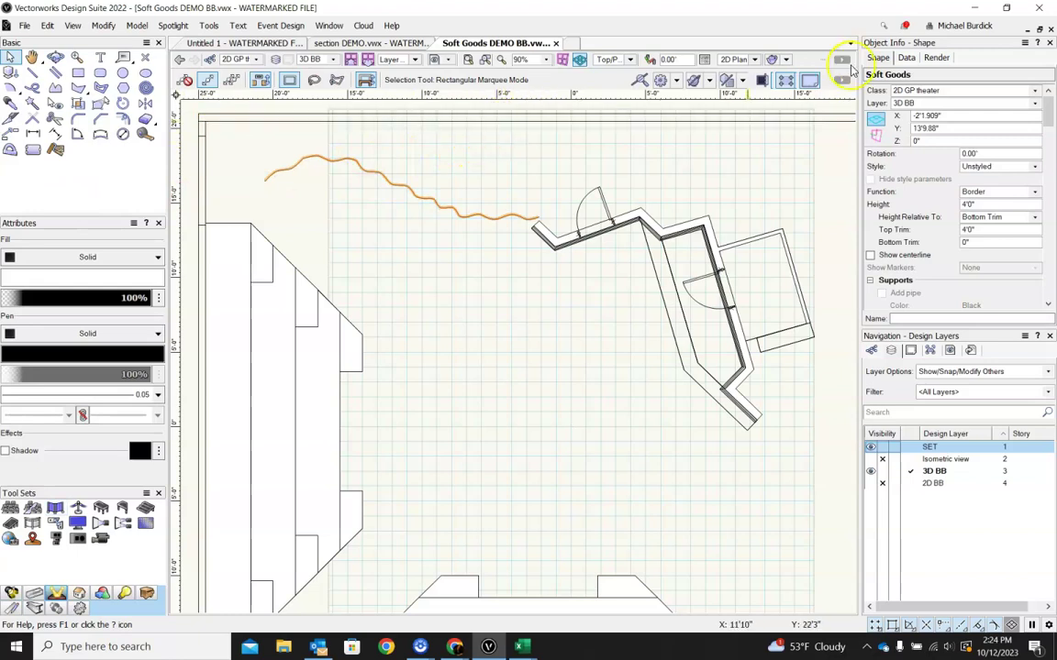
pyautogui.click(812, 82)
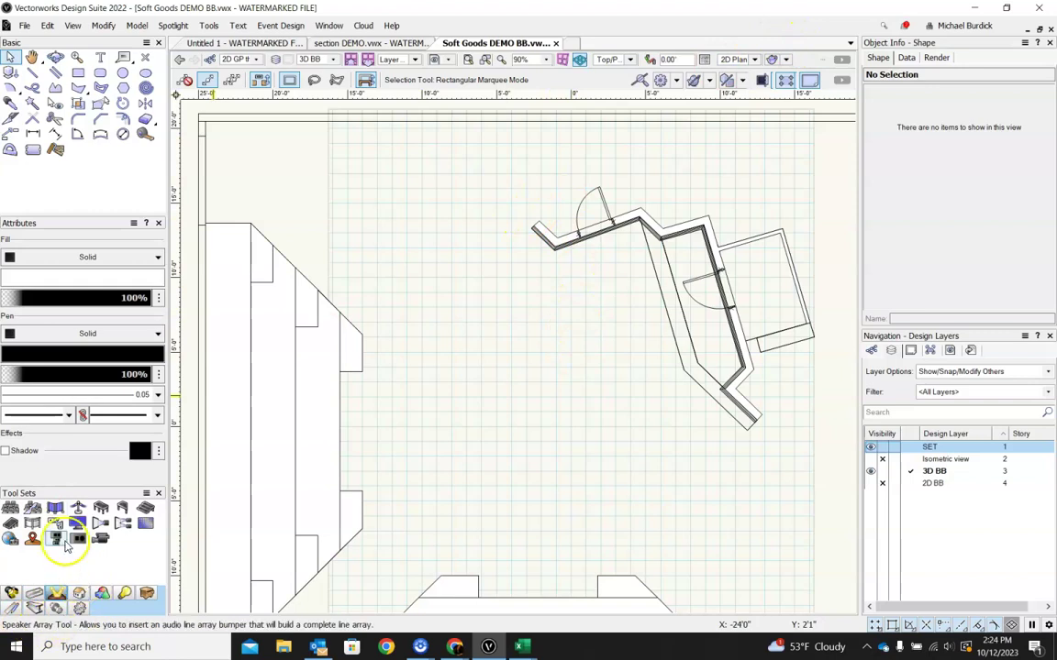
# Draw a soft-goods border from the set wall's endpoint to the left page edge and check it in 3D.
pyautogui.click(55, 507)
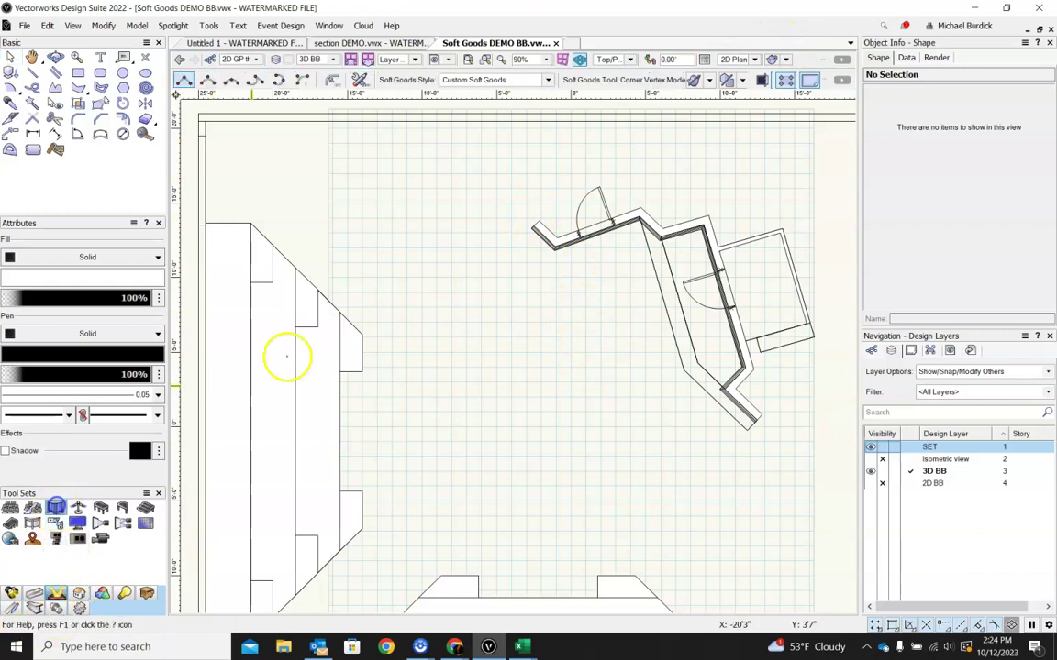
pyautogui.click(536, 220)
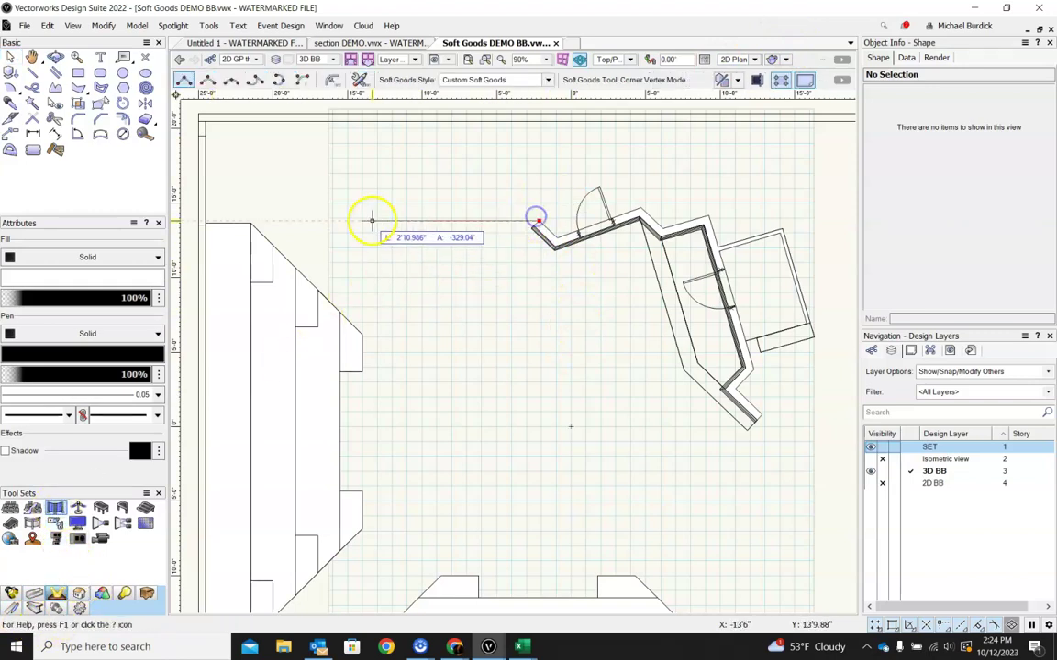
pyautogui.doubleClick(326, 203)
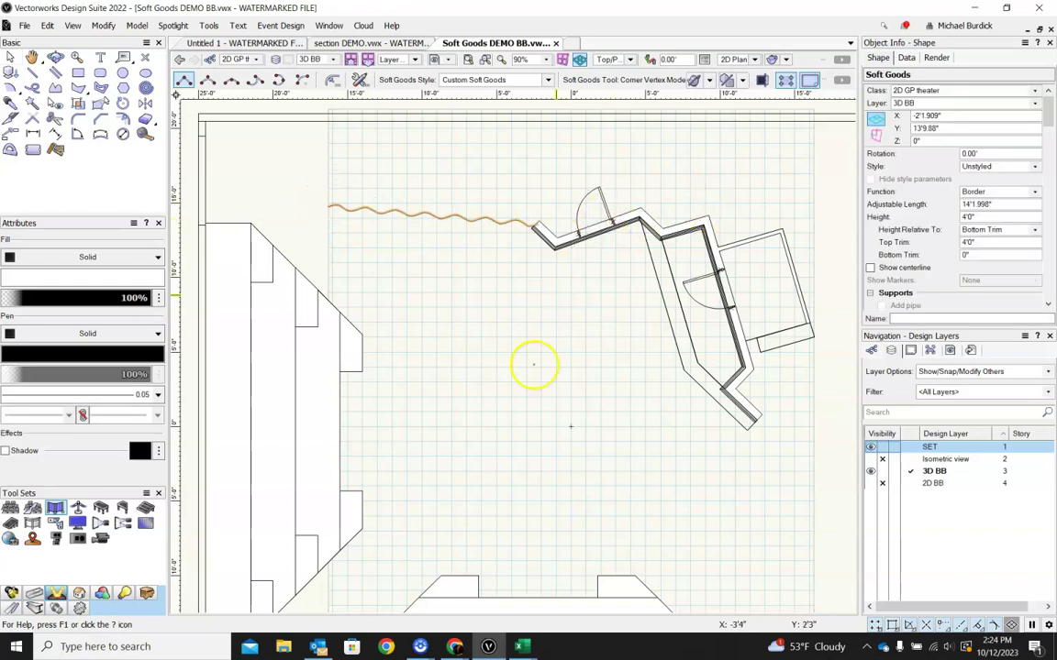
pyautogui.moveTo(531, 365)
pyautogui.keyDown('ctrl'); pyautogui.keyDown('shift'); pyautogui.mouseDown(button='middle')
pyautogui.moveTo(647, 246)
pyautogui.moveTo(641, 212)
pyautogui.mouseUp(button='middle'); pyautogui.keyUp('shift'); pyautogui.keyUp('ctrl')
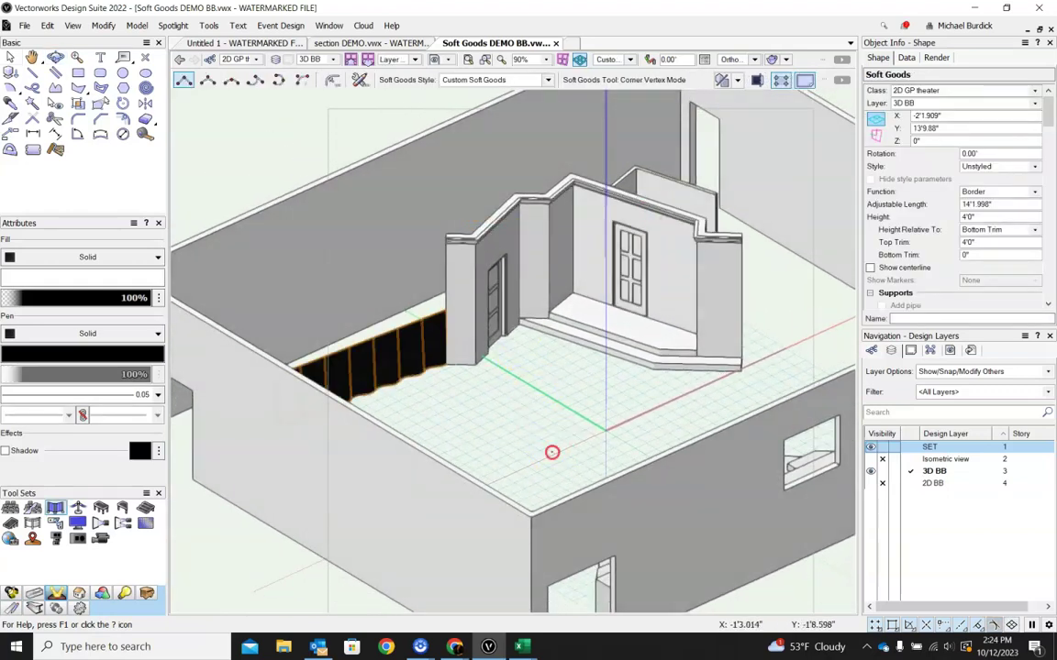
pyautogui.moveTo(552, 450); pyautogui.dragTo(359, 303)
pyautogui.keyDown('ctrl'); pyautogui.keyDown('shift'); pyautogui.moveTo(359, 303); pyautogui.dragTo(343, 489, button='middle'); pyautogui.keyUp('shift'); pyautogui.keyUp('ctrl')
pyautogui.press('x')
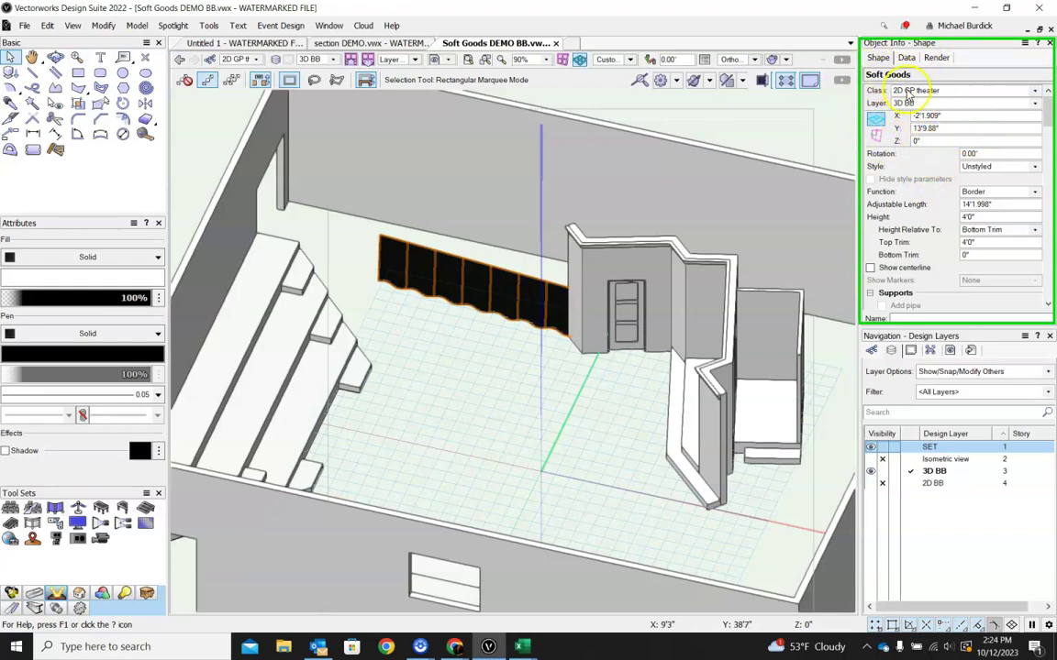
# Change the soft goods Function to Curtain and its Height to 13'0", then review it in 3D.
pyautogui.click(1032, 196)
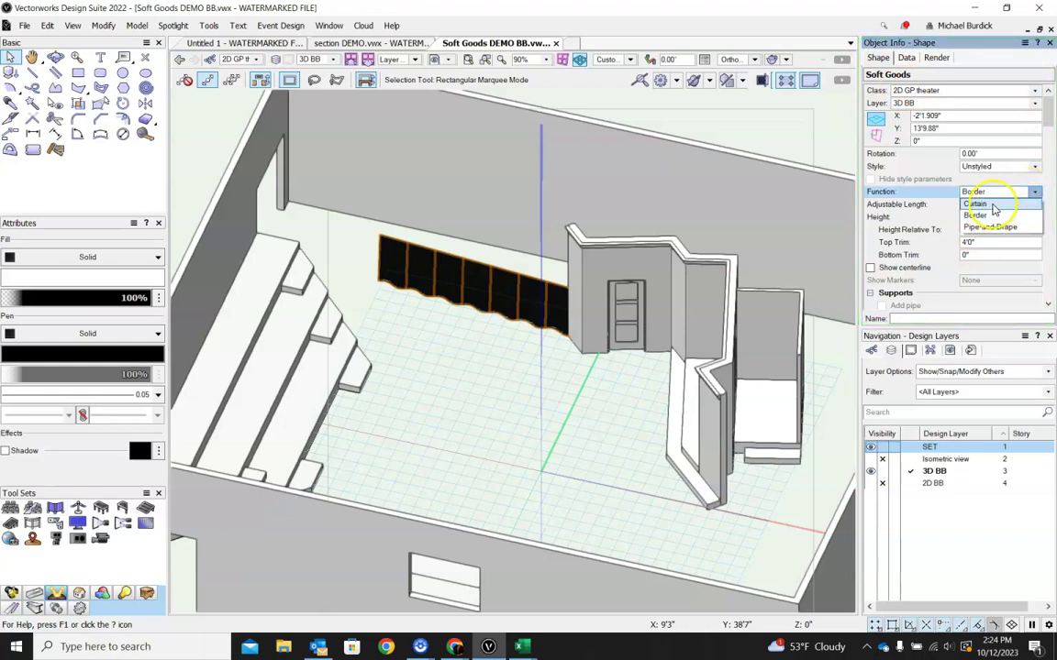
pyautogui.click(995, 204)
pyautogui.click(1001, 216)
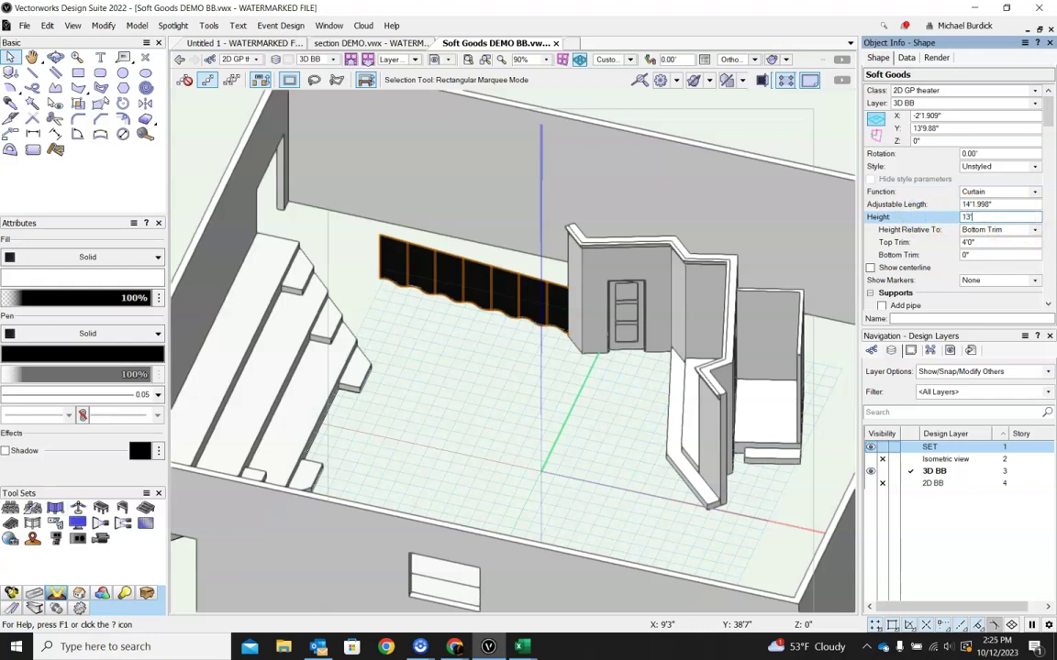
pyautogui.write("13'")
pyautogui.press('Return')
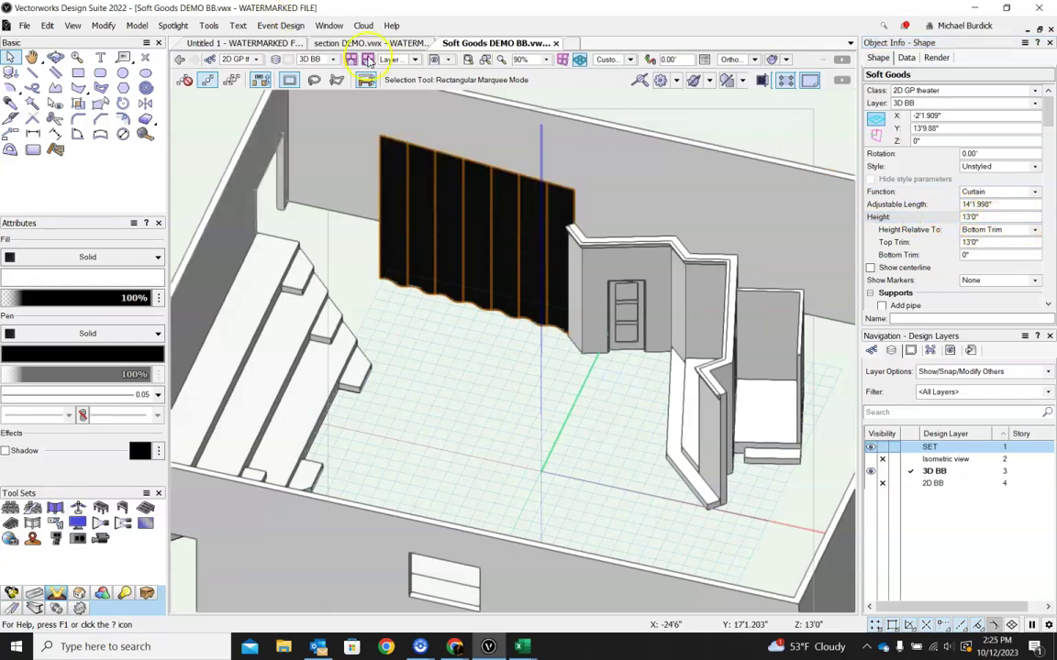
pyautogui.scroll(-3, 505, 255)
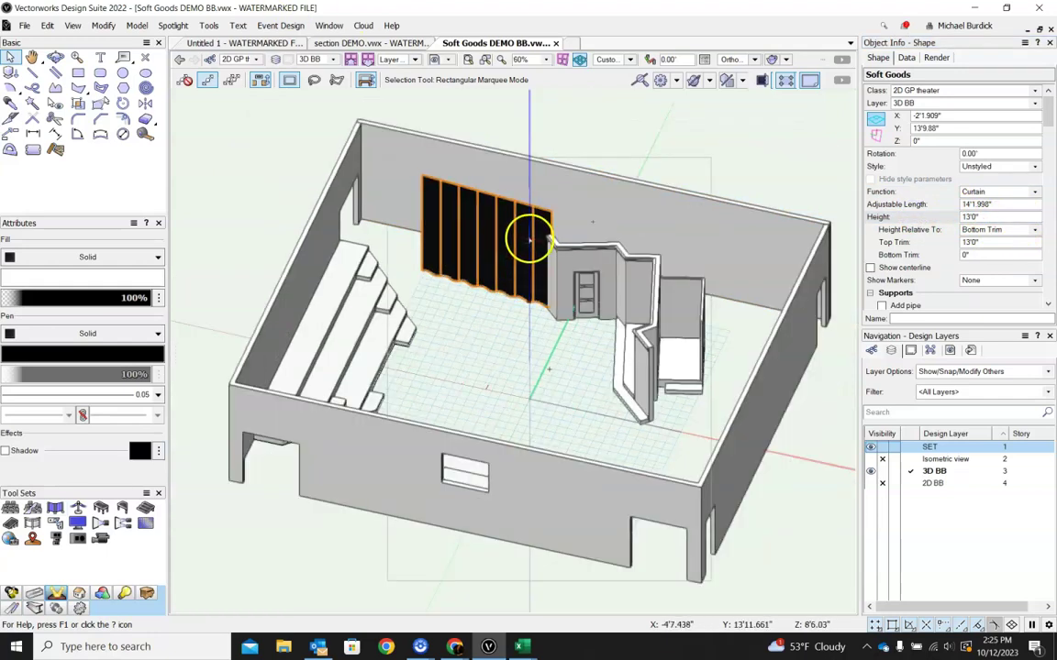
pyautogui.moveTo(585, 354)
pyautogui.keyDown('ctrl'); pyautogui.mouseDown(button='middle')
pyautogui.moveTo(710, 182)
pyautogui.moveTo(501, 326)
pyautogui.moveTo(592, 338)
pyautogui.mouseUp(button='middle'); pyautogui.keyUp('ctrl')
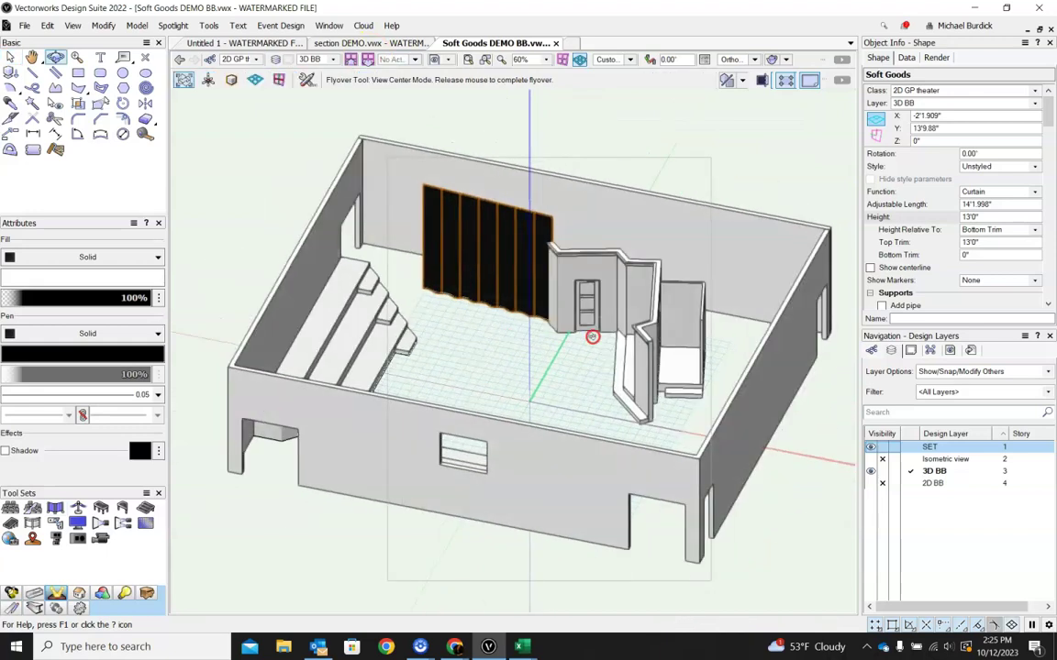
pyautogui.scroll(-10, 924, 190)
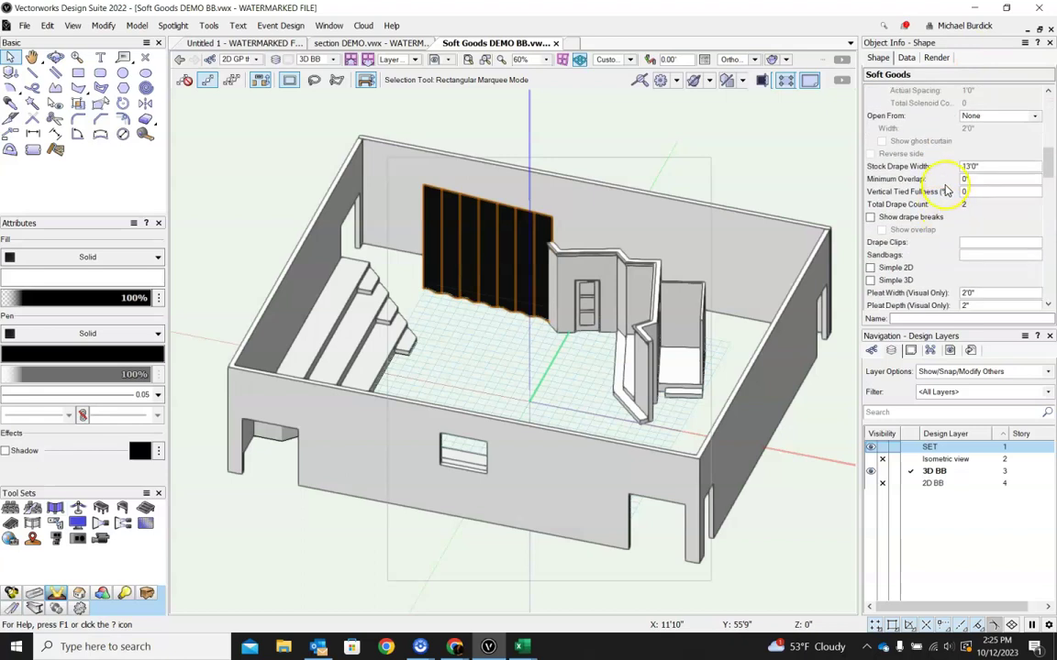
# Turn on Simple 3D so the curtain renders as a flat unpleated panel, then show Top/Plan.
pyautogui.moveTo(478, 236)
pyautogui.keyDown('ctrl'); pyautogui.mouseDown(button='middle')
pyautogui.moveTo(456, 266)
pyautogui.moveTo(464, 247)
pyautogui.mouseUp(button='middle'); pyautogui.keyUp('ctrl')
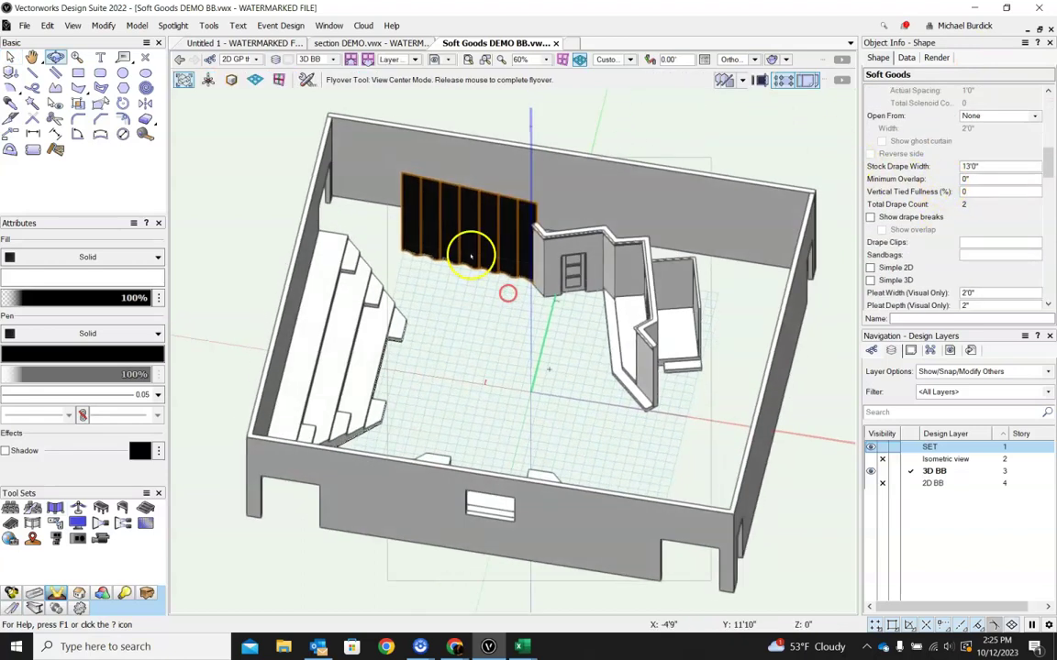
pyautogui.scroll(3, 406, 231)
pyautogui.scroll(5, 406, 231)
pyautogui.click(448, 361)
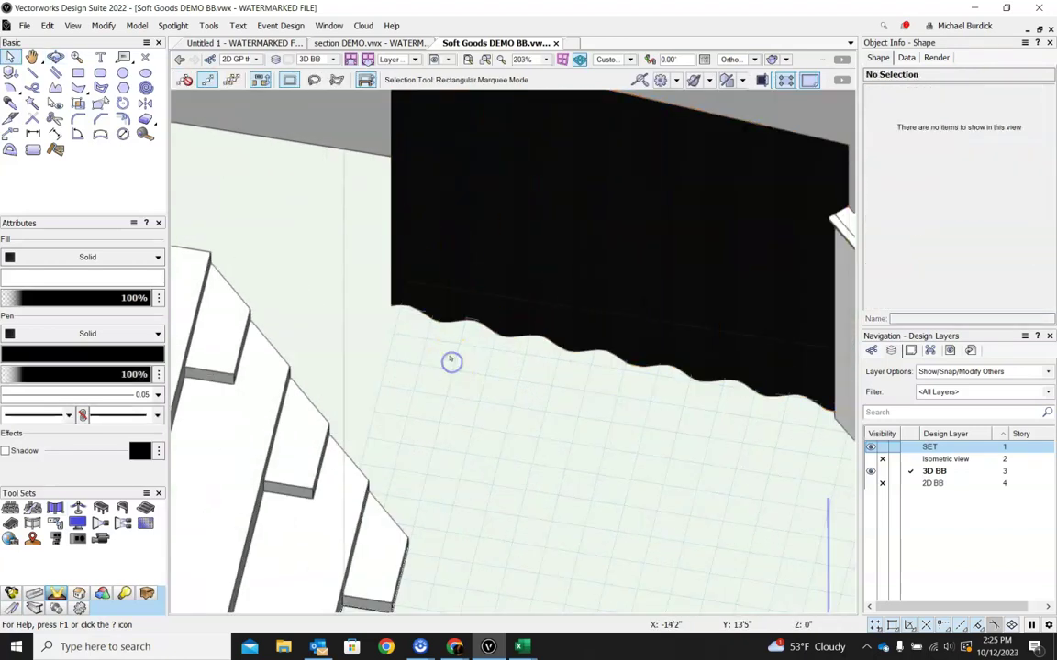
pyautogui.scroll(-5, 451, 329)
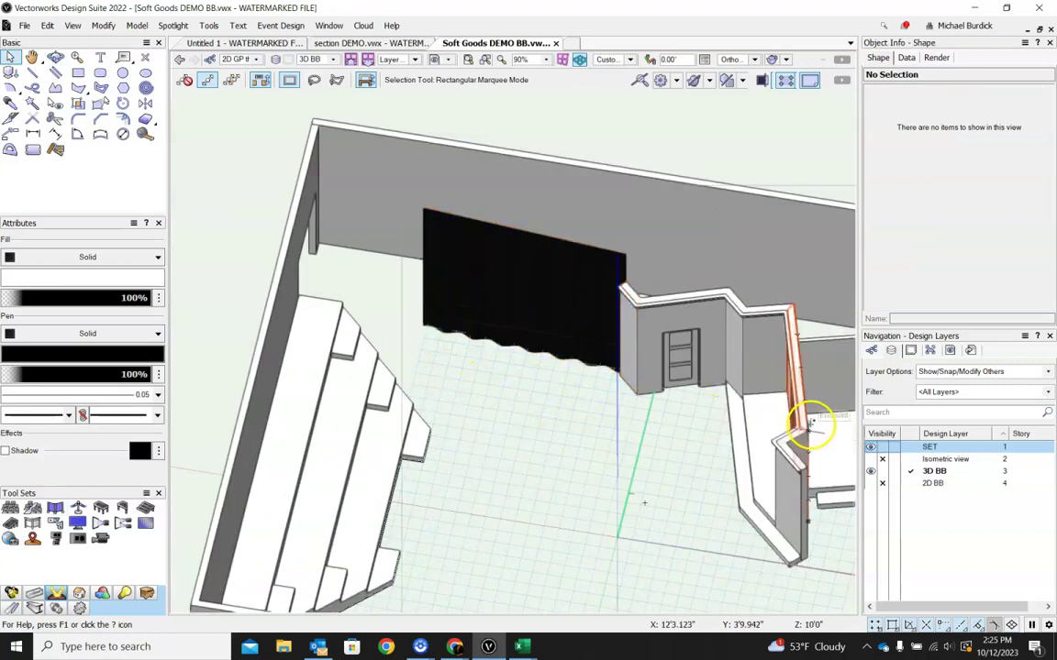
pyautogui.click(530, 324)
pyautogui.scroll(-2, 950, 288)
pyautogui.scroll(-8, 951, 288)
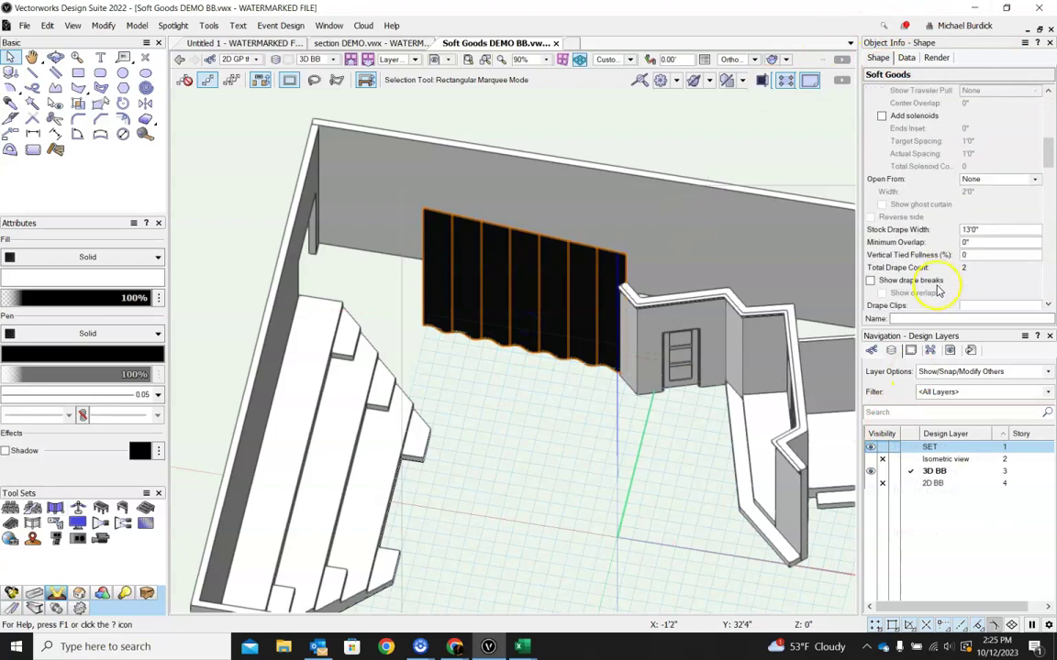
pyautogui.scroll(-3, 894, 242)
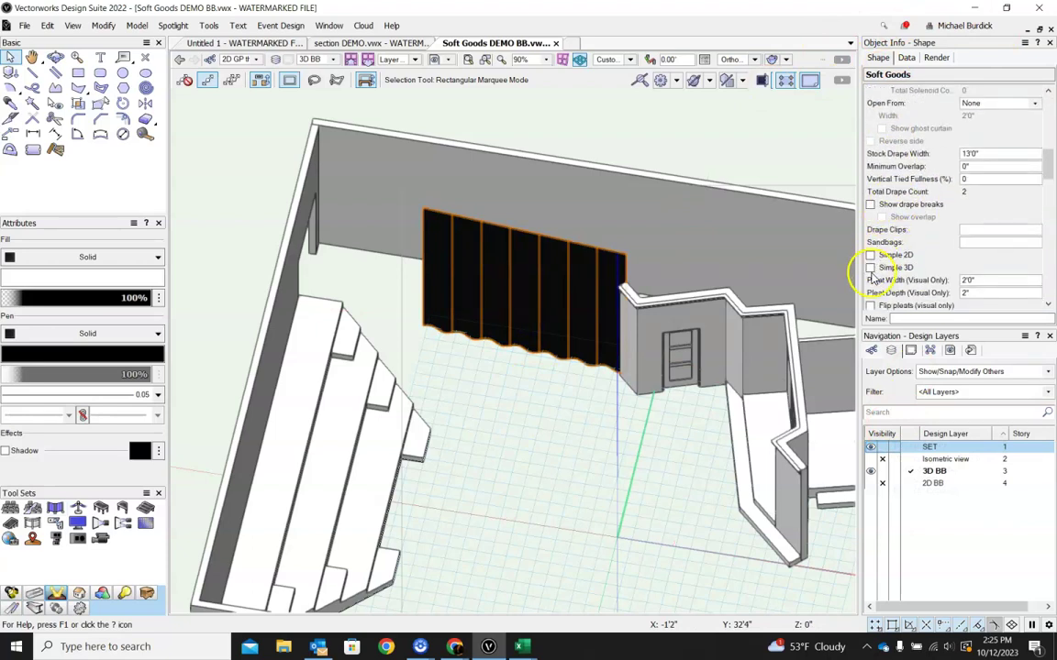
pyautogui.click(870, 268)
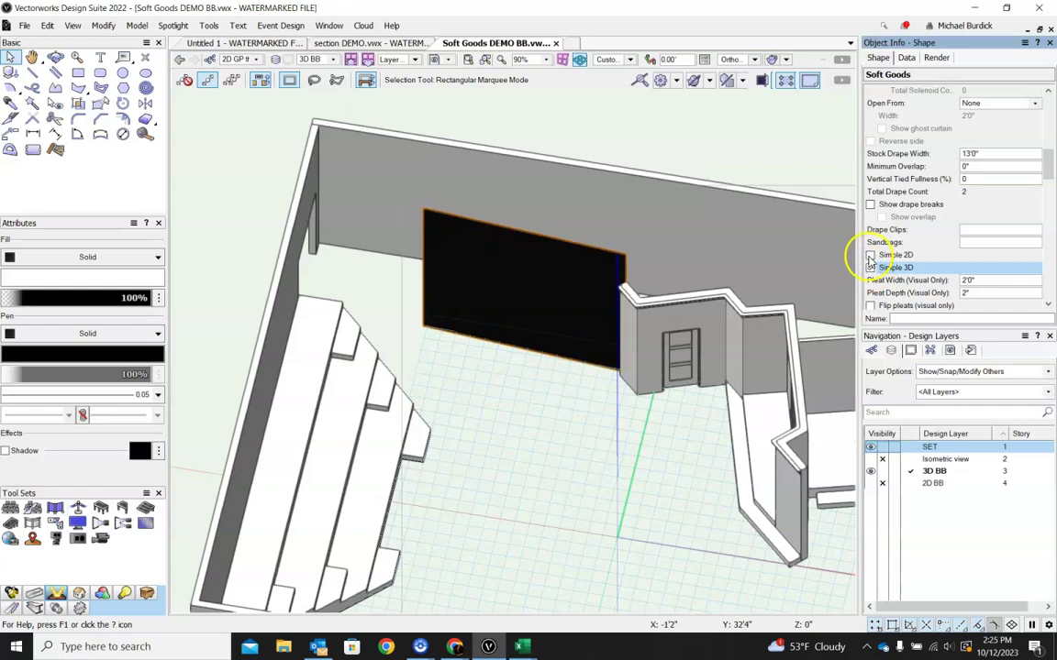
pyautogui.press('F5')
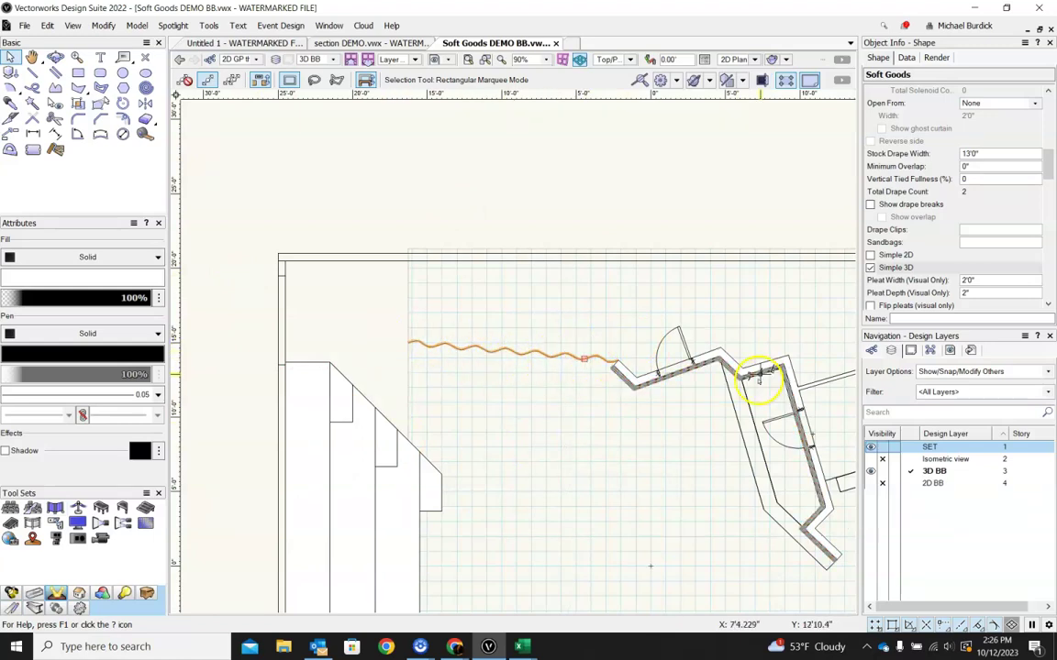
# Toggle Simple 2D on and back off to keep the wavy plan symbol, then orbit the room in 3D.
pyautogui.click(870, 255)
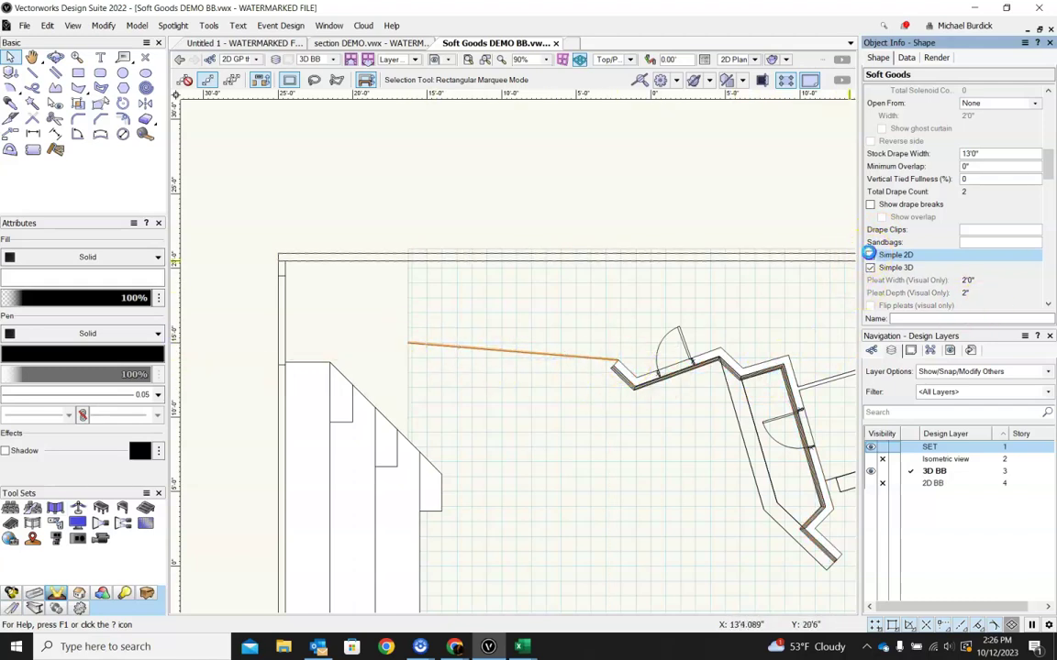
pyautogui.click(869, 255)
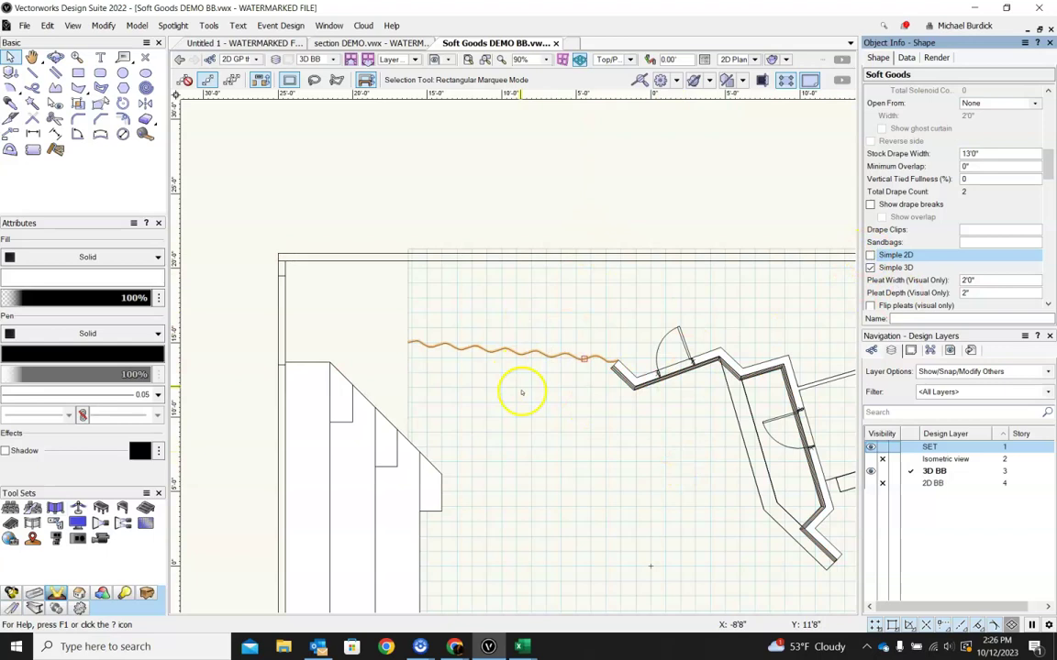
pyautogui.keyDown('shift'); pyautogui.moveTo(517, 372); pyautogui.dragTo(686, 382, button='middle'); pyautogui.keyUp('shift')
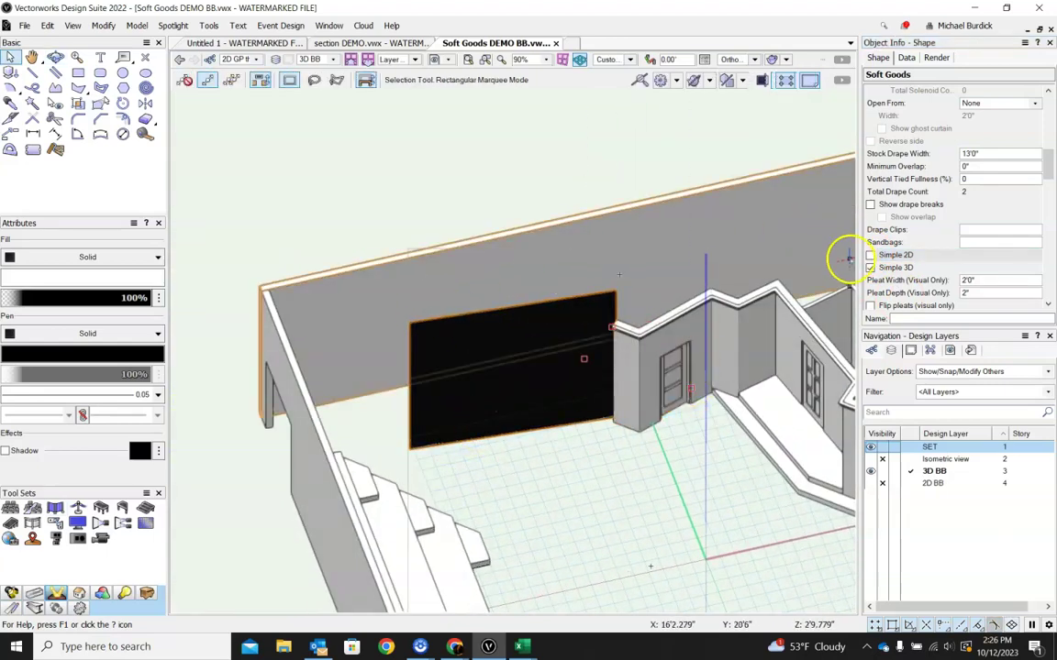
pyautogui.scroll(-5, 471, 323)
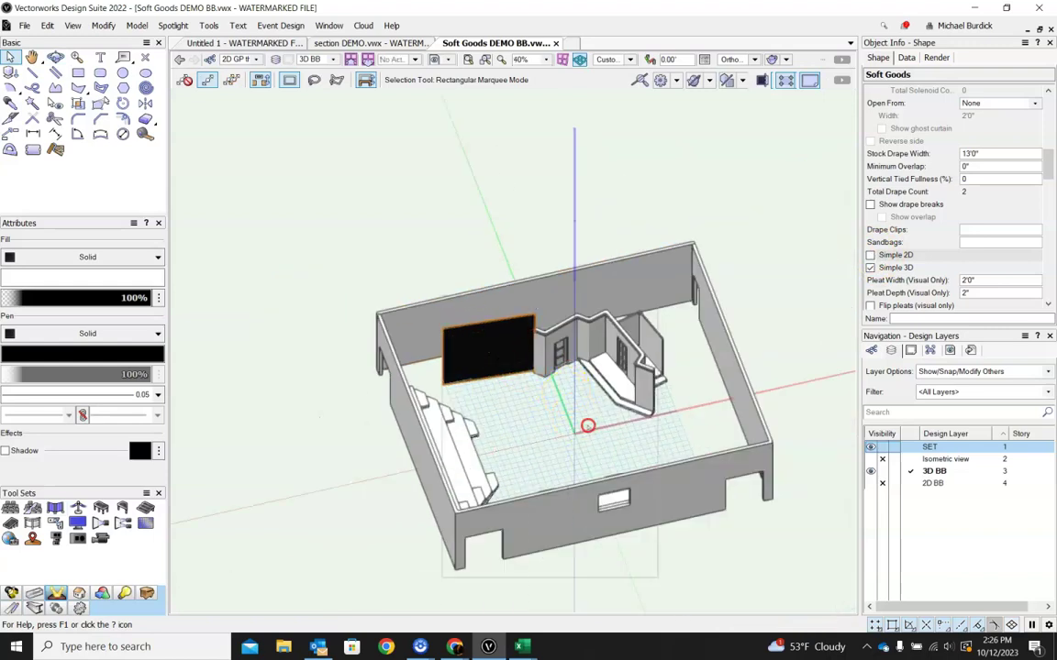
pyautogui.keyDown('shift'); pyautogui.moveTo(587, 426); pyautogui.dragTo(532, 412, button='middle'); pyautogui.keyUp('shift')
pyautogui.scroll(-3, 938, 209)
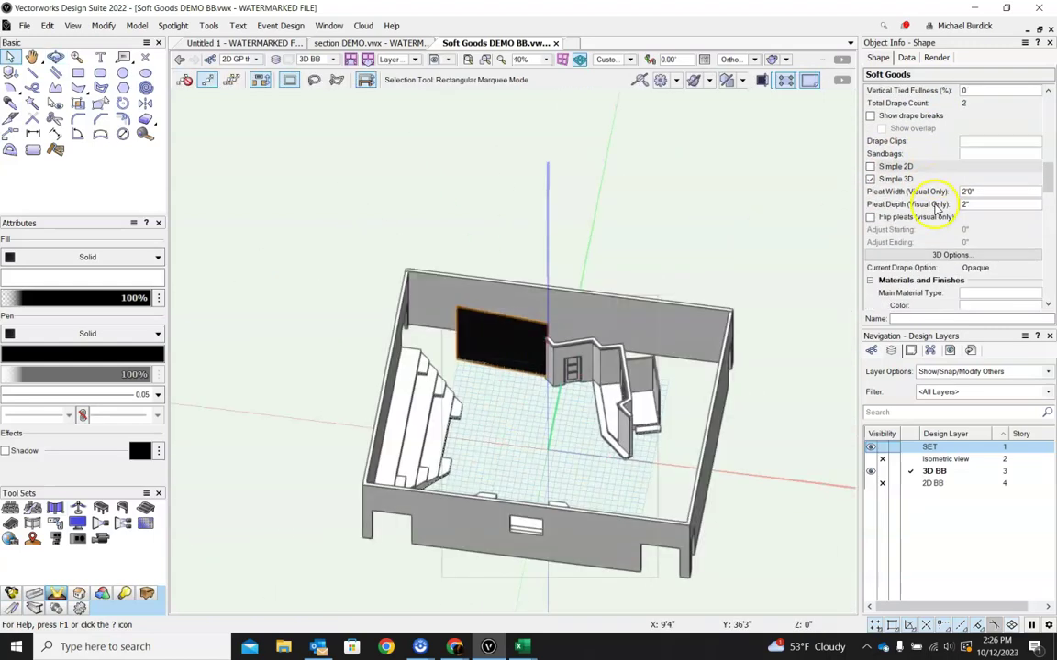
# In the curtain's 3D Options, change the opaque drape colour to red and deselect it.
pyautogui.scroll(-2, 937, 209)
pyautogui.click(938, 218)
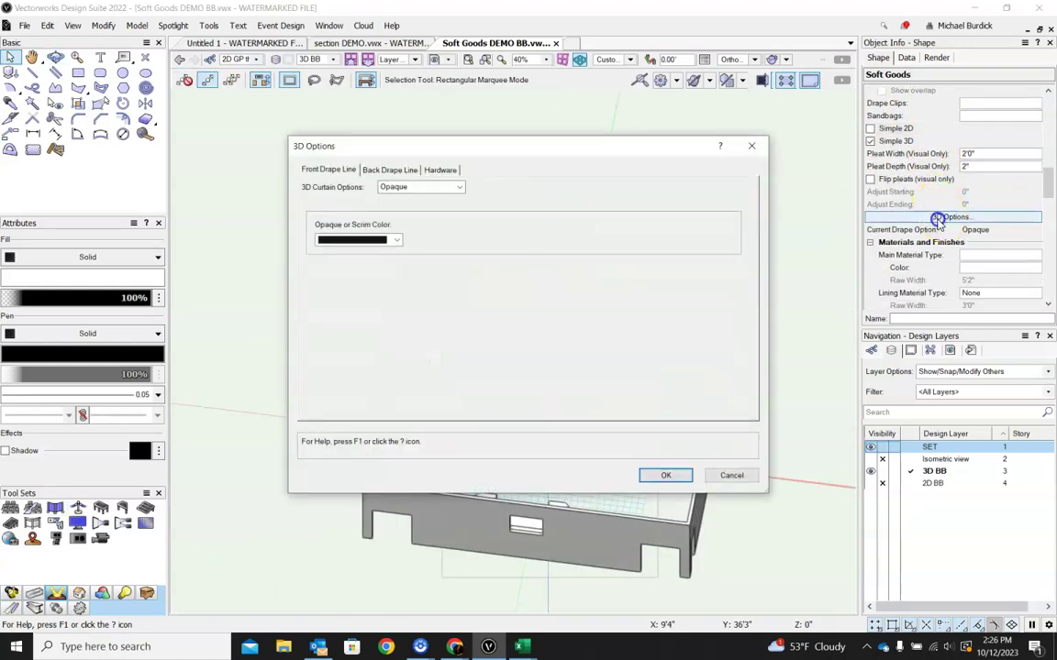
pyautogui.click(396, 239)
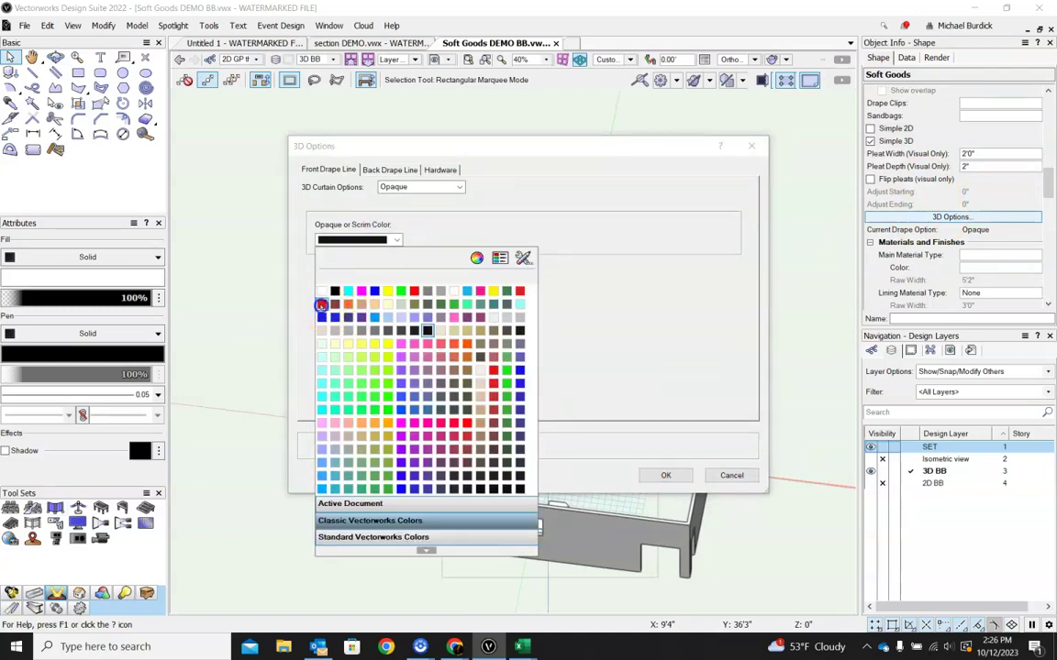
pyautogui.click(321, 304)
pyautogui.click(666, 475)
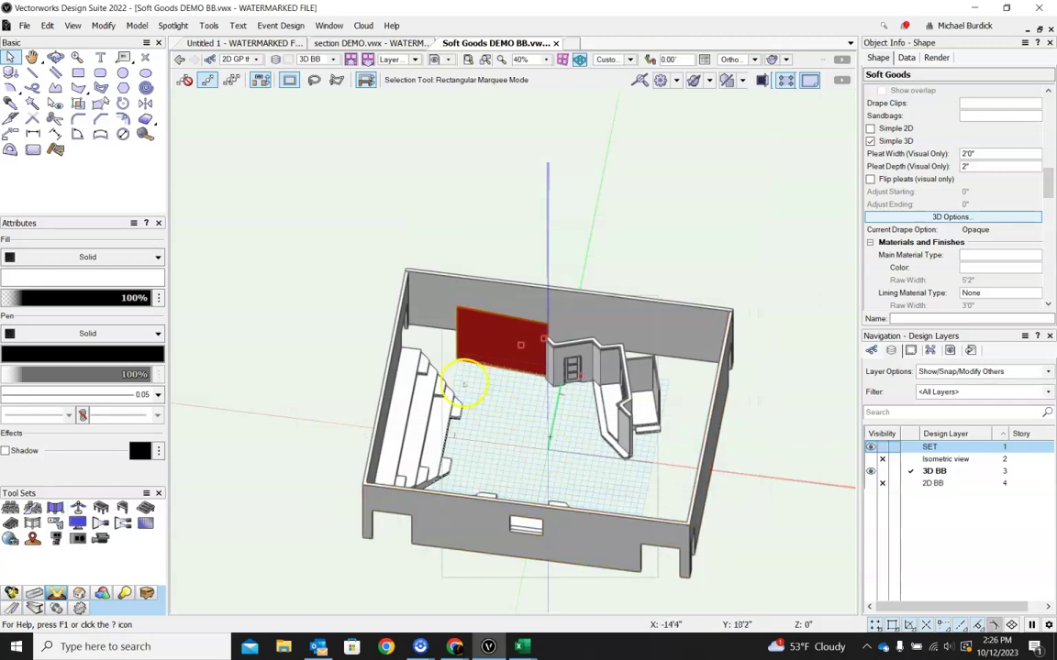
pyautogui.moveTo(465, 383); pyautogui.dragTo(575, 228, button='middle')
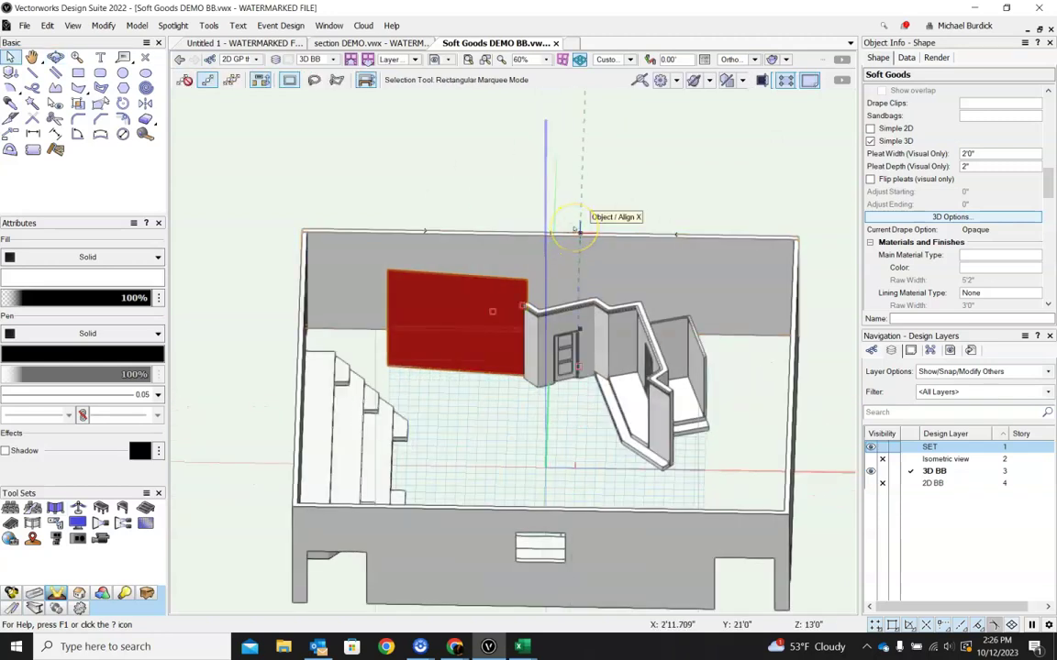
pyautogui.click(636, 191)
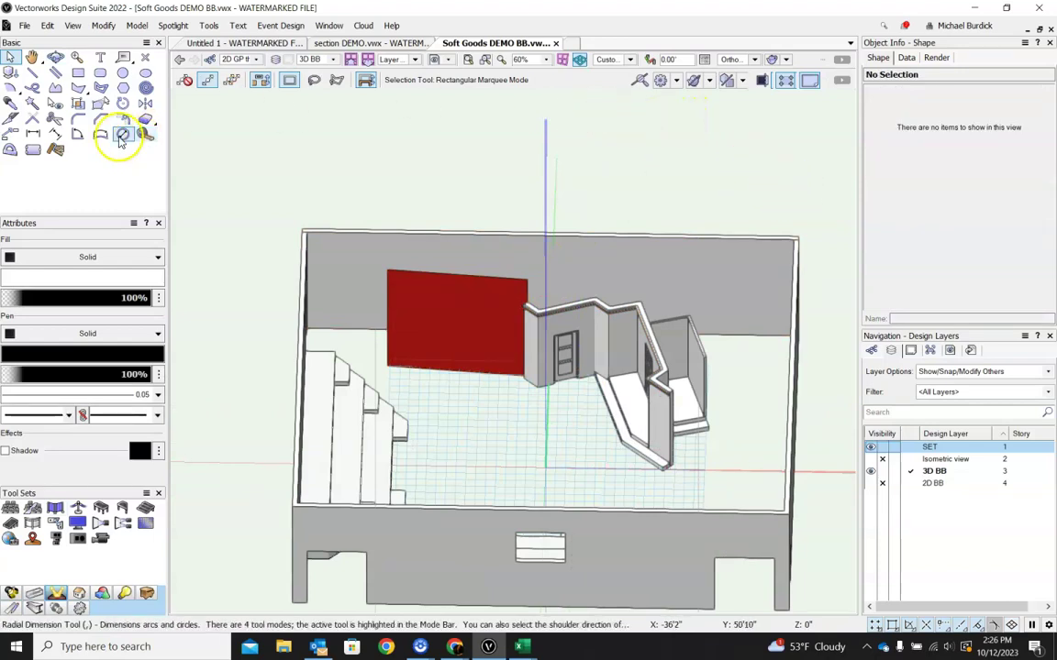
# Set the Soft Goods tool preferences to Function Curtain with Height 13'0".
pyautogui.click(56, 506)
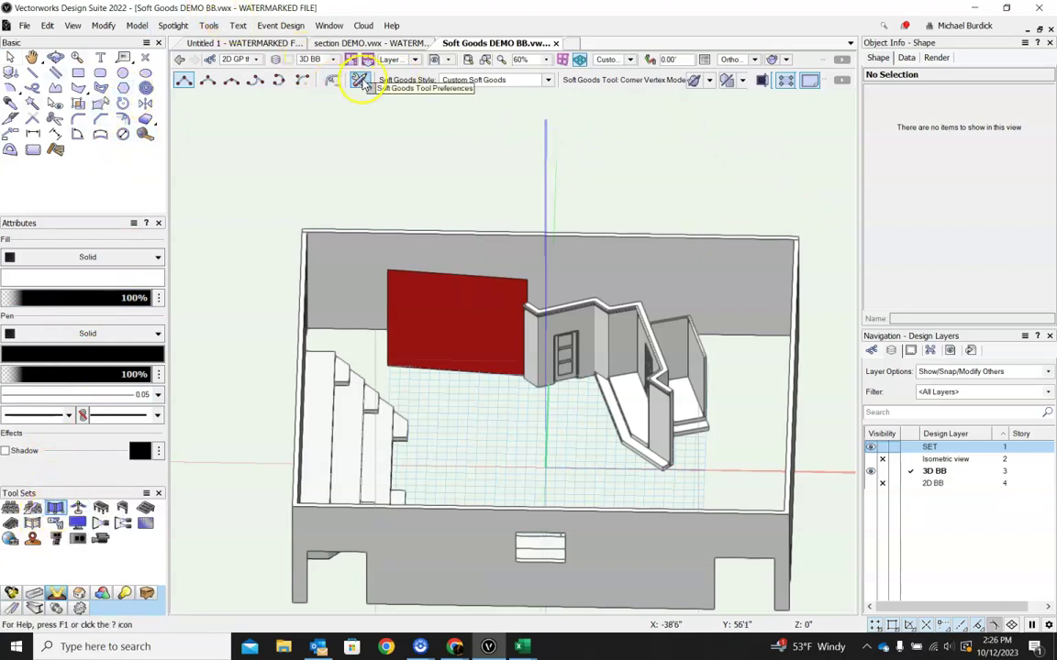
pyautogui.click(360, 80)
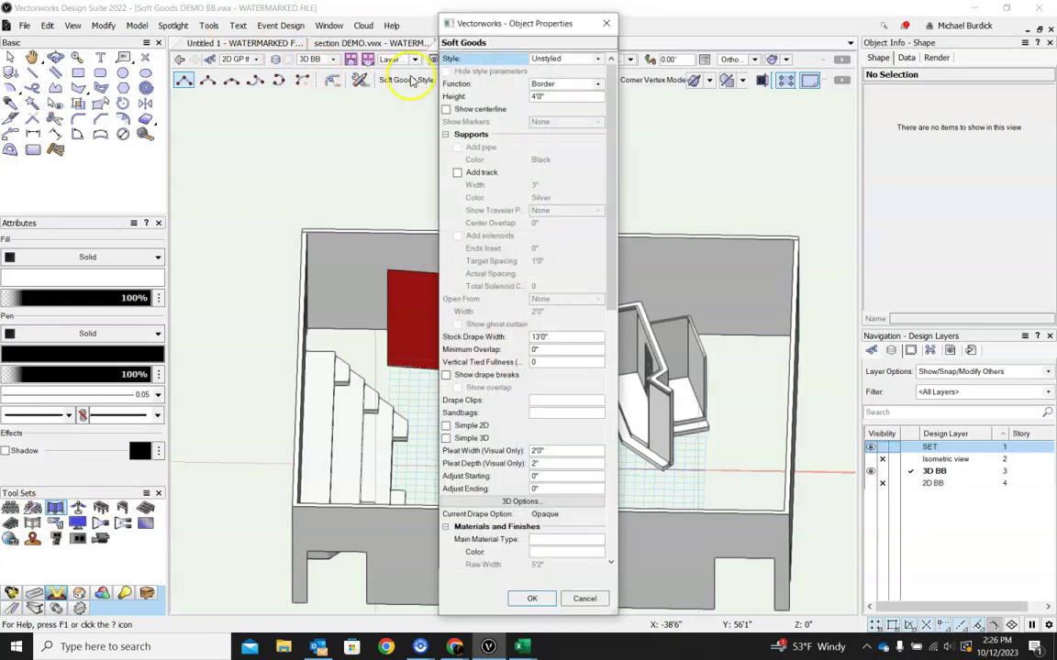
pyautogui.click(559, 84)
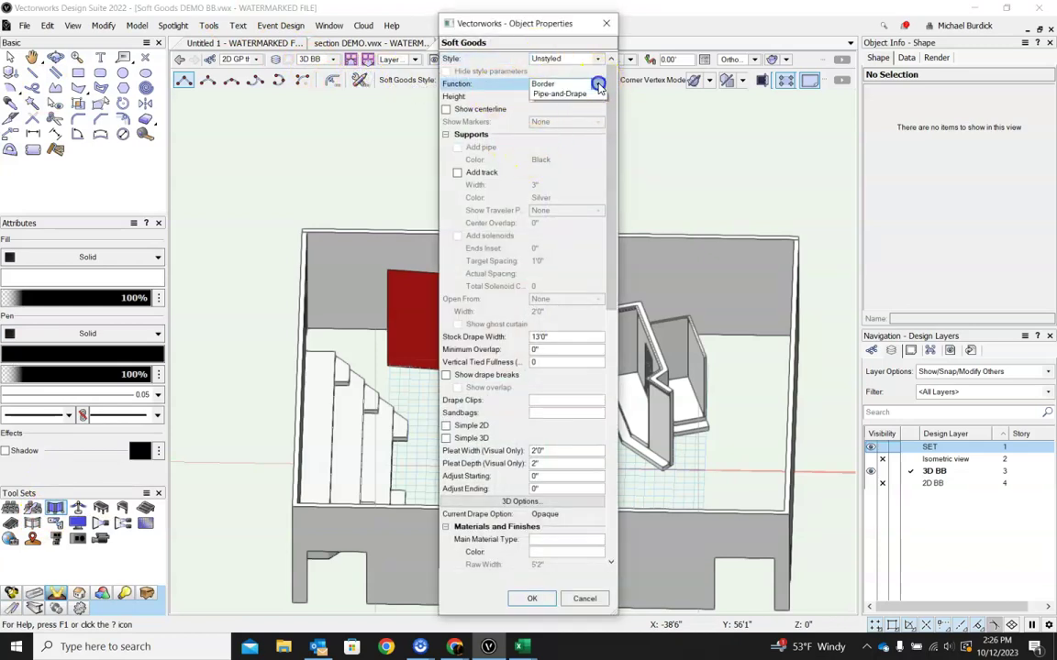
pyautogui.click(547, 95)
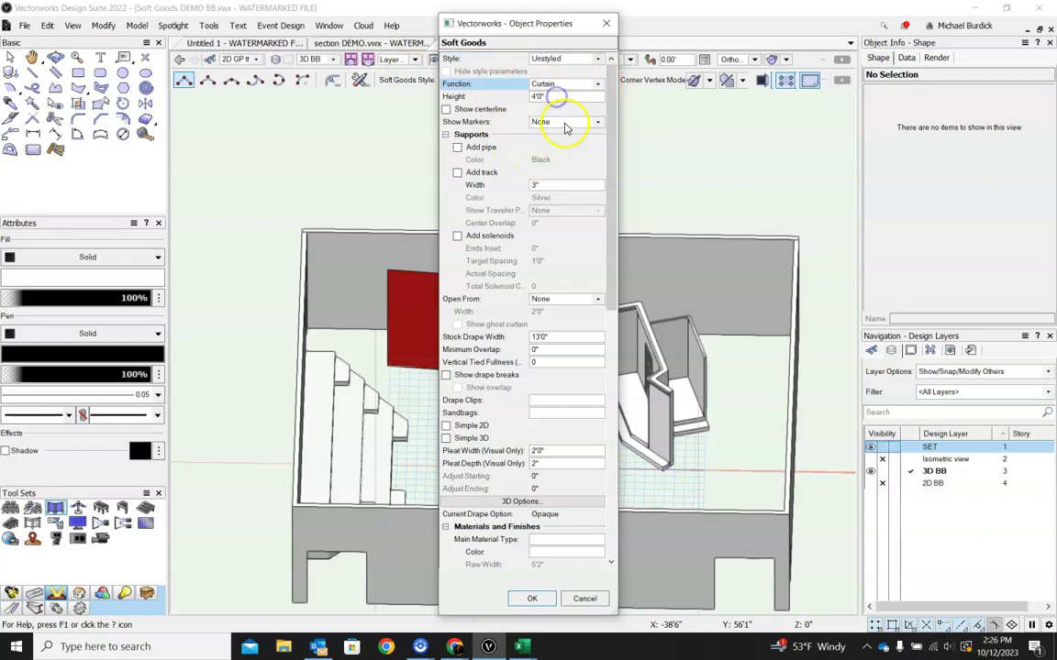
pyautogui.click(562, 95)
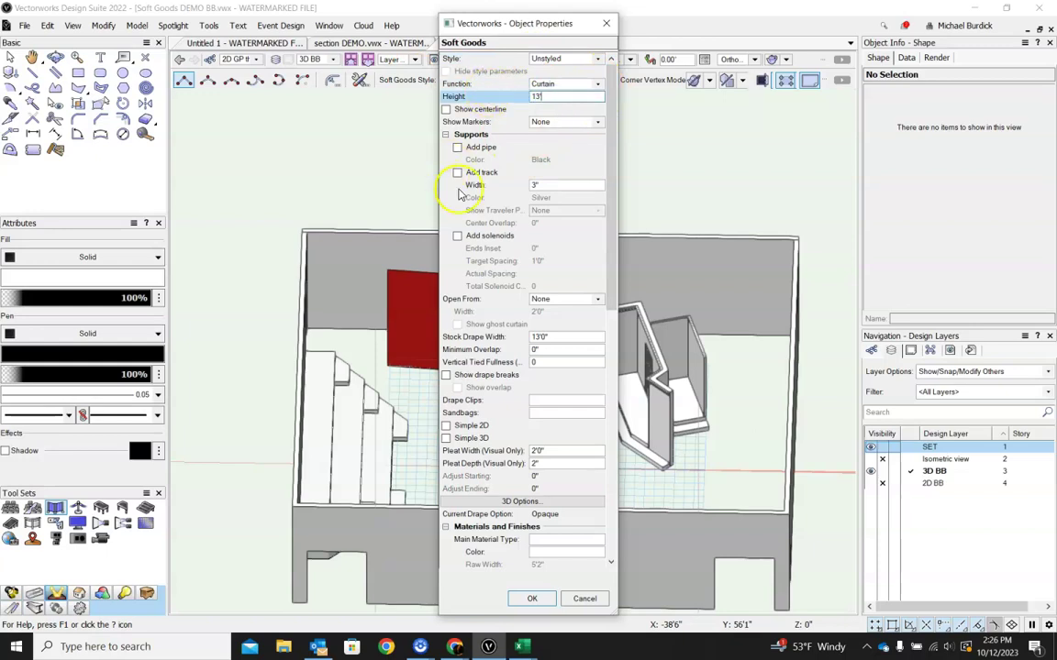
pyautogui.scroll(-5, 477, 195)
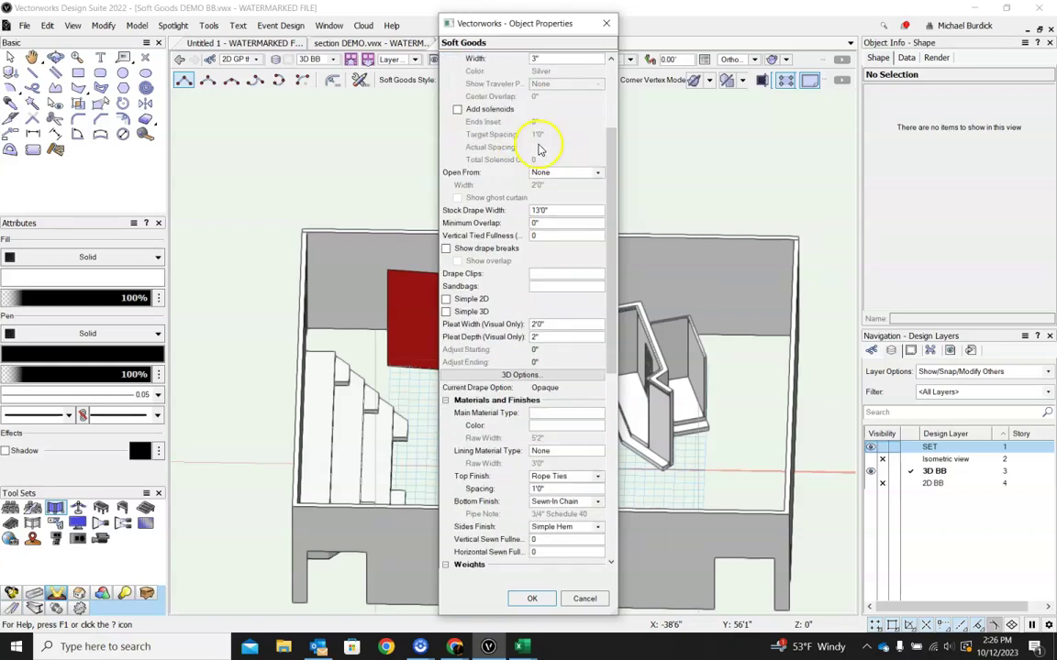
pyautogui.scroll(-2, 539, 150)
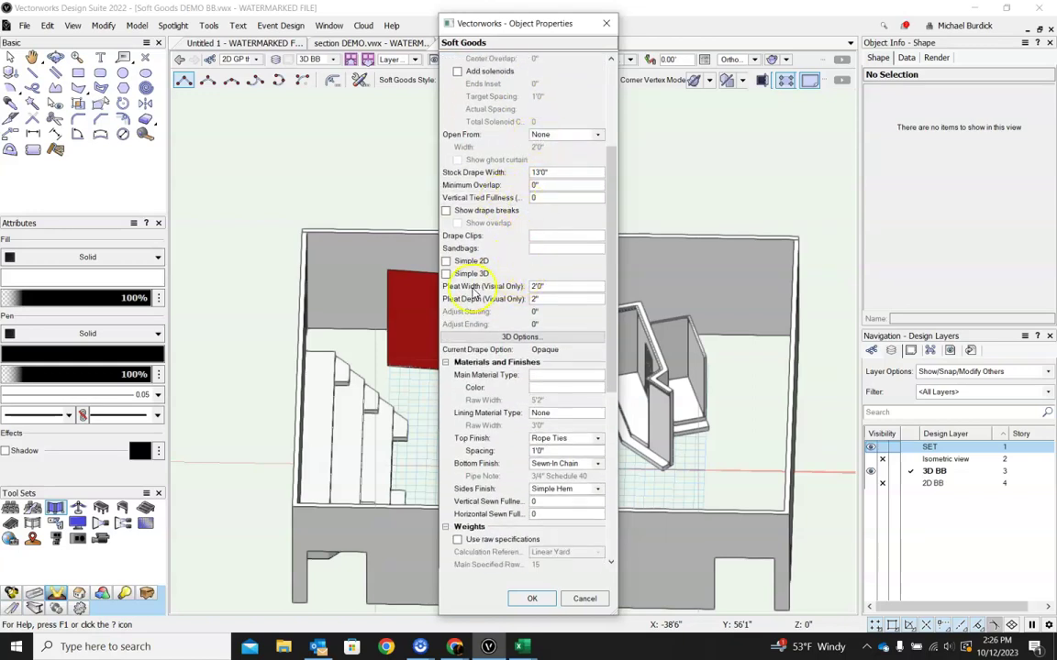
pyautogui.scroll(-2, 499, 246)
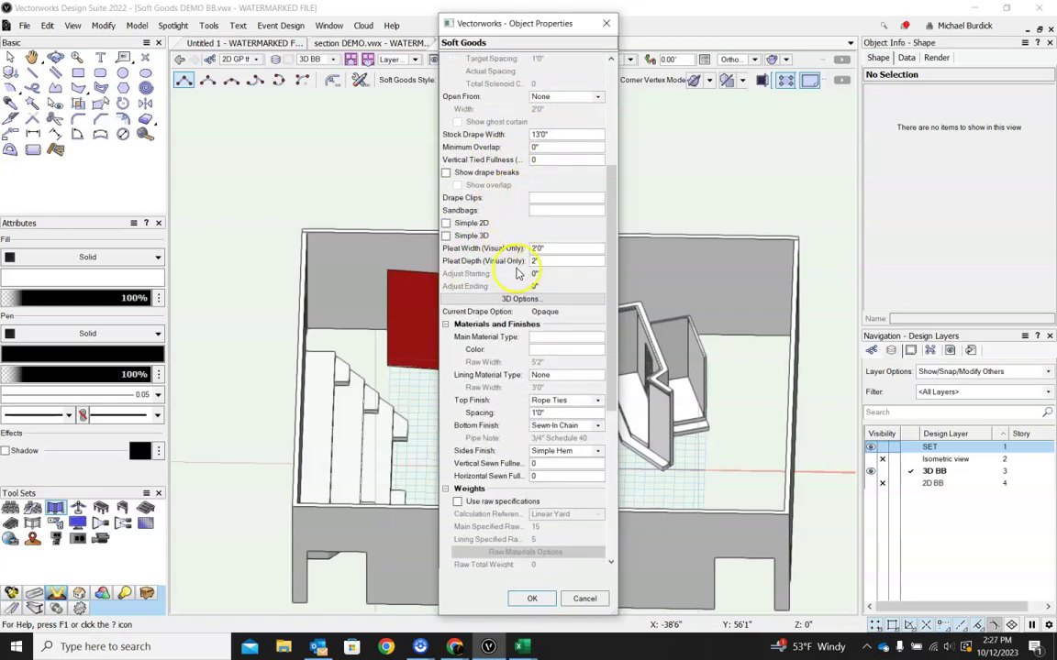
pyautogui.scroll(-6, 517, 273)
pyautogui.scroll(-3, 532, 226)
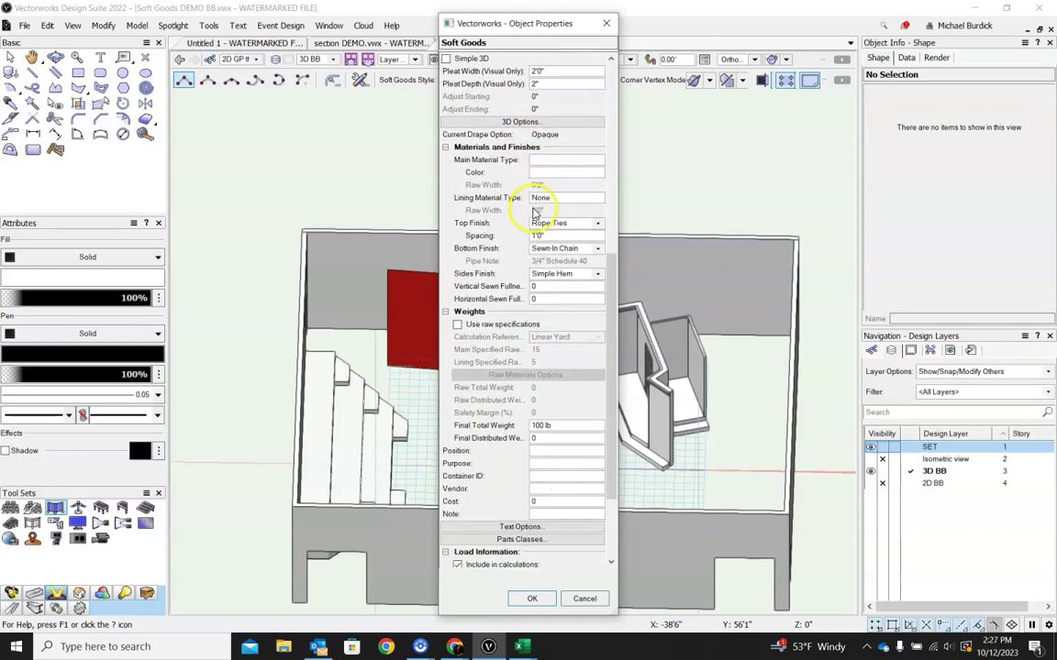
pyautogui.scroll(-4, 539, 218)
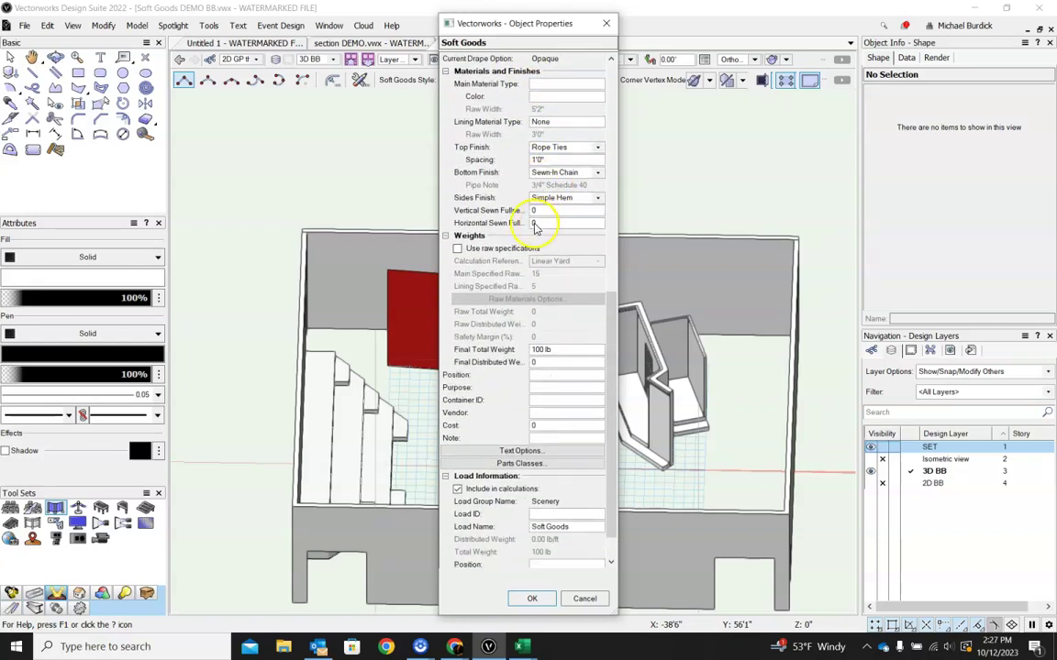
pyautogui.scroll(-2, 518, 181)
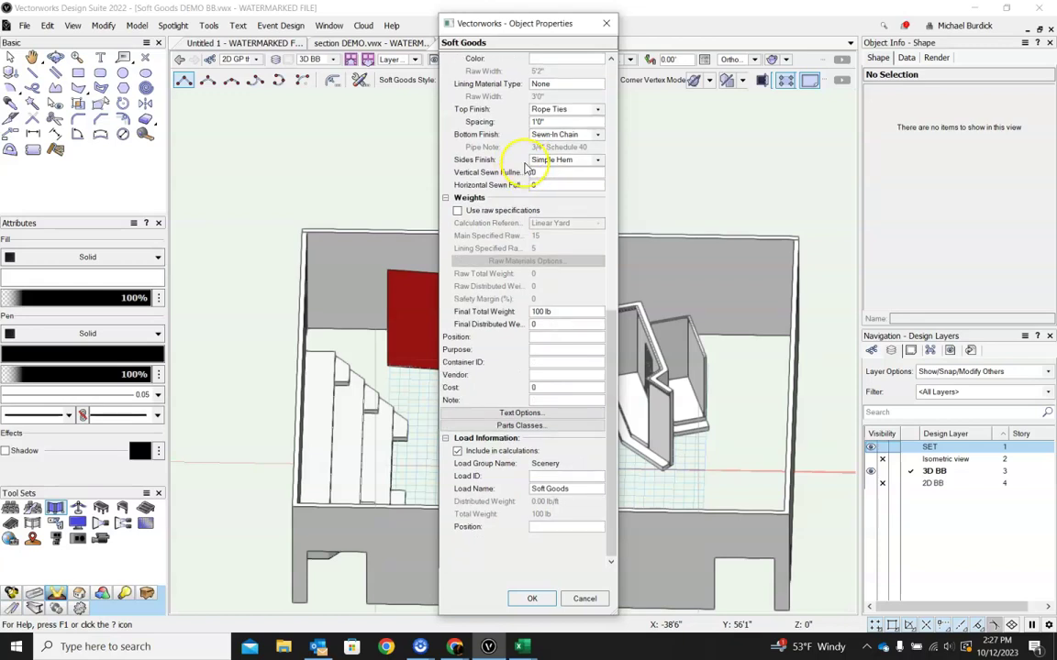
pyautogui.scroll(20, 525, 183)
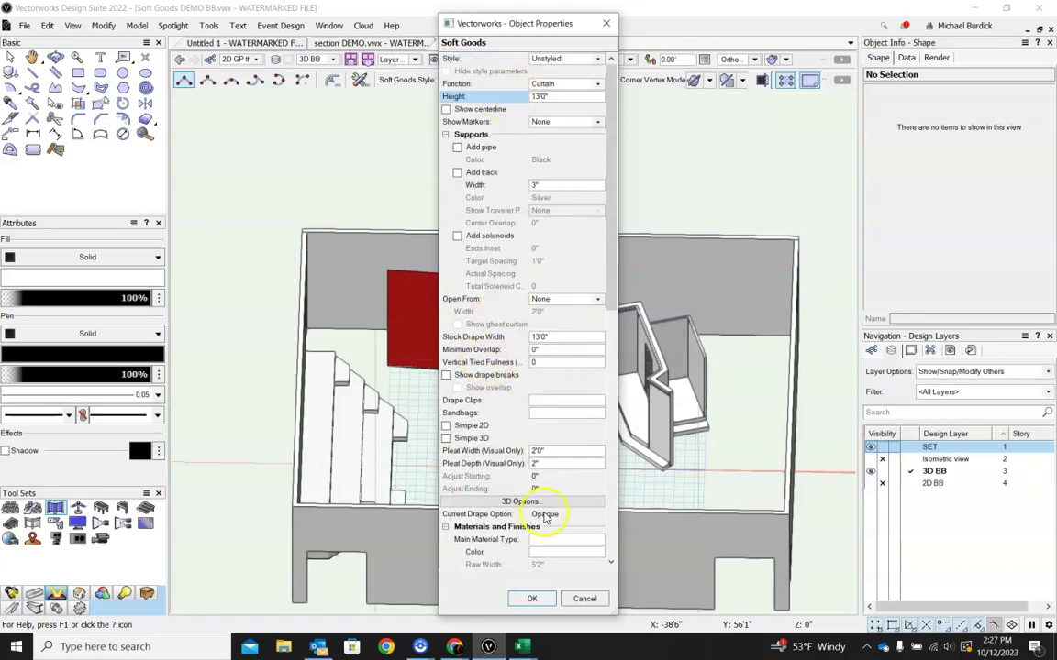
pyautogui.click(531, 597)
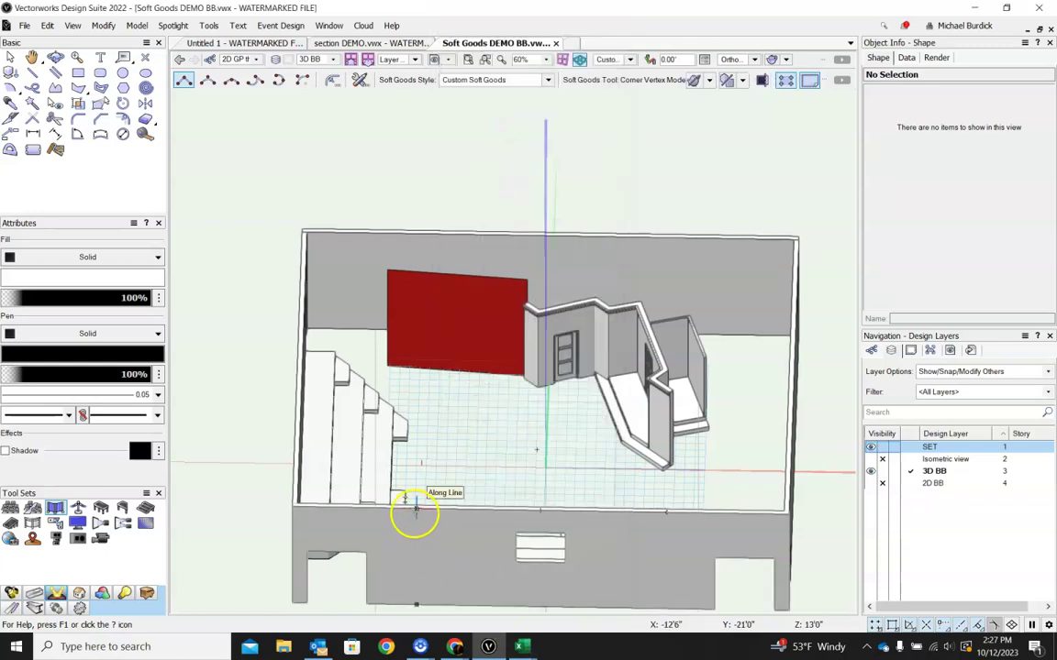
# In Top/Plan, draw a second 13'0" curtain, 17'2.977" long, downstage from the set wall's end, then check it in 3D.
pyautogui.press('F5')
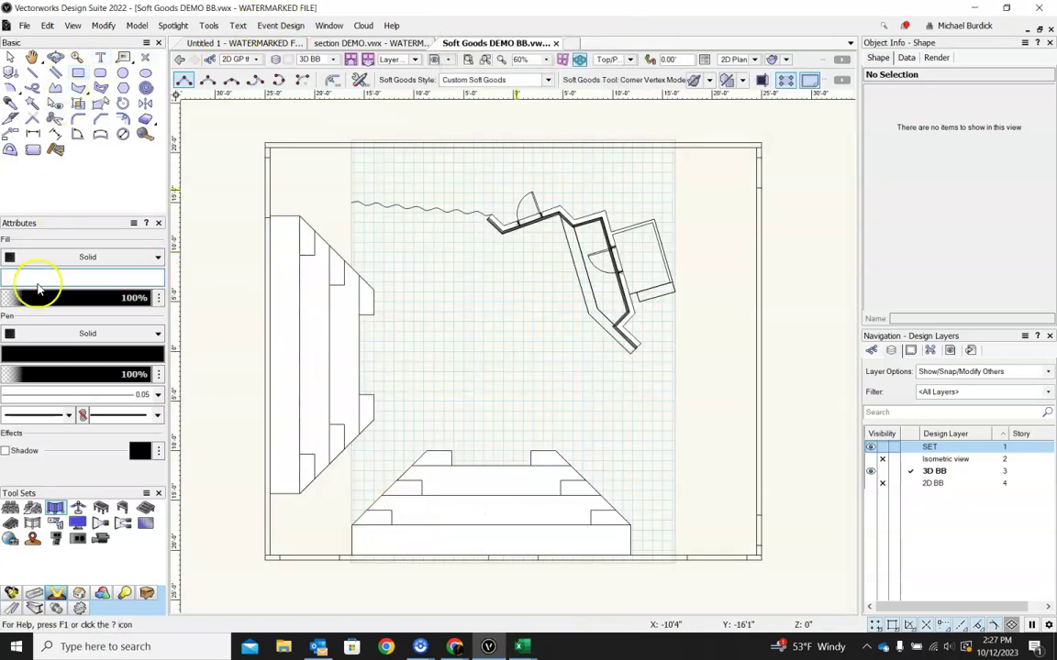
pyautogui.scroll(2, 674, 411)
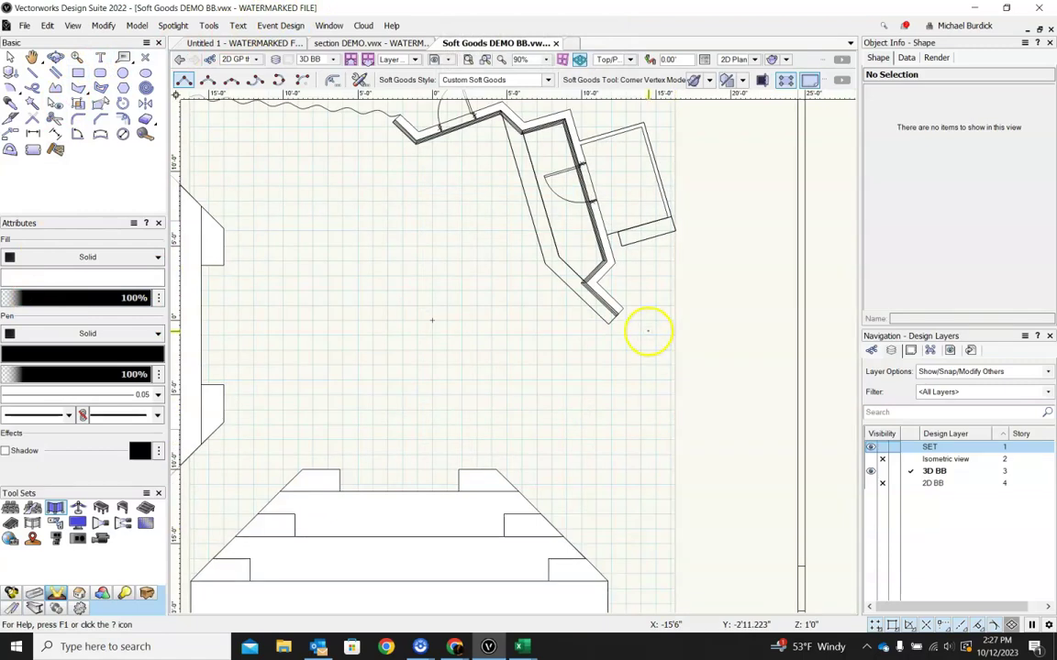
pyautogui.click(625, 311)
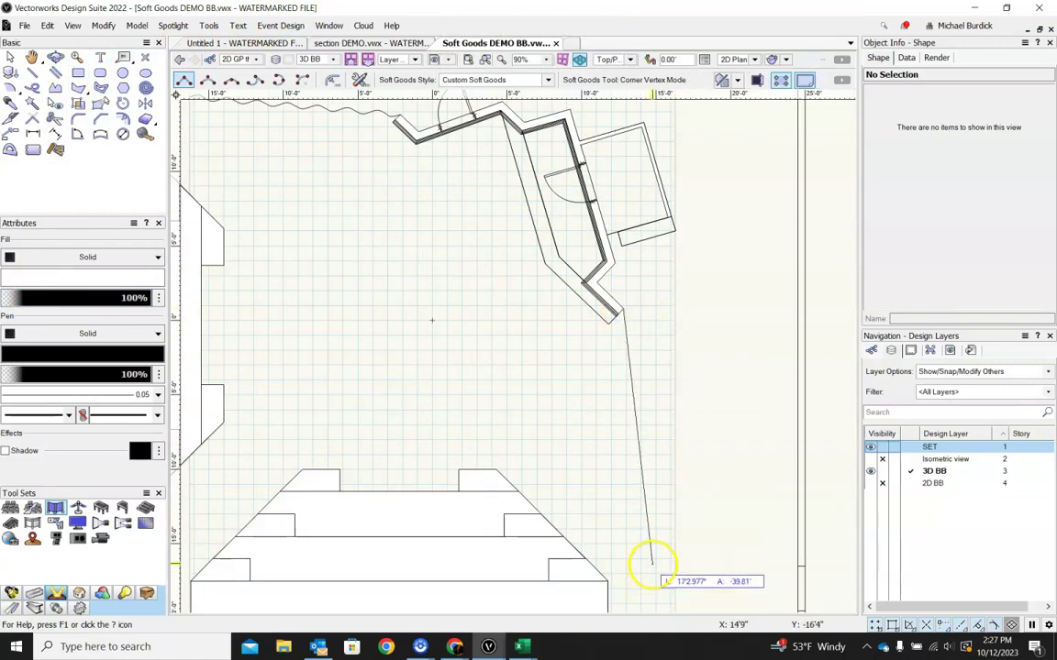
pyautogui.doubleClick(651, 564)
pyautogui.scroll(-2, 719, 360)
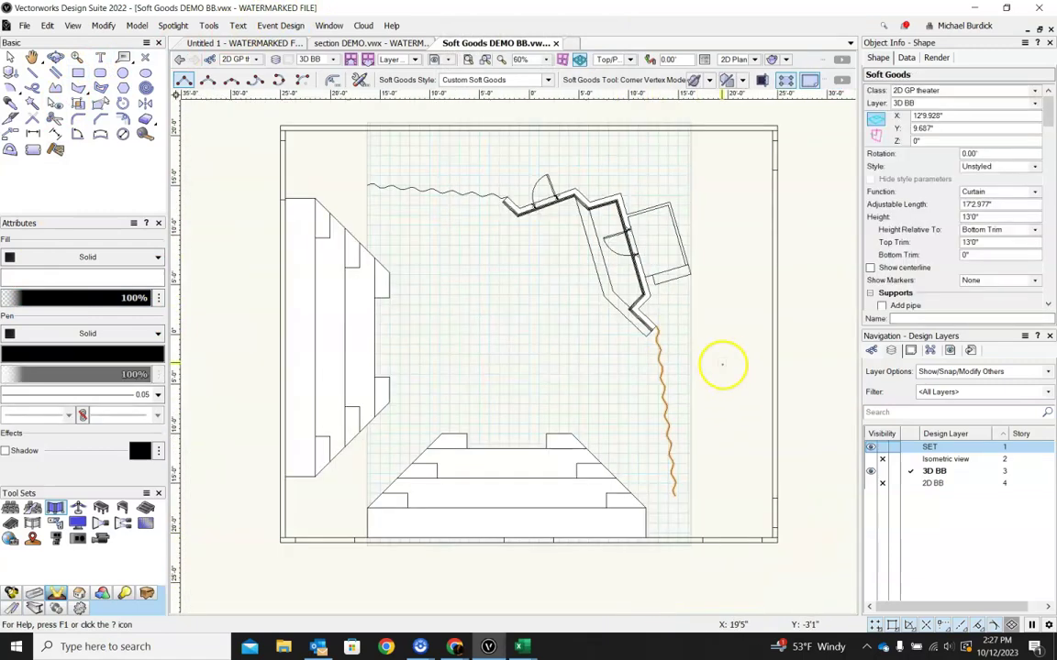
pyautogui.keyDown('ctrl'); pyautogui.moveTo(450, 351); pyautogui.dragTo(657, 254, button='middle'); pyautogui.keyUp('ctrl')
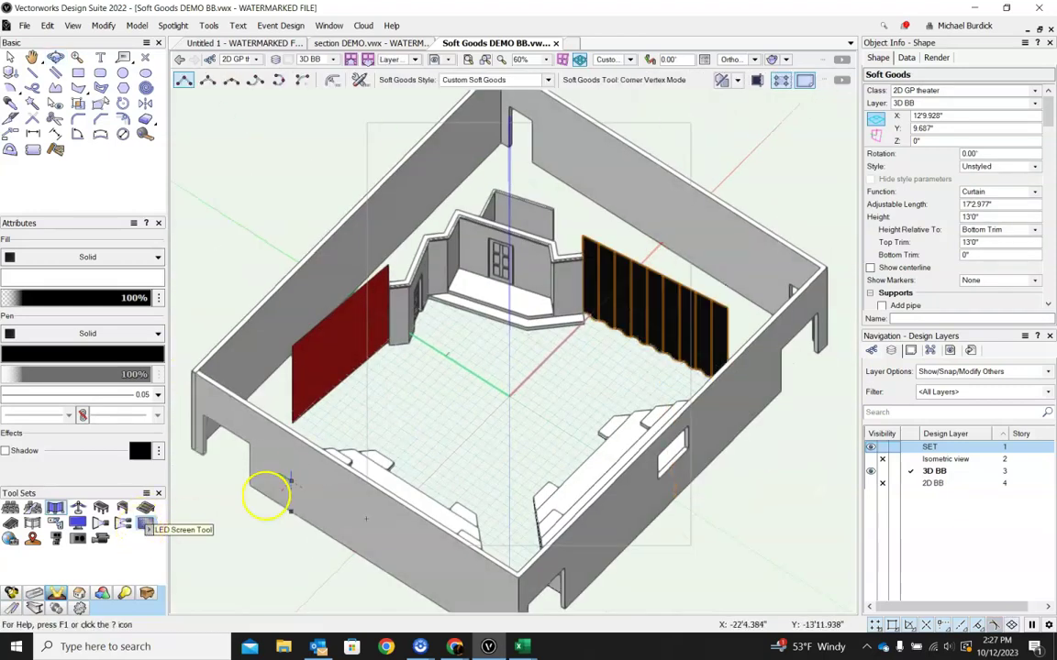
pyautogui.keyDown('ctrl'); pyautogui.moveTo(590, 460); pyautogui.dragTo(447, 453, button='middle'); pyautogui.keyUp('ctrl')
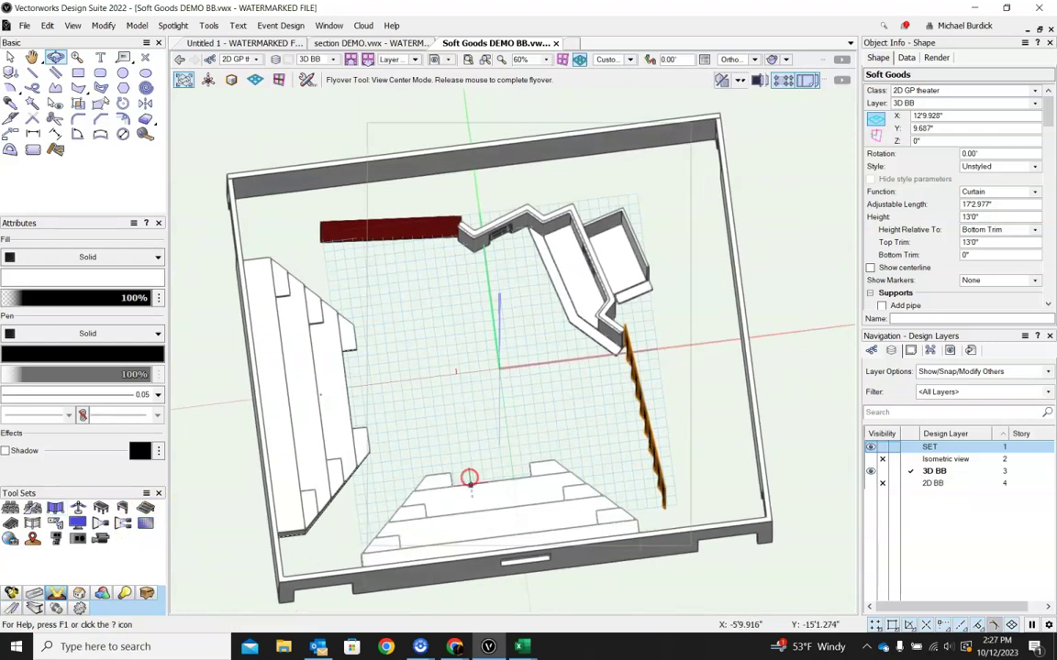
pyautogui.moveTo(469, 478); pyautogui.dragTo(469, 478)
# Change the soft goods defaults to Function Border with Height 3'0".
pyautogui.hotkey('ctrl', '5')
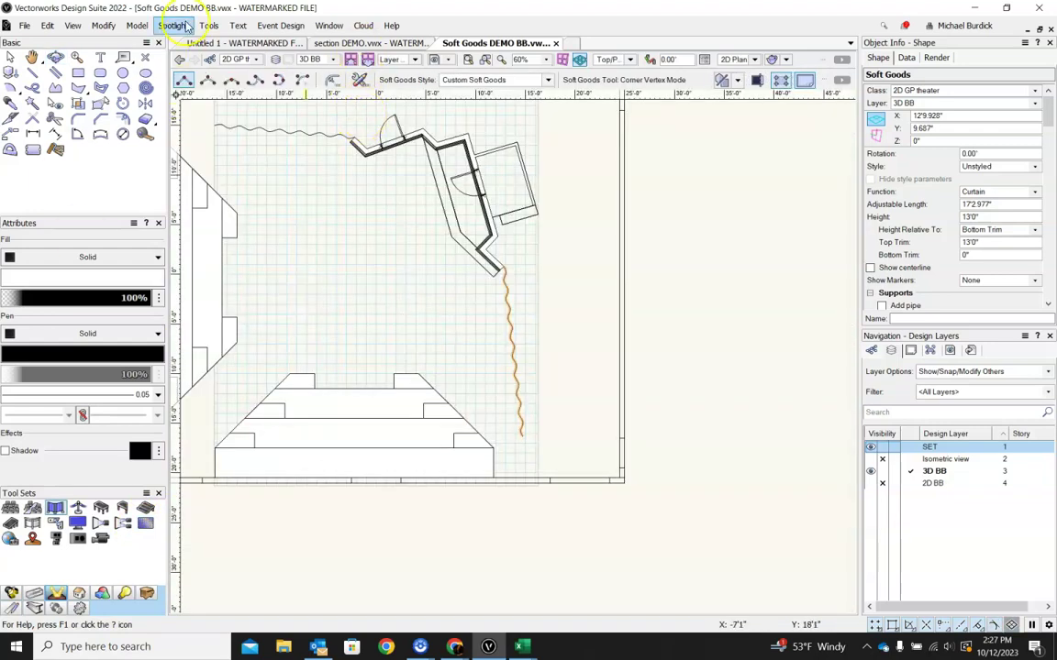
pyautogui.click(360, 81)
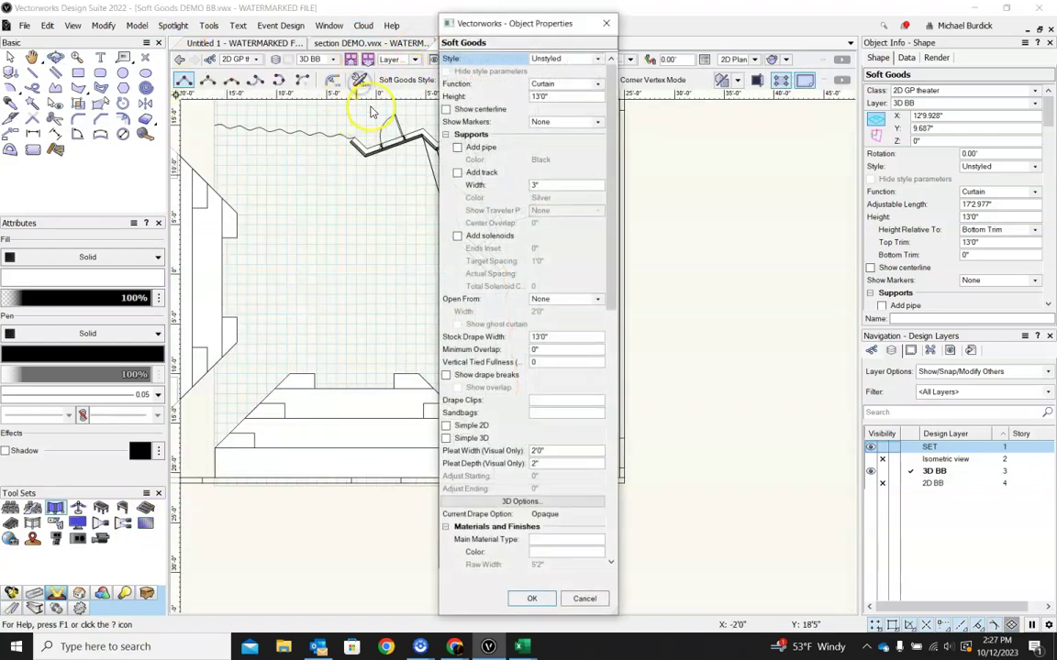
pyautogui.click(598, 84)
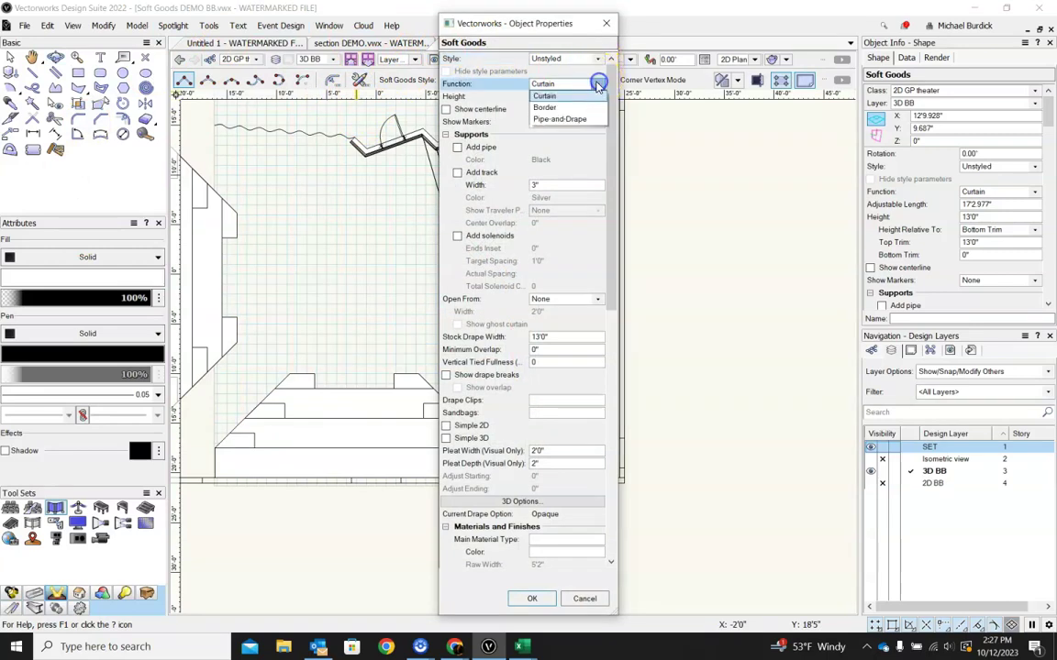
pyautogui.click(570, 107)
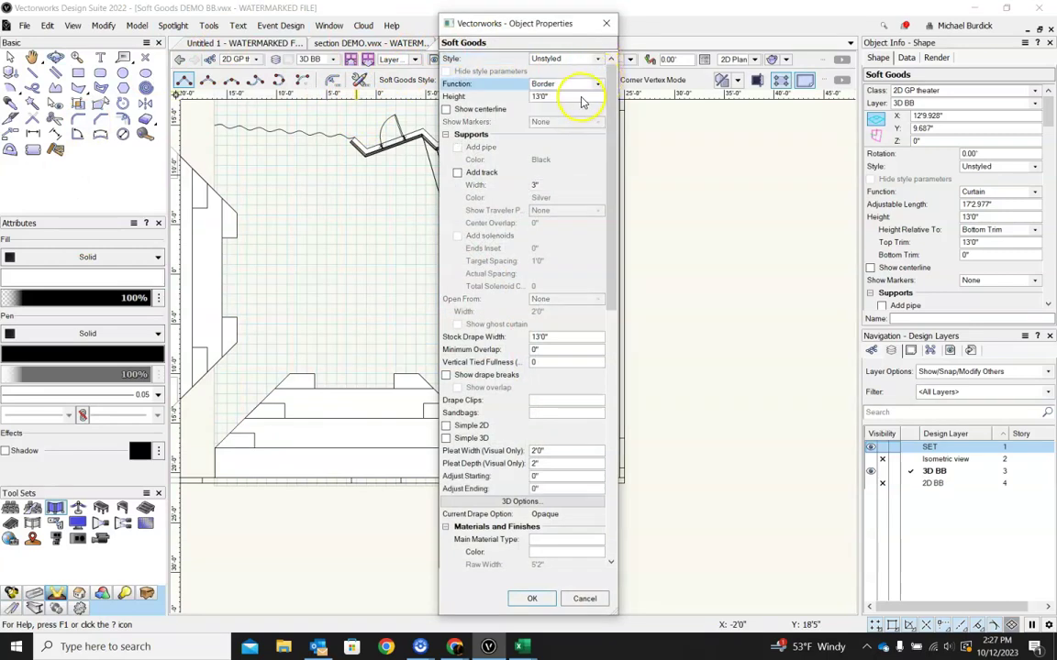
pyautogui.doubleClick(541, 95)
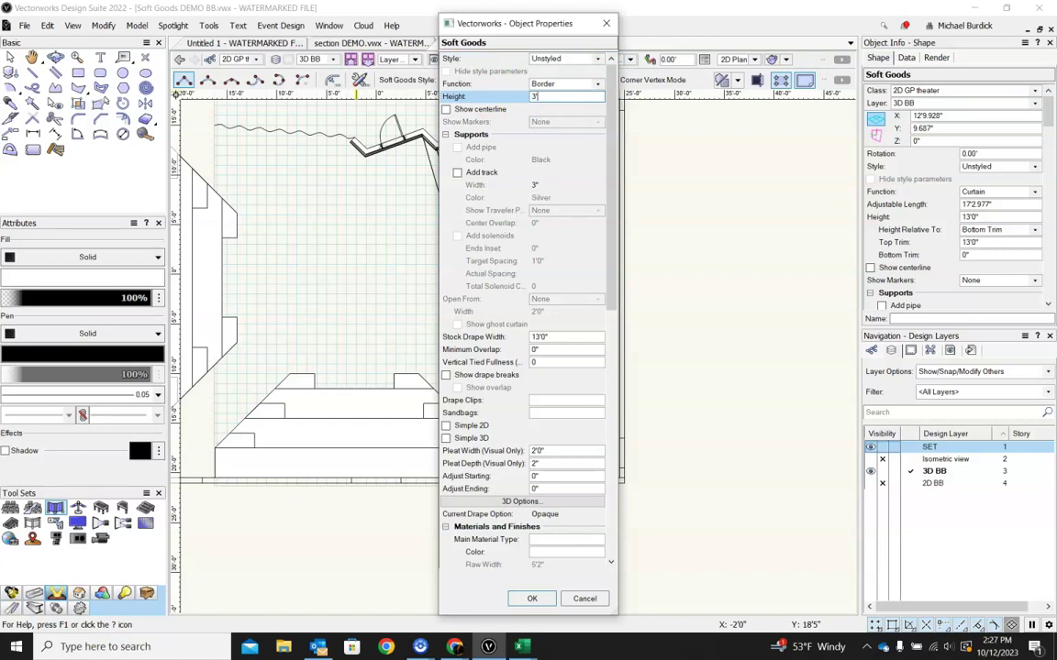
pyautogui.scroll(-4, 555, 301)
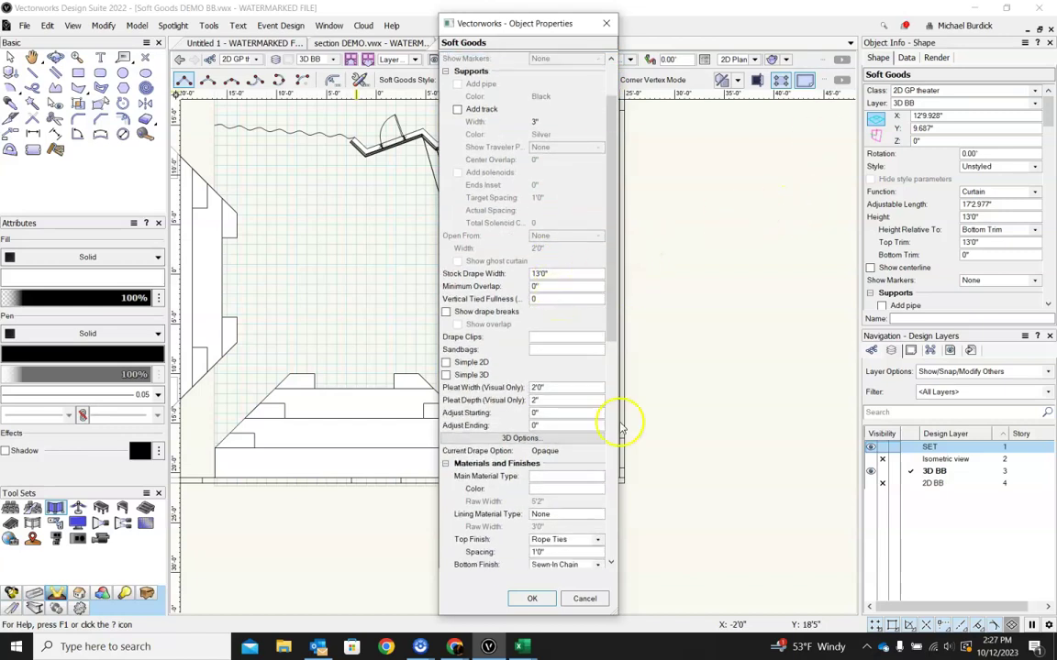
# Draw a 3'0" border, 25'7.018" long, diagonally across the stage and view it in 3D.
pyautogui.click(536, 599)
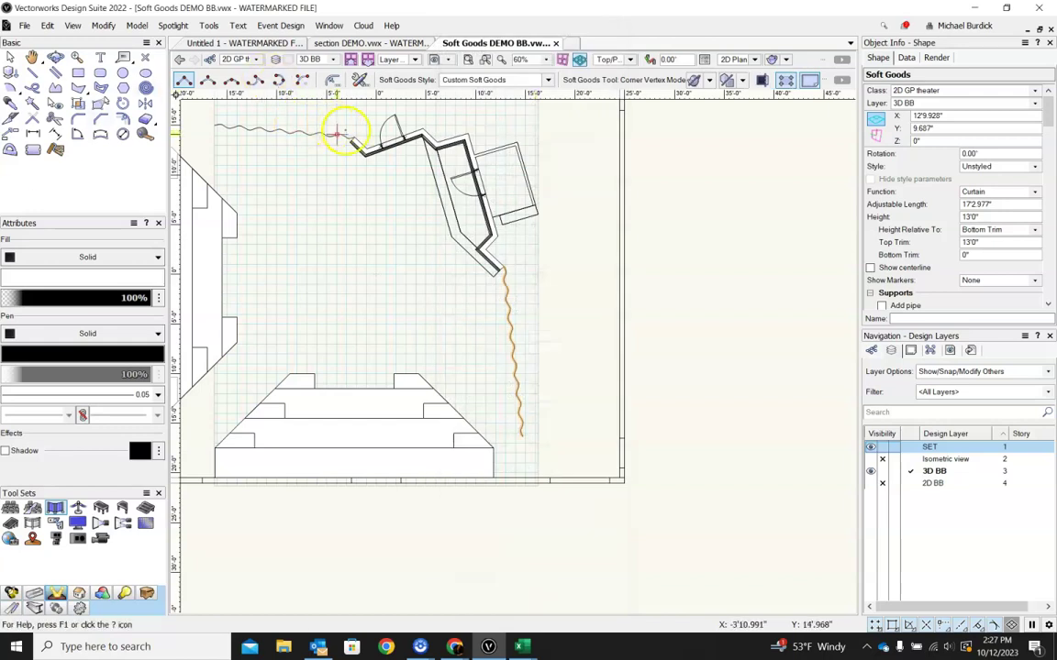
pyautogui.moveTo(359, 135); pyautogui.dragTo(538, 310)
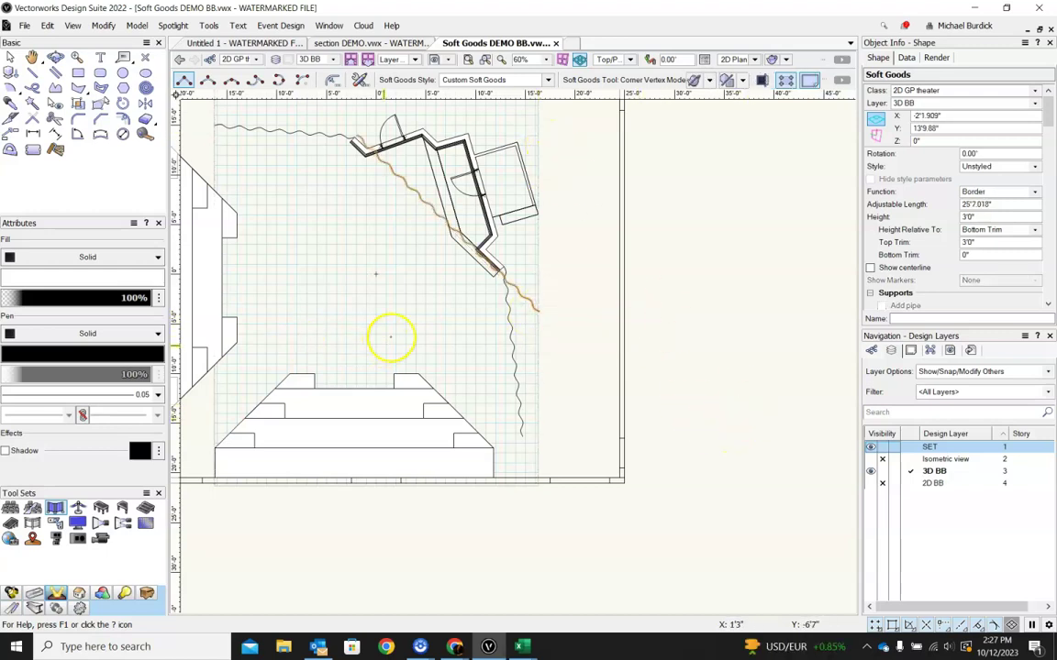
pyautogui.moveTo(390, 337)
pyautogui.keyDown('shift'); pyautogui.mouseDown(button='middle')
pyautogui.moveTo(413, 314)
pyautogui.moveTo(381, 385)
pyautogui.moveTo(360, 354)
pyautogui.mouseUp(button='middle'); pyautogui.keyUp('shift')
pyautogui.scroll(-3, 388, 326)
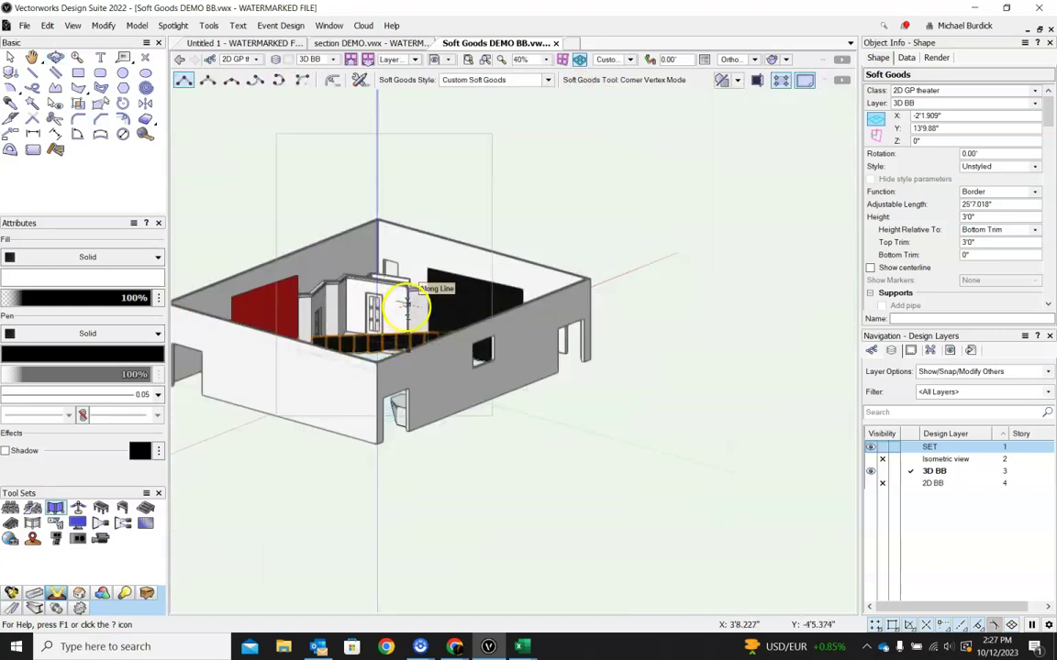
pyautogui.keyDown('shift'); pyautogui.moveTo(407, 306); pyautogui.dragTo(354, 355, button='middle'); pyautogui.keyUp('shift')
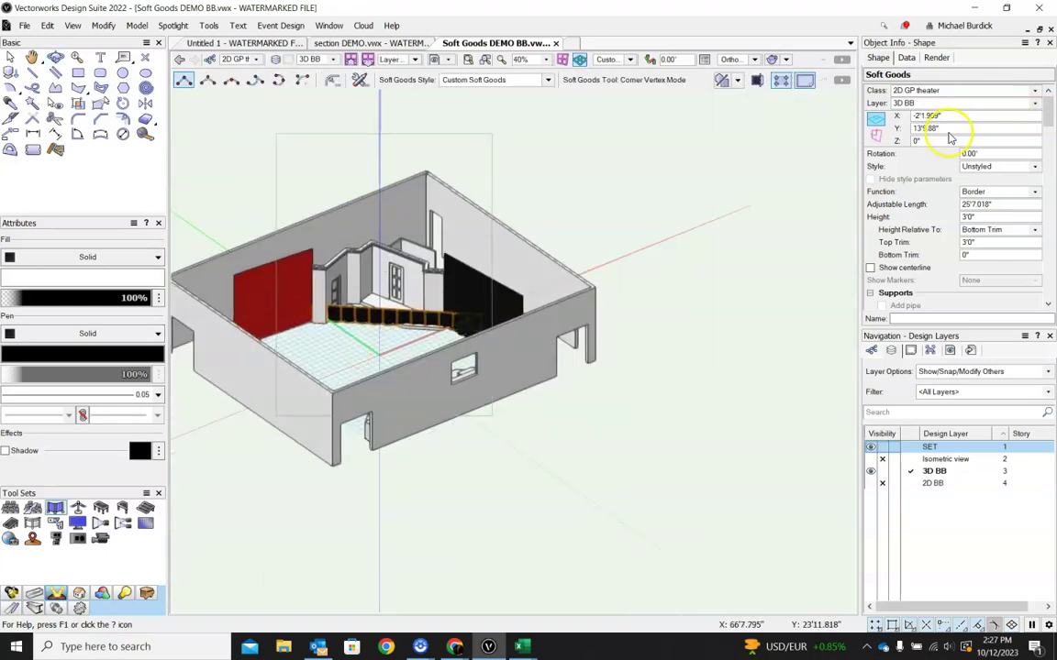
# Measure the border's height from Top Trim and set Top Trim to 13' so Bottom Trim becomes 10'.
pyautogui.scroll(-2, 937, 183)
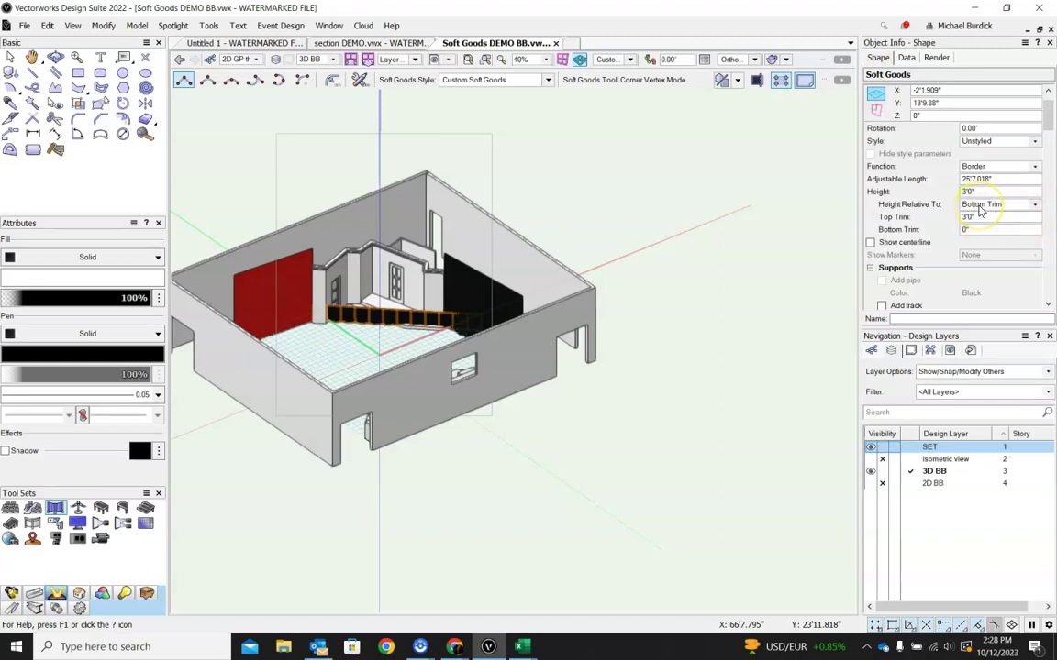
pyautogui.click(1036, 204)
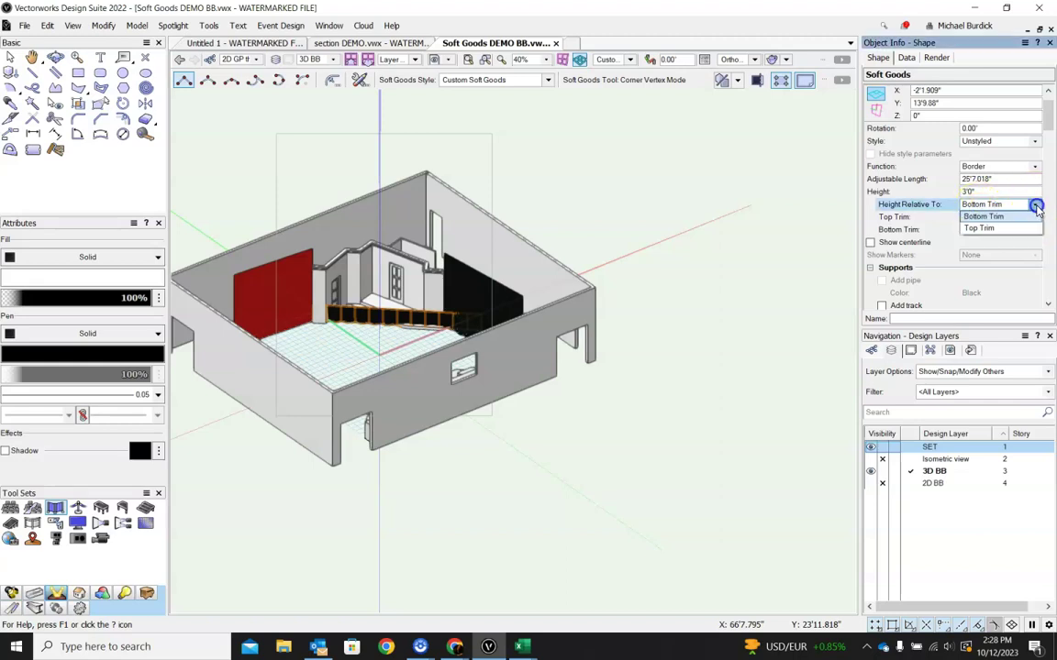
pyautogui.click(998, 229)
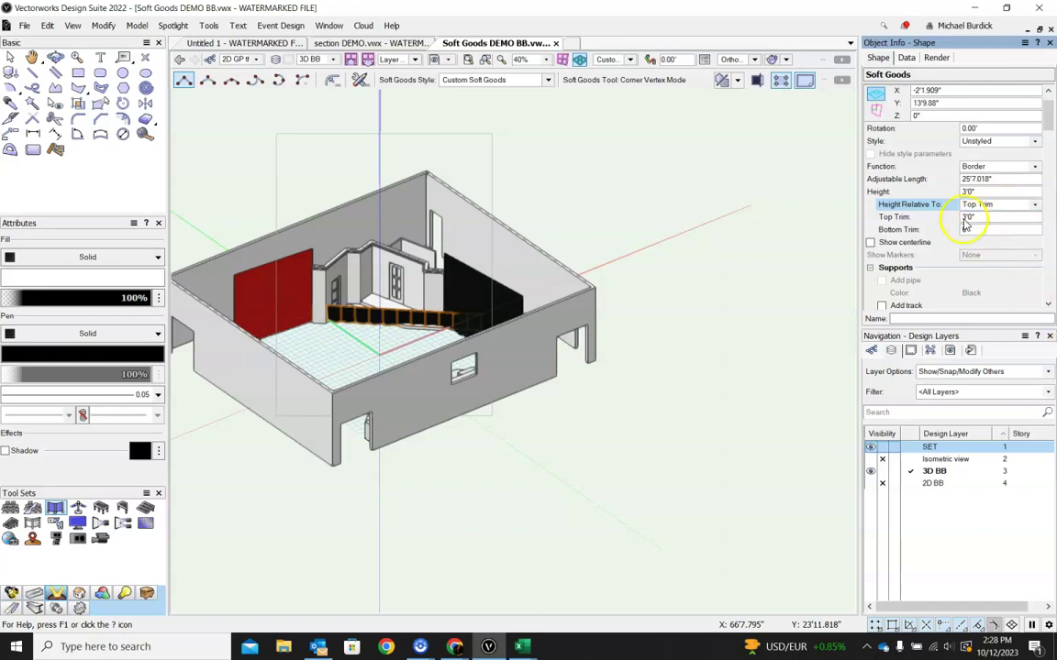
pyautogui.click(976, 231)
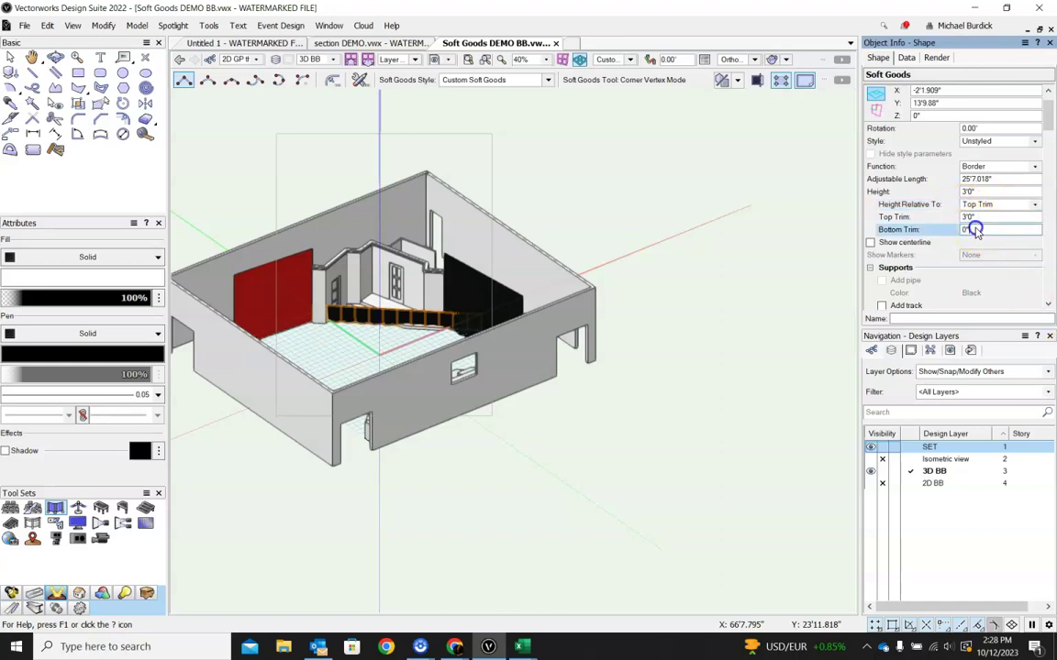
pyautogui.click(987, 215)
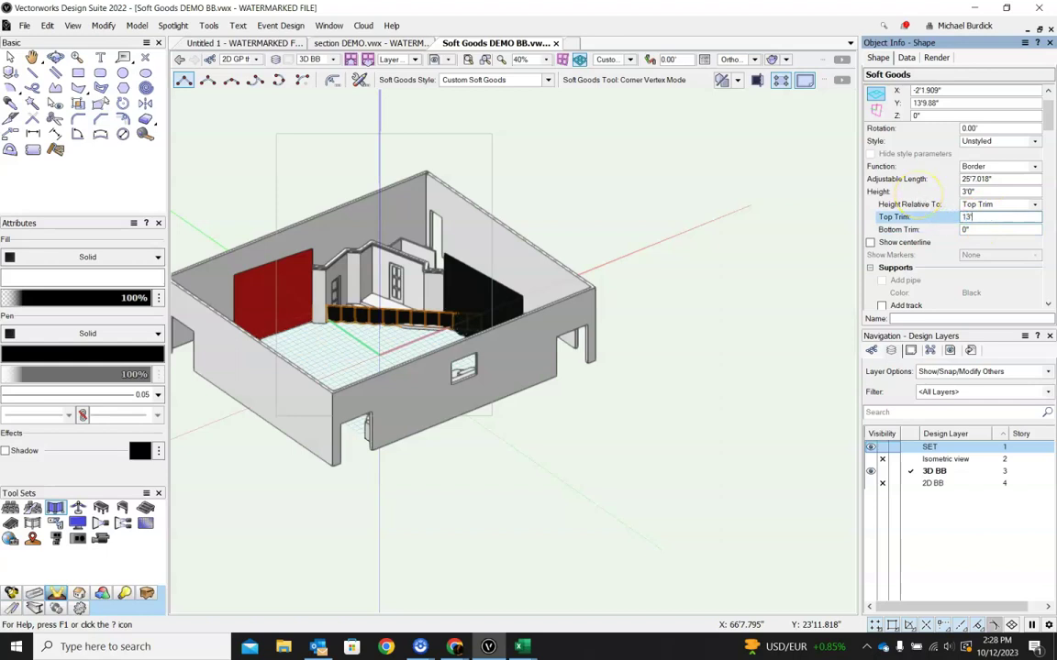
pyautogui.write("13'")
pyautogui.press('Return')
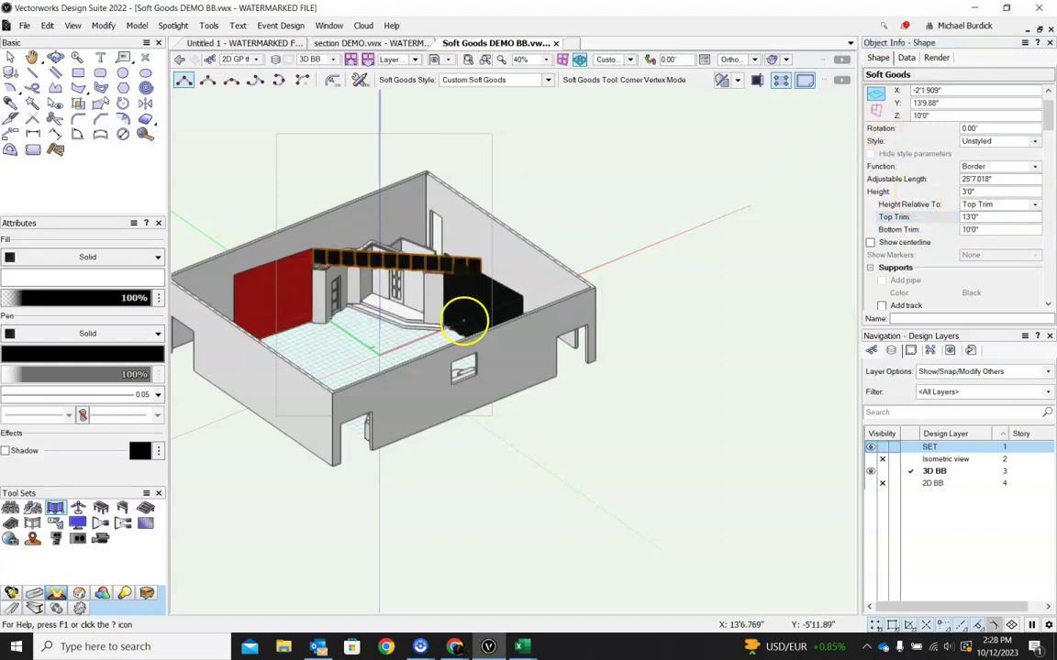
pyautogui.keyDown('shift'); pyautogui.moveTo(464, 318); pyautogui.dragTo(338, 324, button='middle'); pyautogui.keyUp('shift')
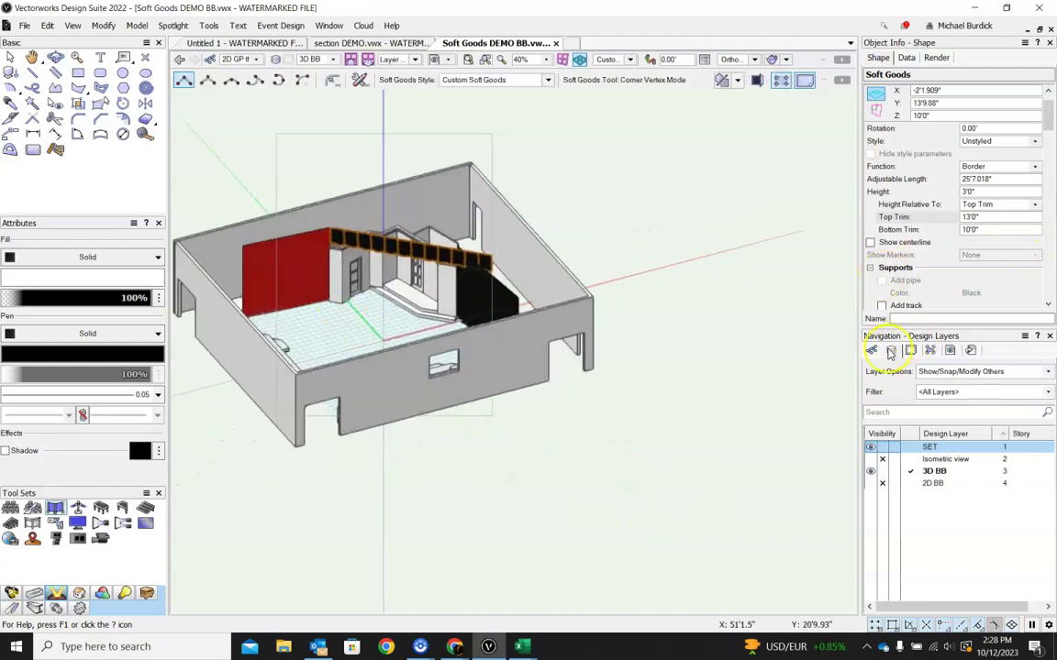
# Turn off the 3D WALL South (BOOTH) class and orbit to view the raised border from the stage front.
pyautogui.click(869, 352)
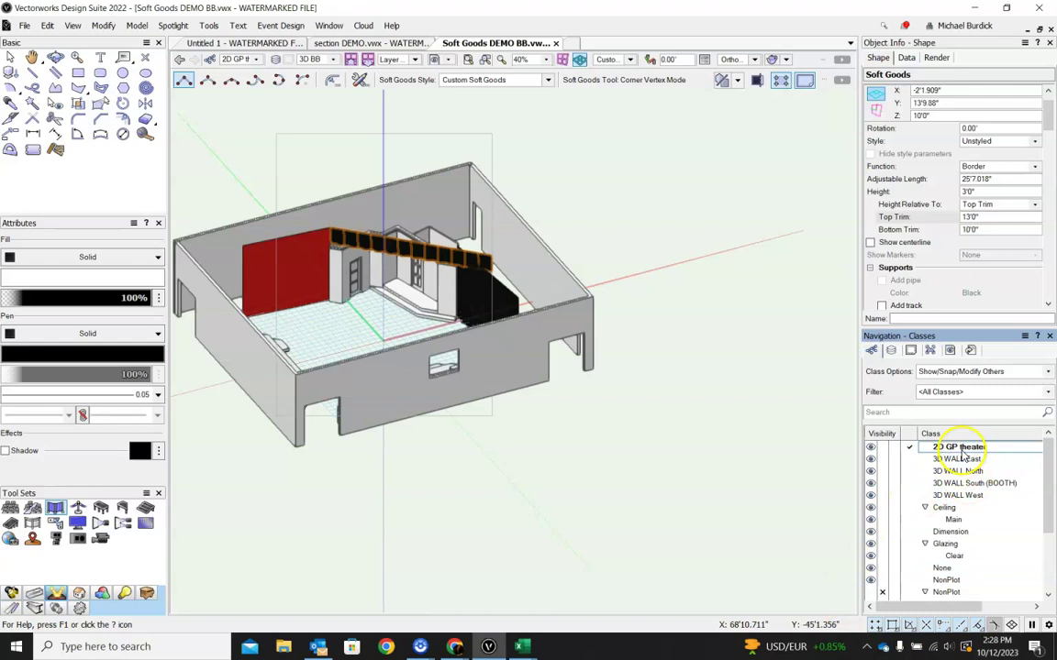
pyautogui.moveTo(922, 456); pyautogui.dragTo(908, 486)
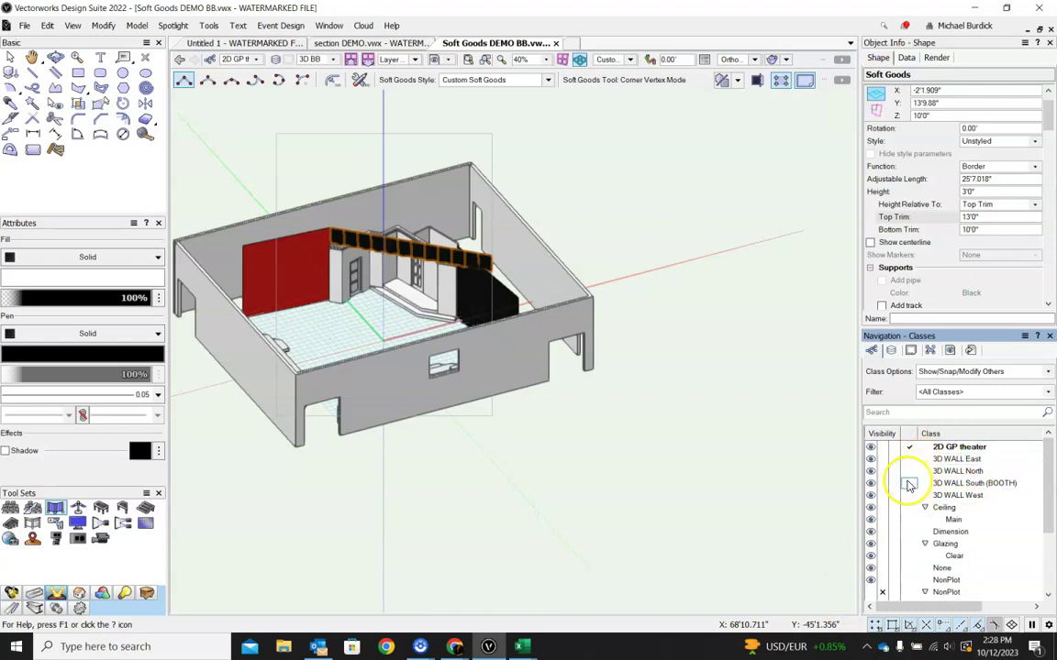
pyautogui.click(884, 485)
pyautogui.keyDown('ctrl'); pyautogui.moveTo(678, 455); pyautogui.dragTo(562, 378, button='middle'); pyautogui.keyUp('ctrl')
pyautogui.scroll(6, 562, 378)
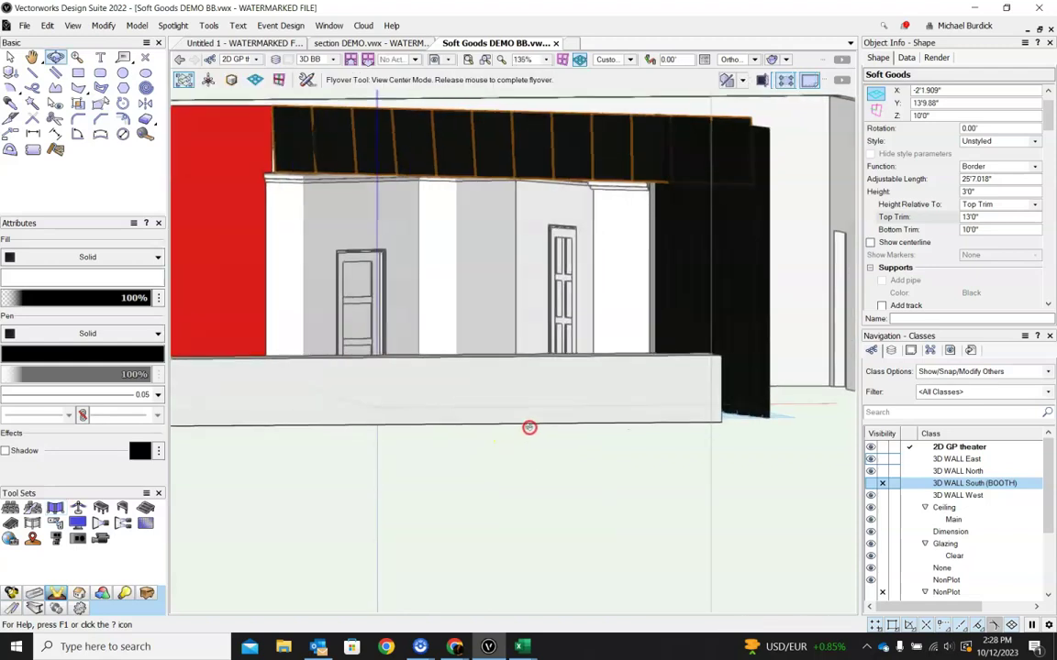
pyautogui.keyDown('ctrl'); pyautogui.moveTo(557, 421); pyautogui.dragTo(471, 496, button='middle'); pyautogui.keyUp('ctrl')
pyautogui.scroll(-10, 503, 384)
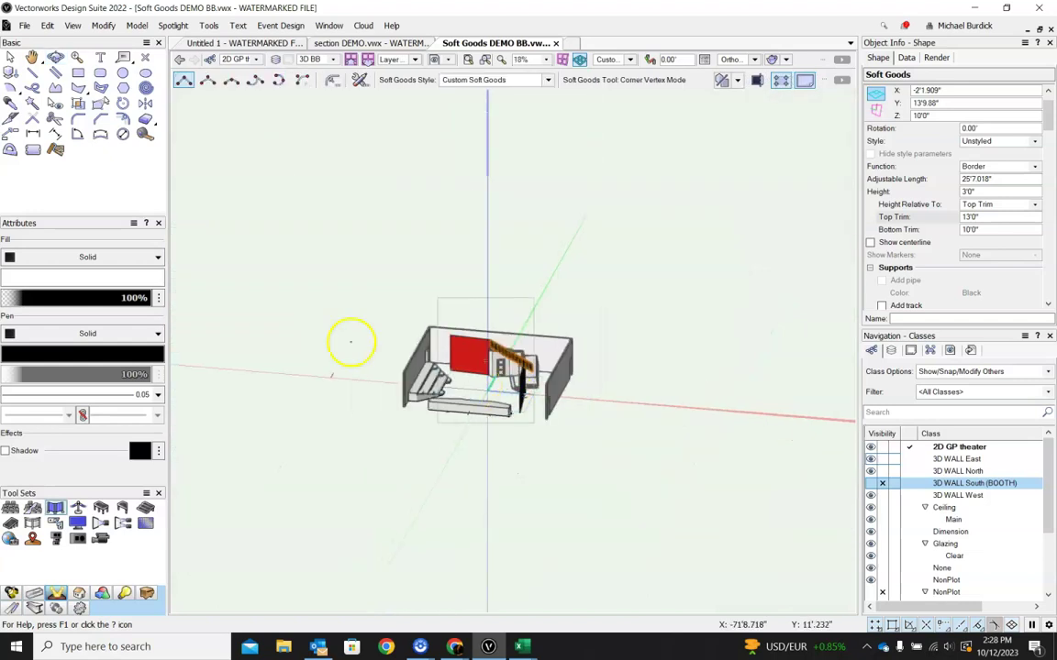
# Bring up the section DEMO.vwx drawing in 2D Top/Plan view.
pyautogui.click(333, 44)
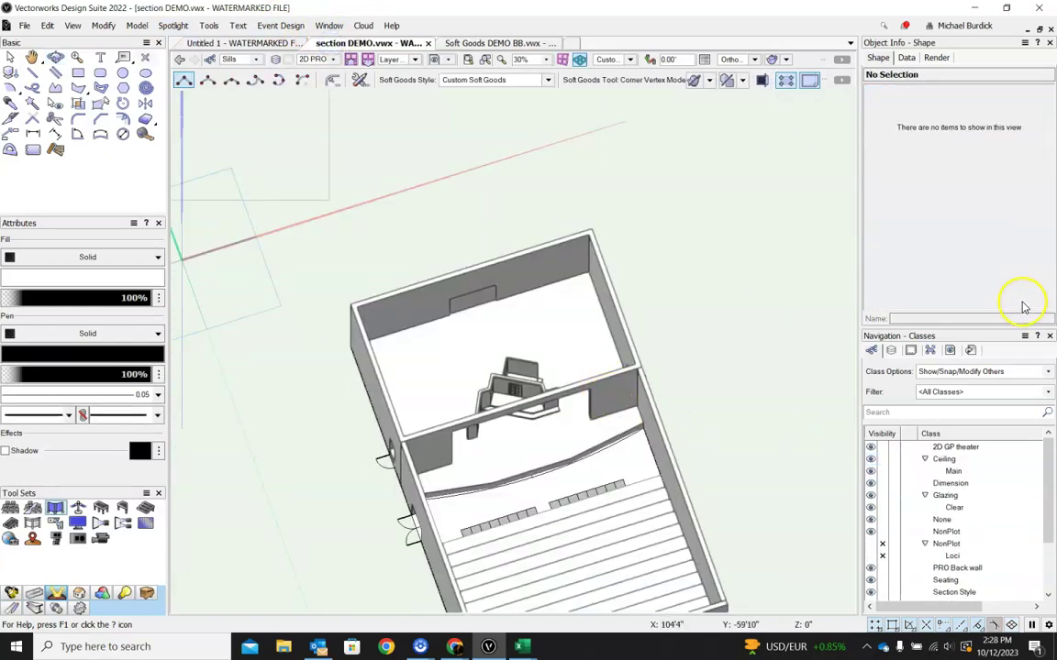
pyautogui.press('F5')
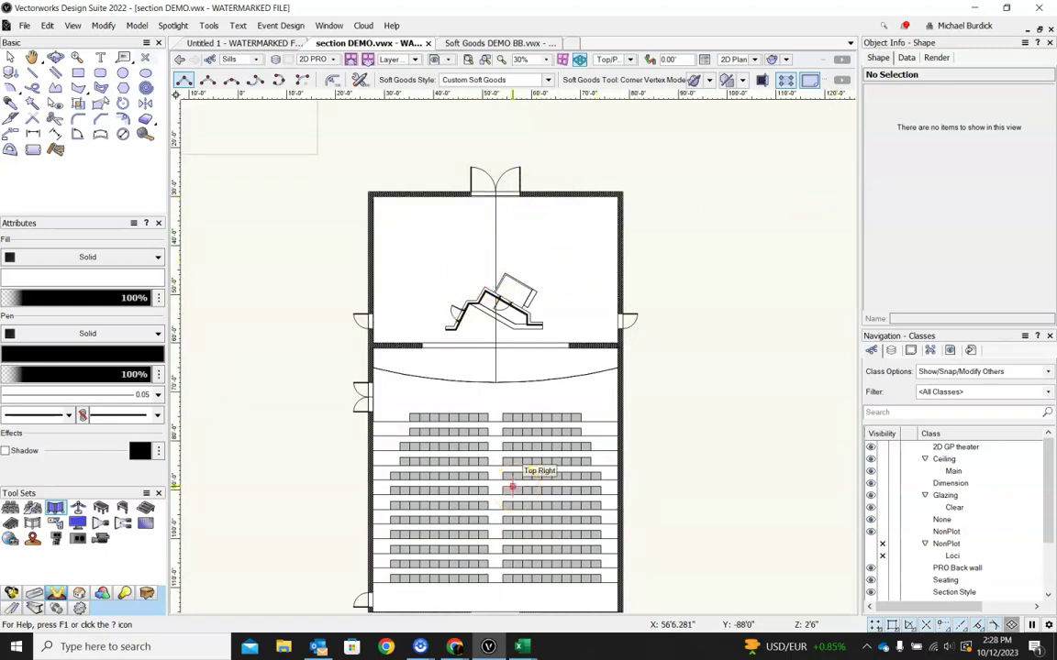
# Draw two sightlines from front-row seat corners, one above the stage house, one past the right wall.
pyautogui.click(33, 71)
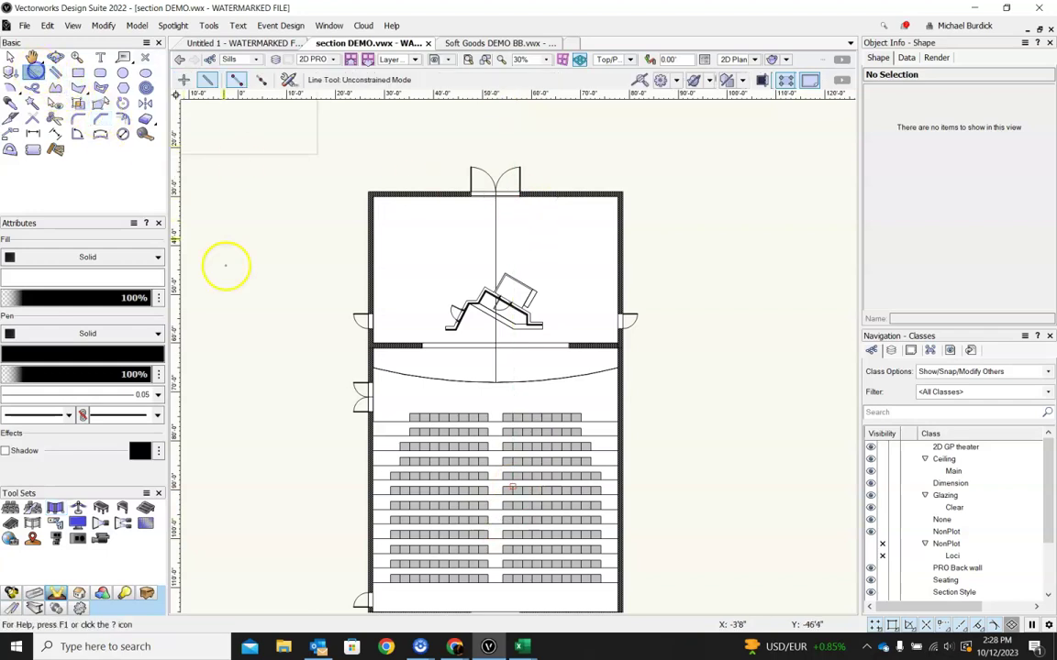
pyautogui.scroll(3, 480, 396)
pyautogui.scroll(-3, 410, 372)
pyautogui.scroll(1, 264, 406)
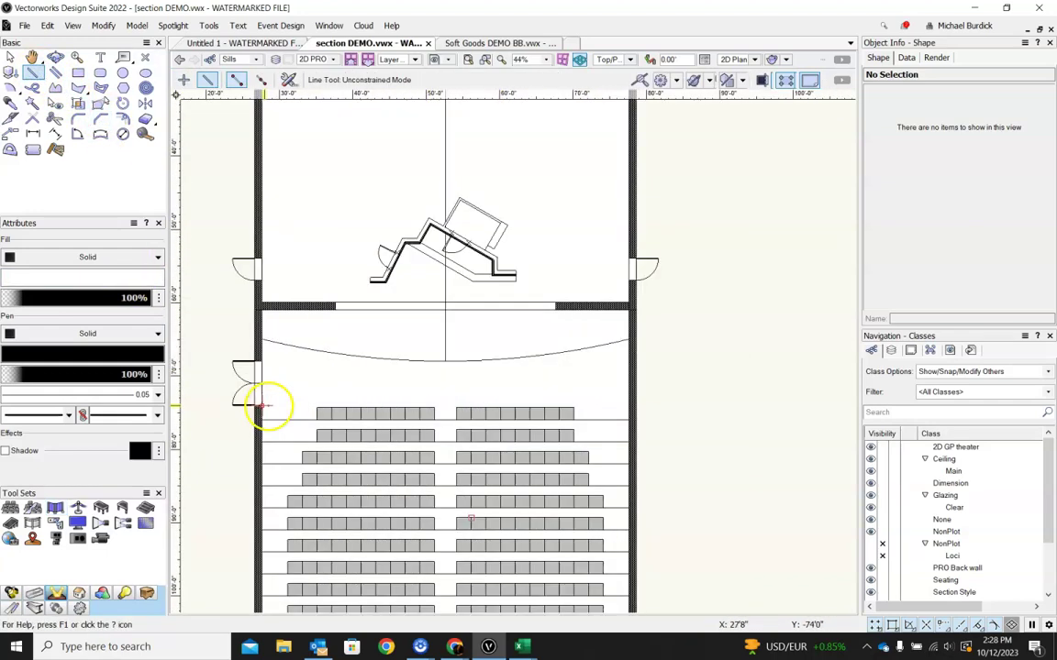
pyautogui.scroll(1, 264, 406)
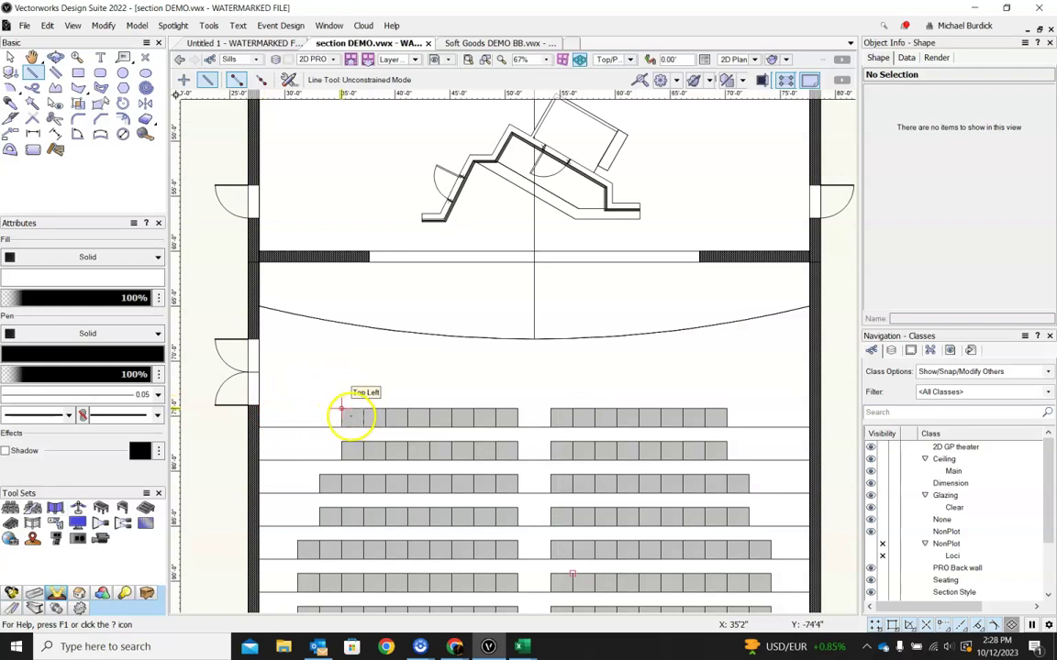
pyautogui.click(343, 410)
pyautogui.scroll(-3, 351, 415)
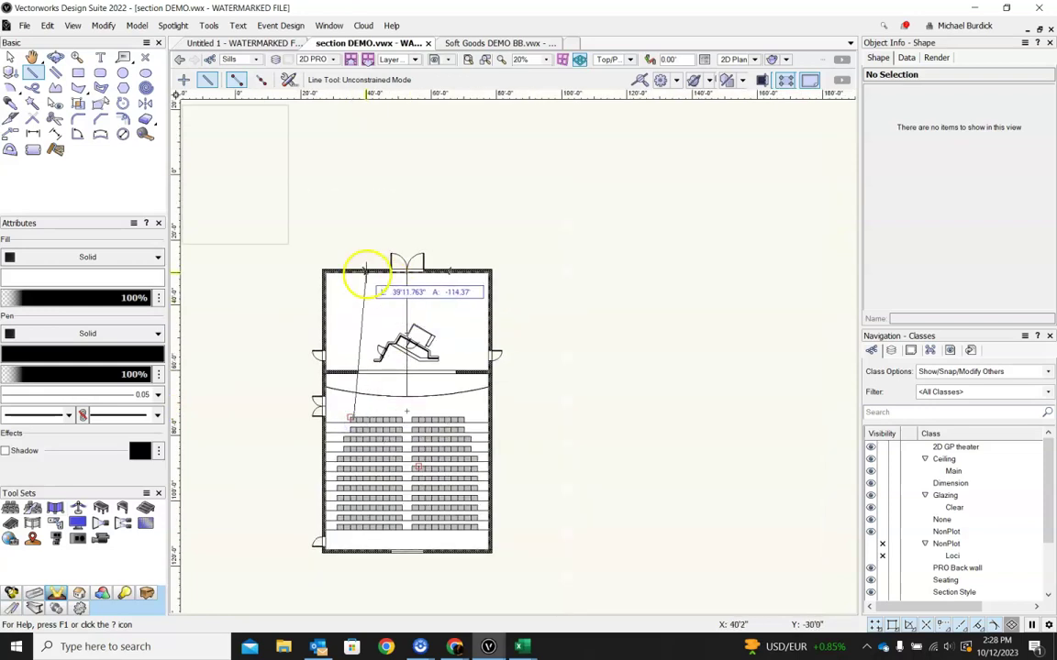
pyautogui.click(374, 236)
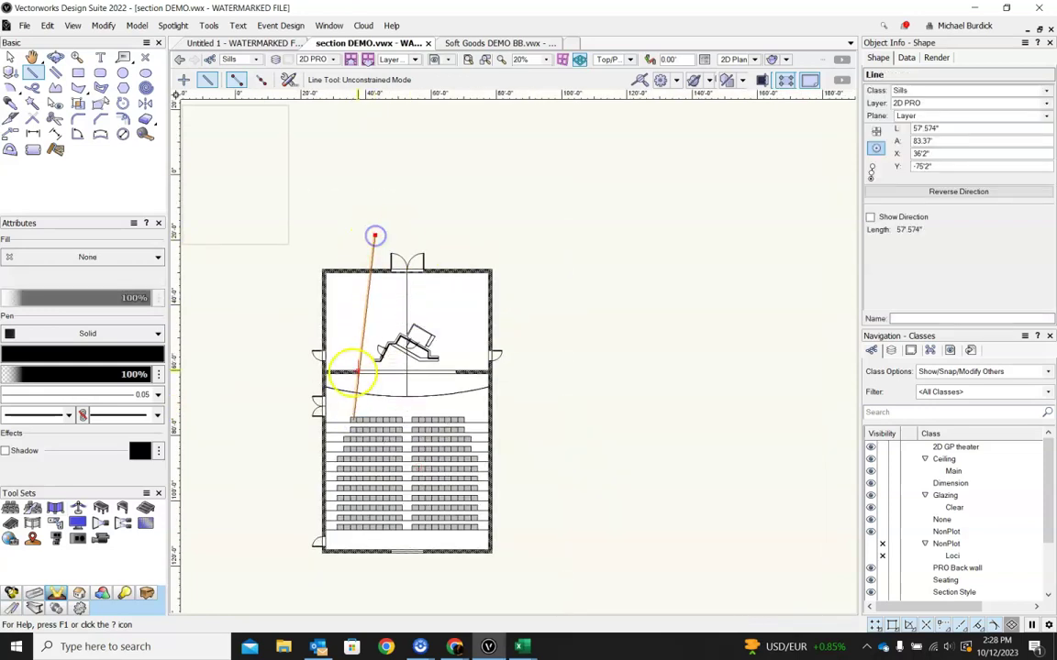
pyautogui.scroll(1, 352, 410)
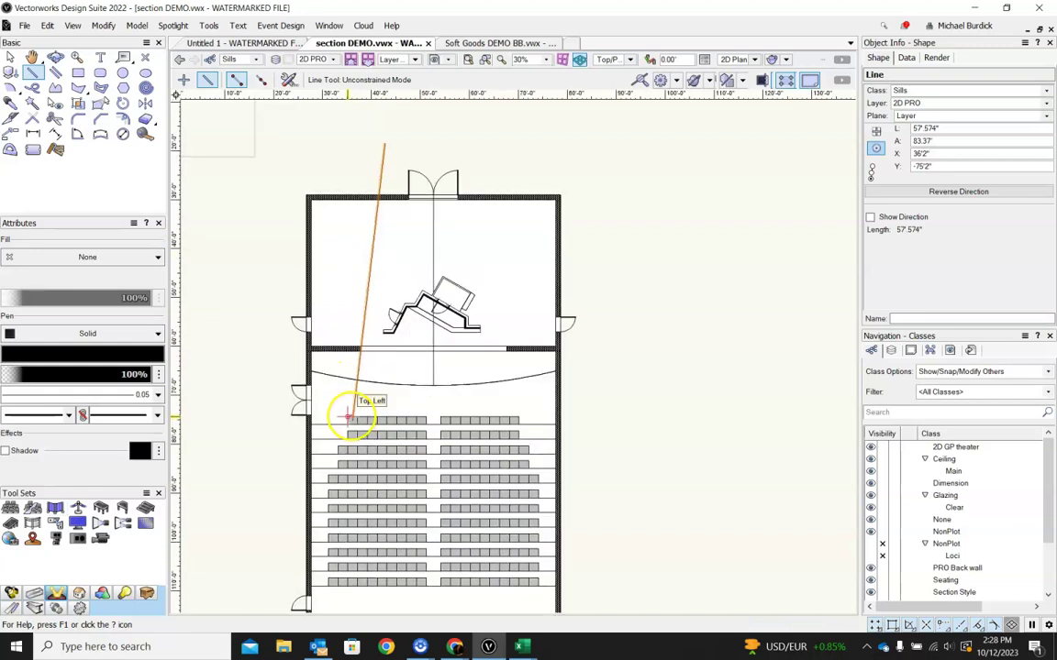
pyautogui.click(349, 417)
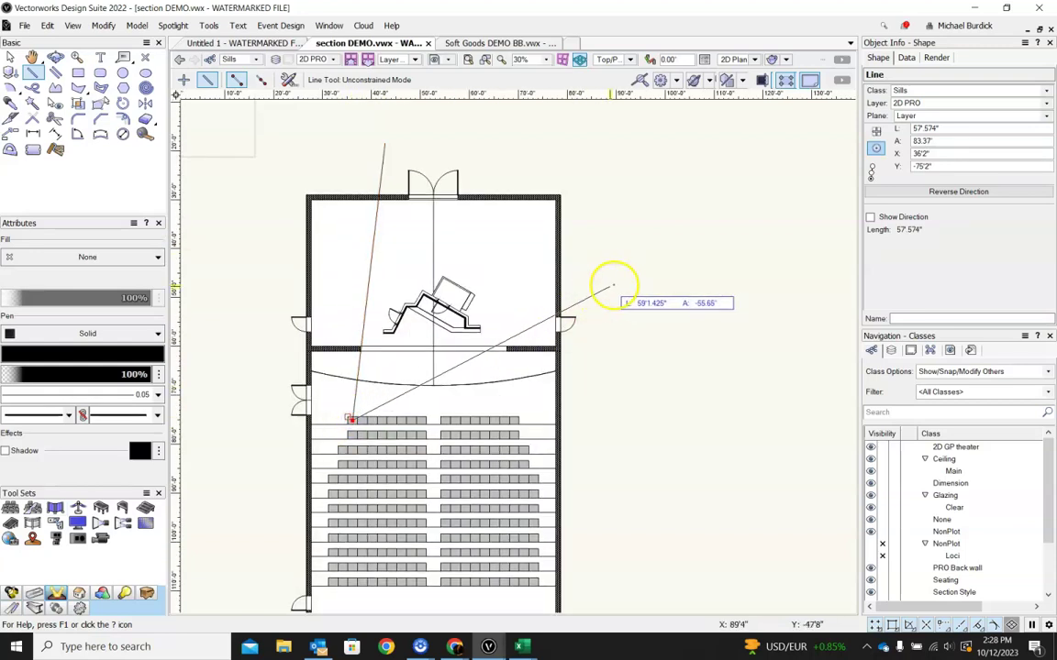
pyautogui.click(625, 287)
# Draw two more sightlines from the front-row seats, one beyond the left wall, one to the upstage wall.
pyautogui.scroll(3, 508, 420)
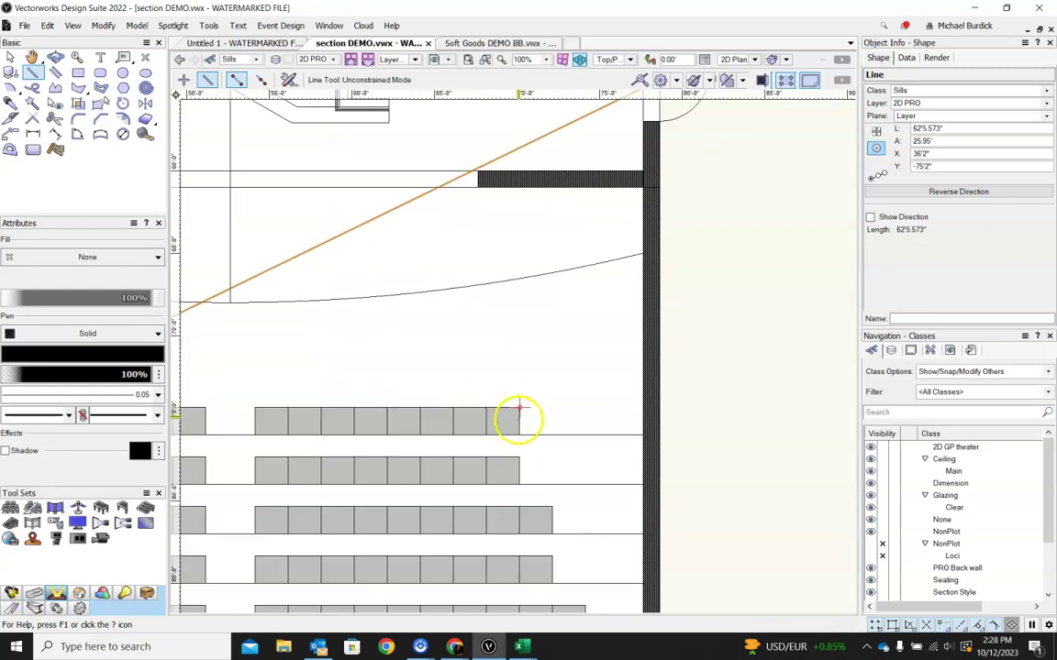
pyautogui.click(502, 421)
pyautogui.scroll(-3, 502, 421)
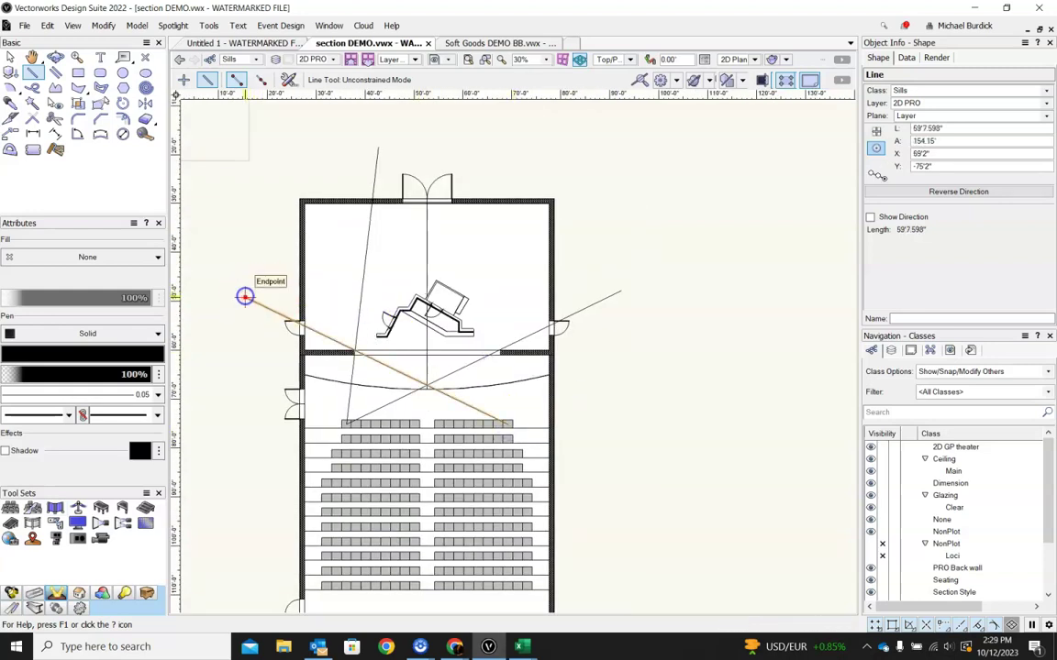
pyautogui.click(245, 297)
pyautogui.click(506, 423)
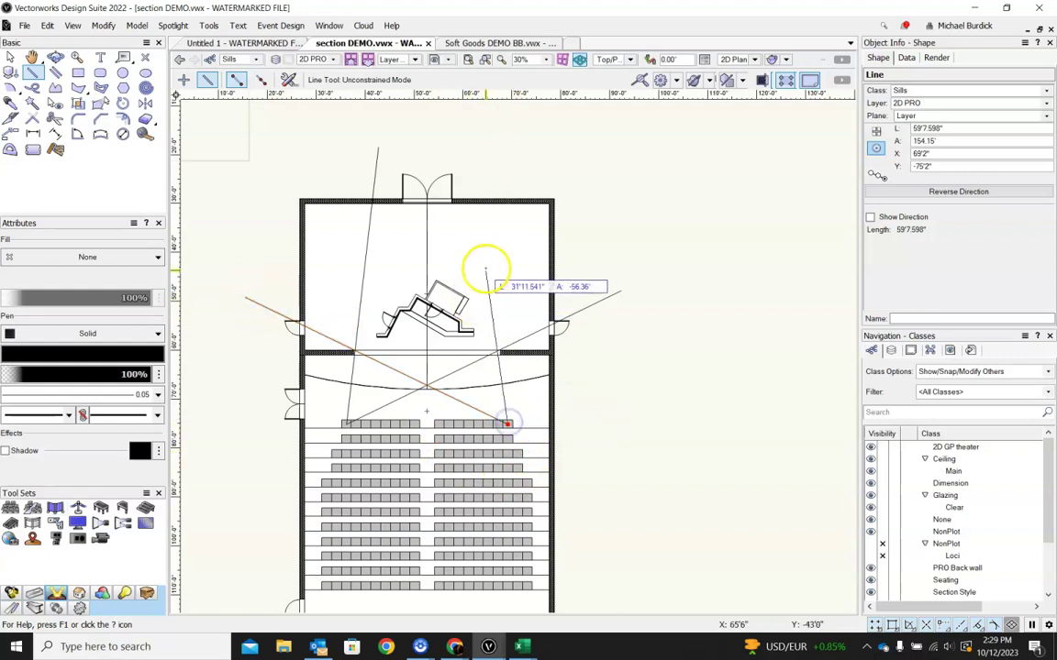
pyautogui.click(482, 178)
# Select the four sightlines and give them a dashed line type and red pen colour.
pyautogui.click(10, 57)
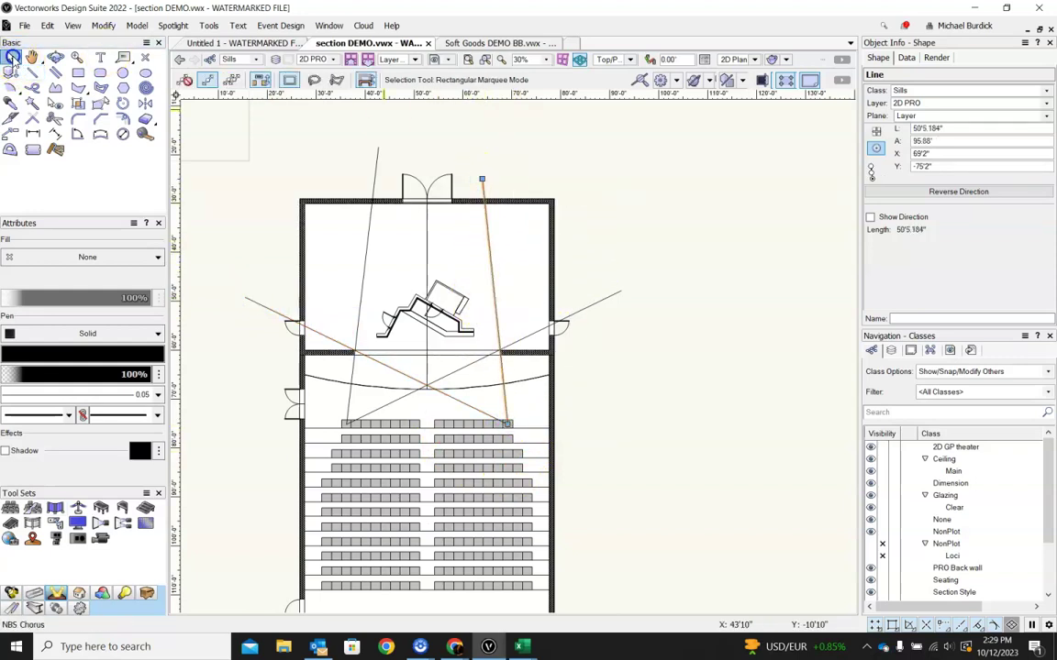
pyautogui.keyDown('shift'); pyautogui.click(363, 273); pyautogui.keyUp('shift')
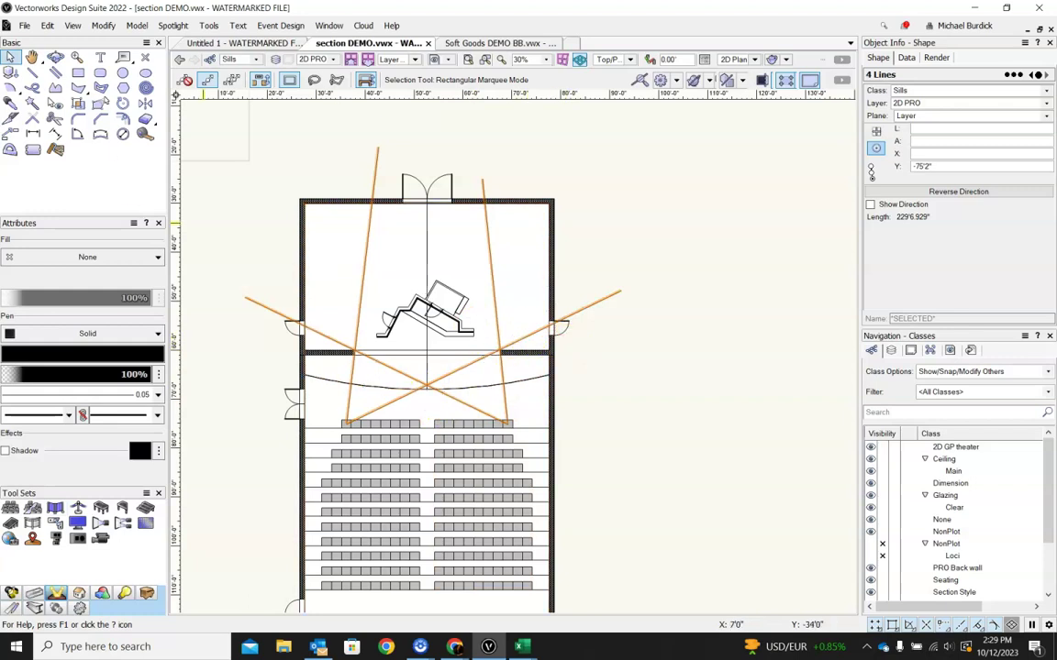
pyautogui.click(40, 341)
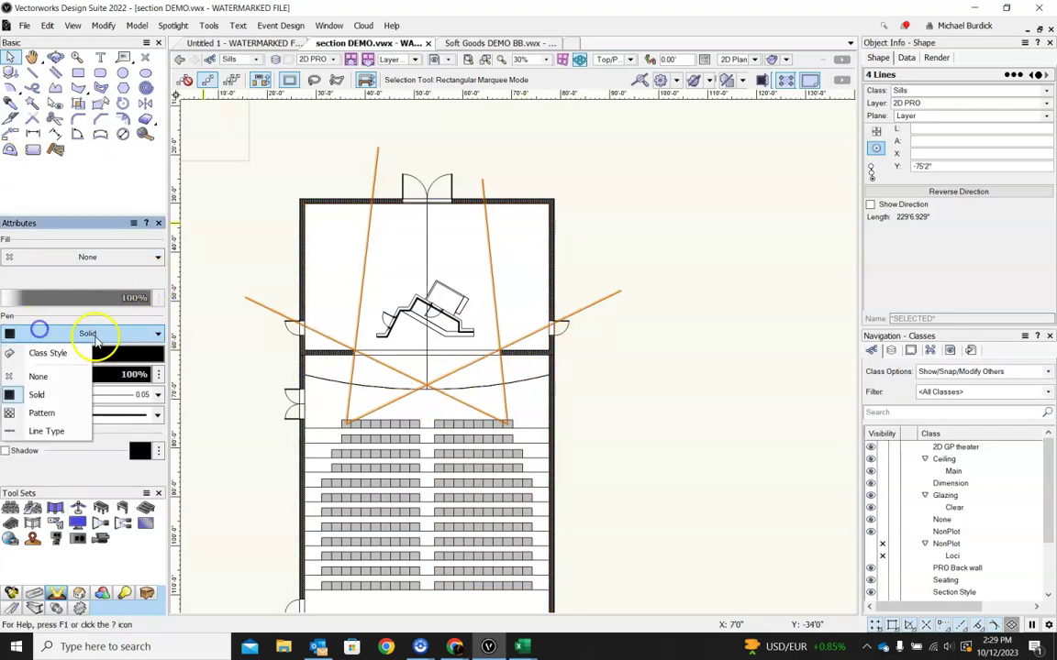
pyautogui.click(41, 431)
pyautogui.click(15, 354)
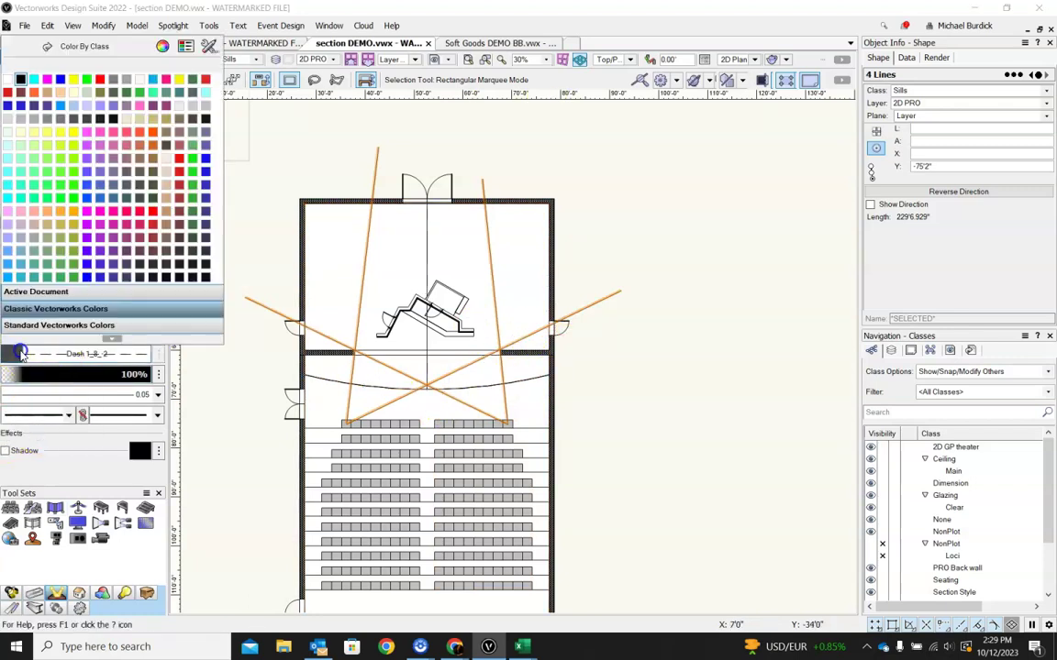
pyautogui.click(20, 92)
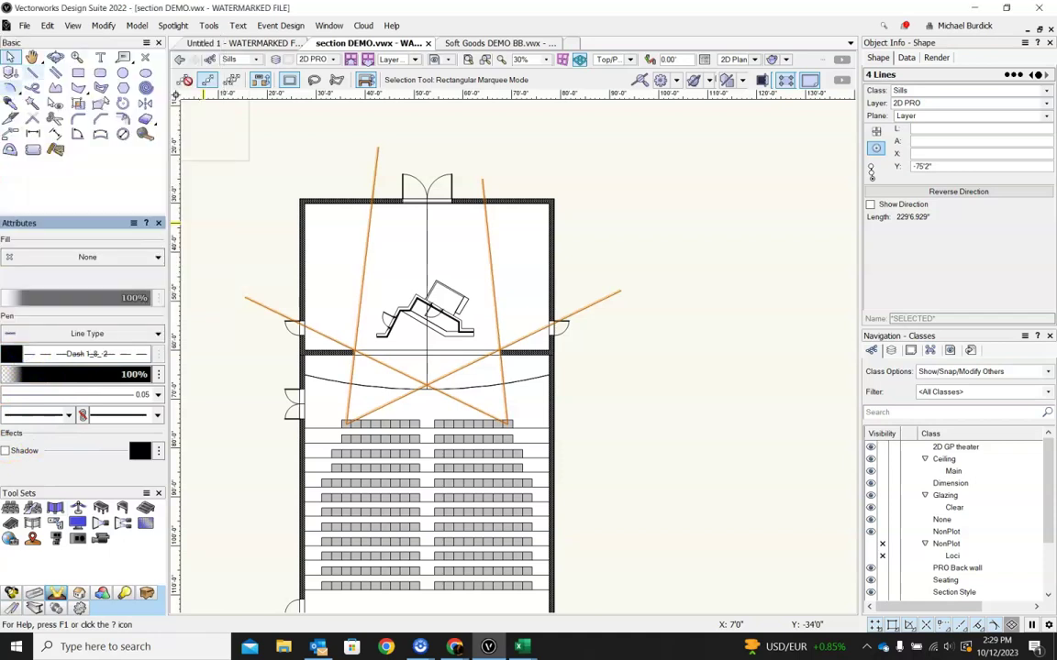
pyautogui.click(729, 310)
pyautogui.scroll(3, 488, 439)
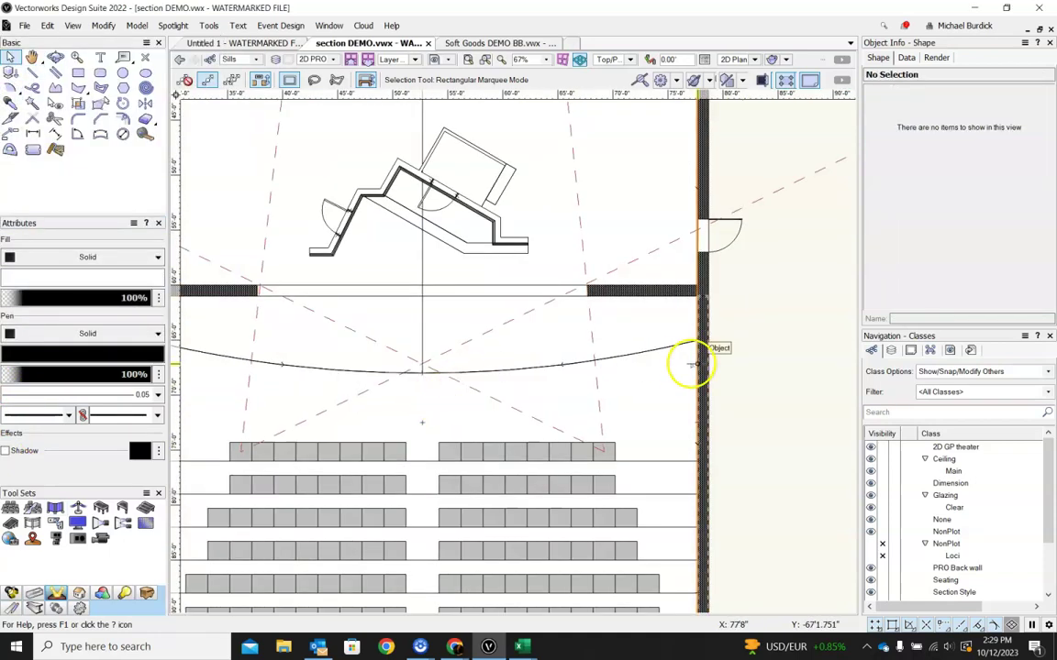
pyautogui.scroll(-3, 653, 321)
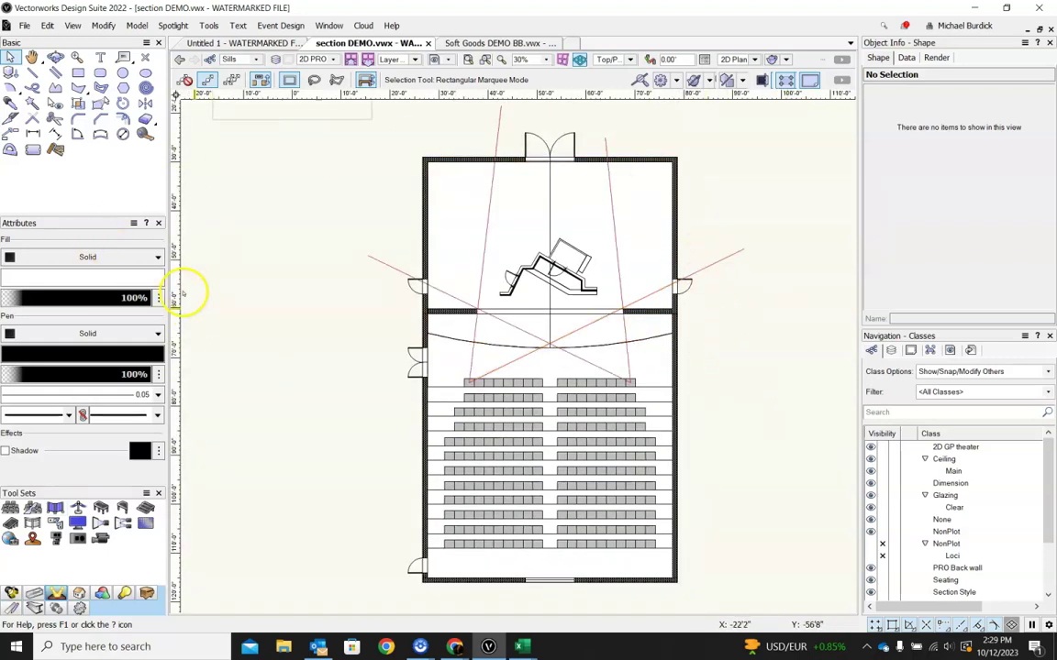
# Confirm the Soft Goods tool preferences as Function Curtain with Height 21'0".
pyautogui.click(55, 507)
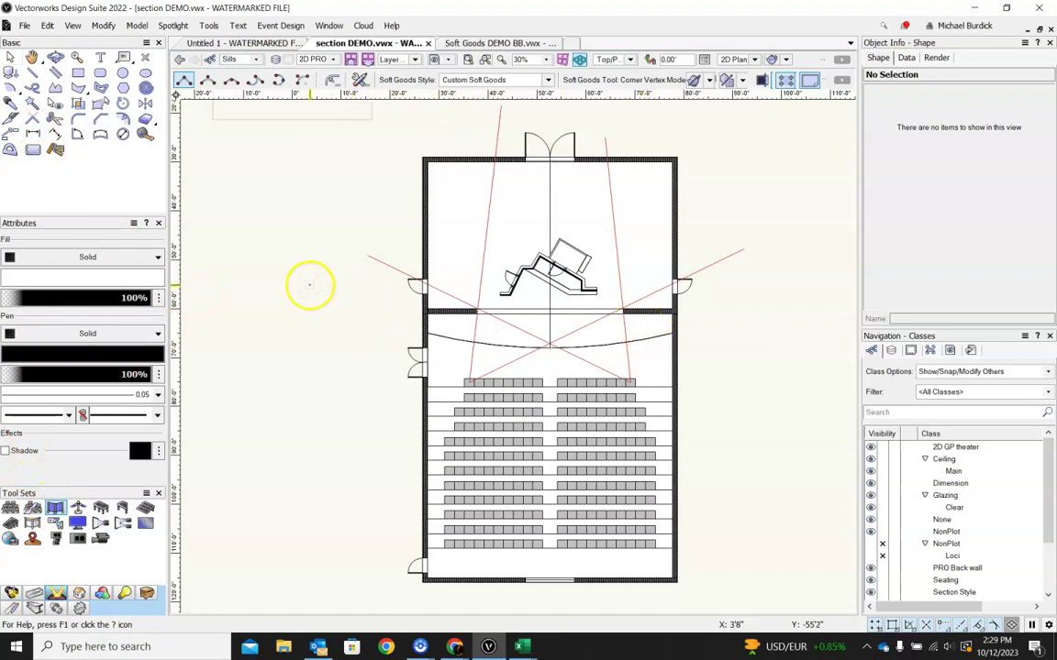
pyautogui.click(361, 81)
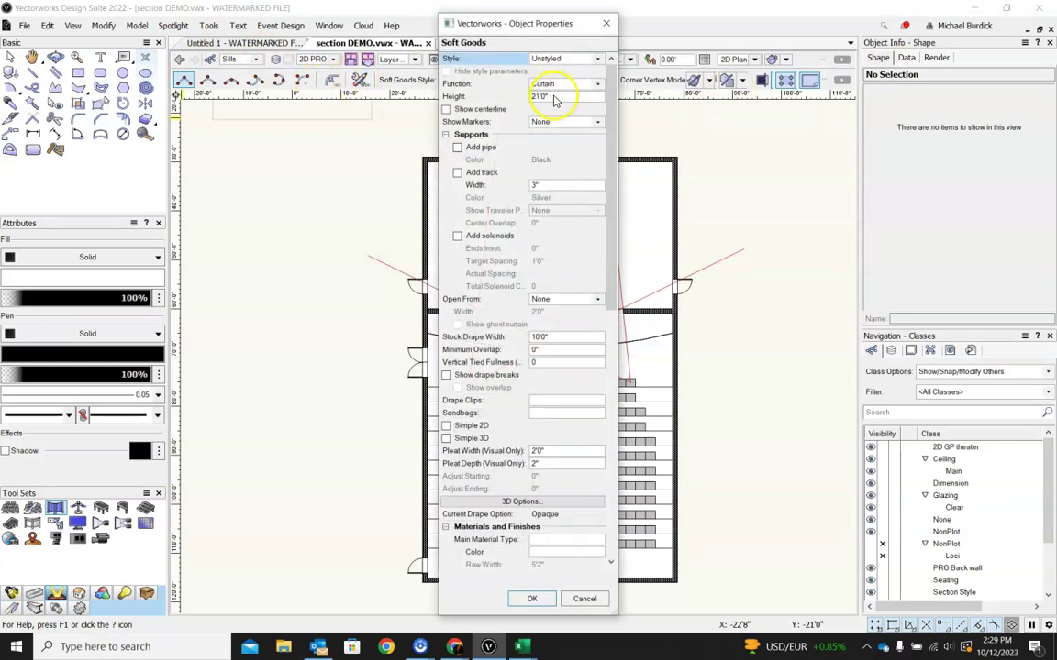
pyautogui.scroll(-2, 500, 283)
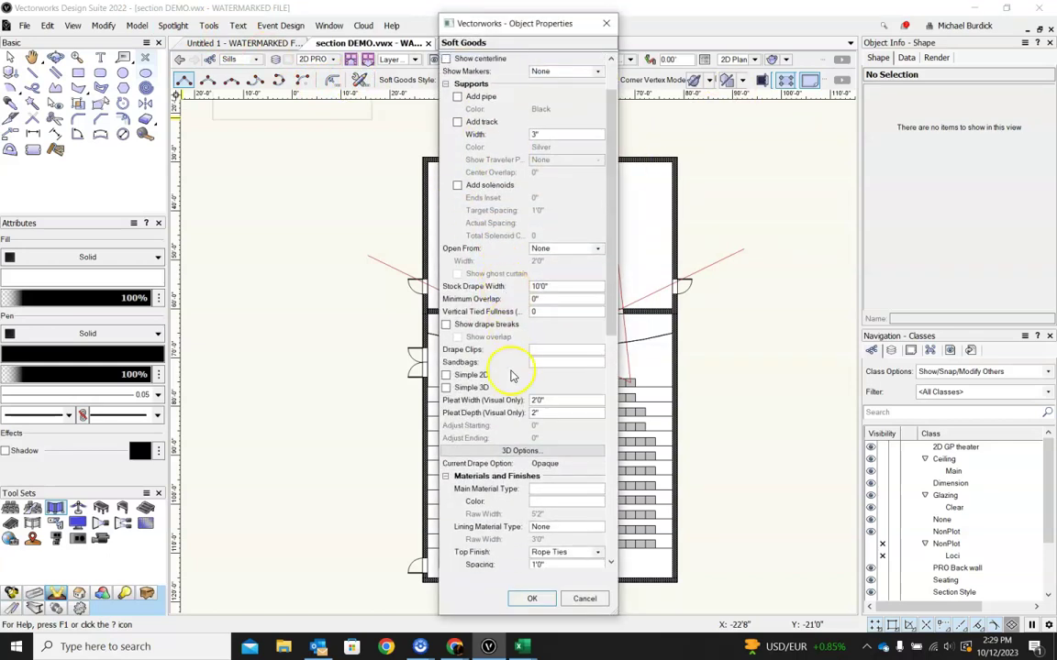
pyautogui.scroll(2, 512, 376)
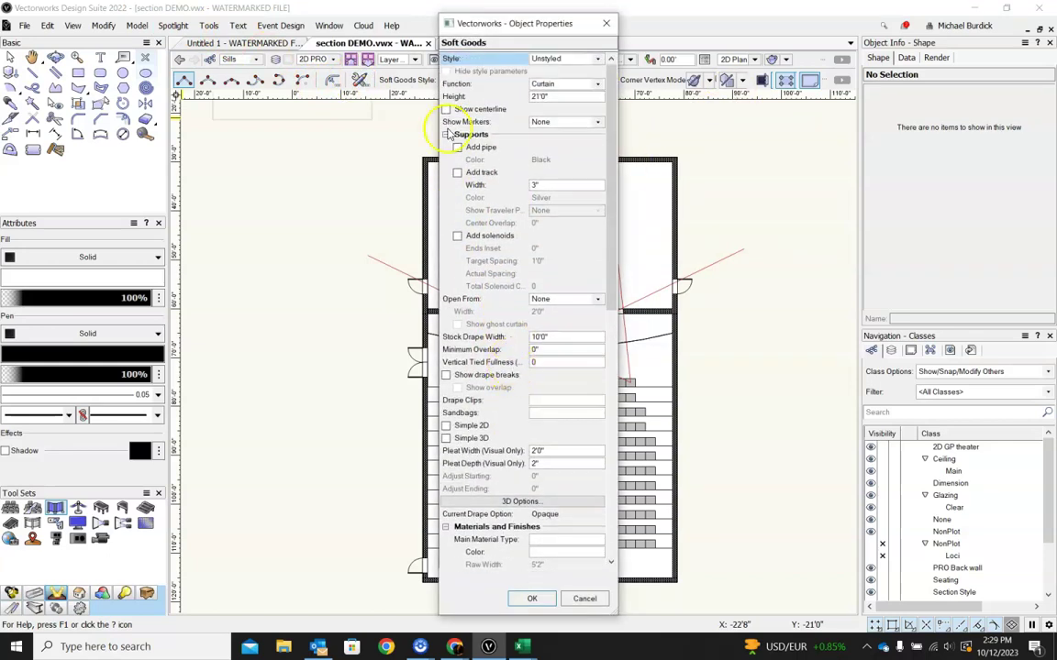
pyautogui.click(534, 599)
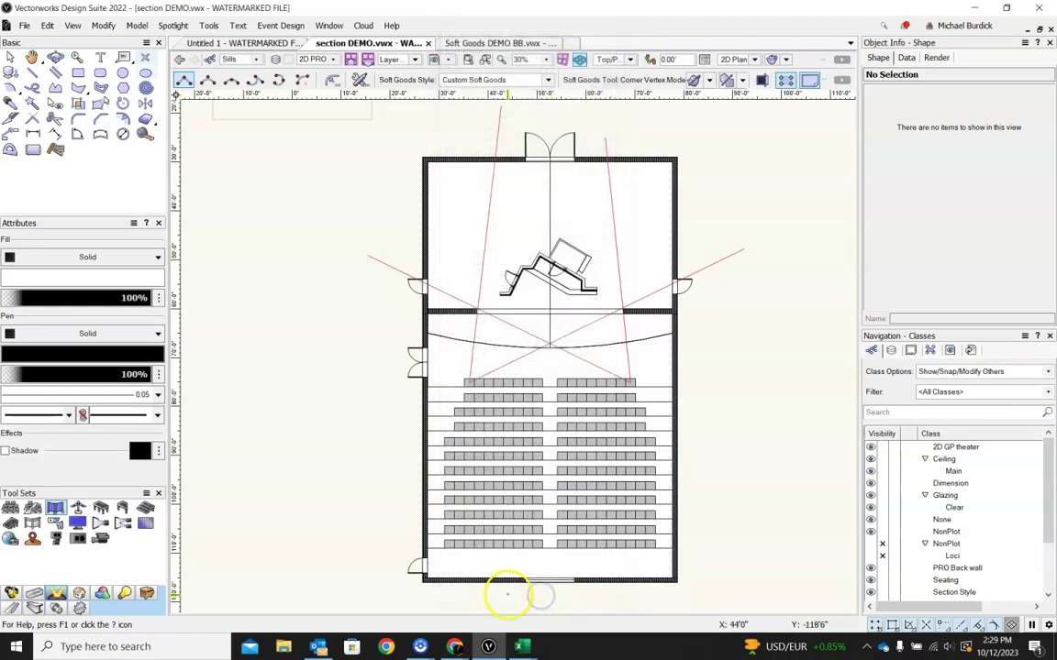
# Draw the left curtain from the stair wall's end through a corner to a snapped endpoint.
pyautogui.scroll(4, 446, 284)
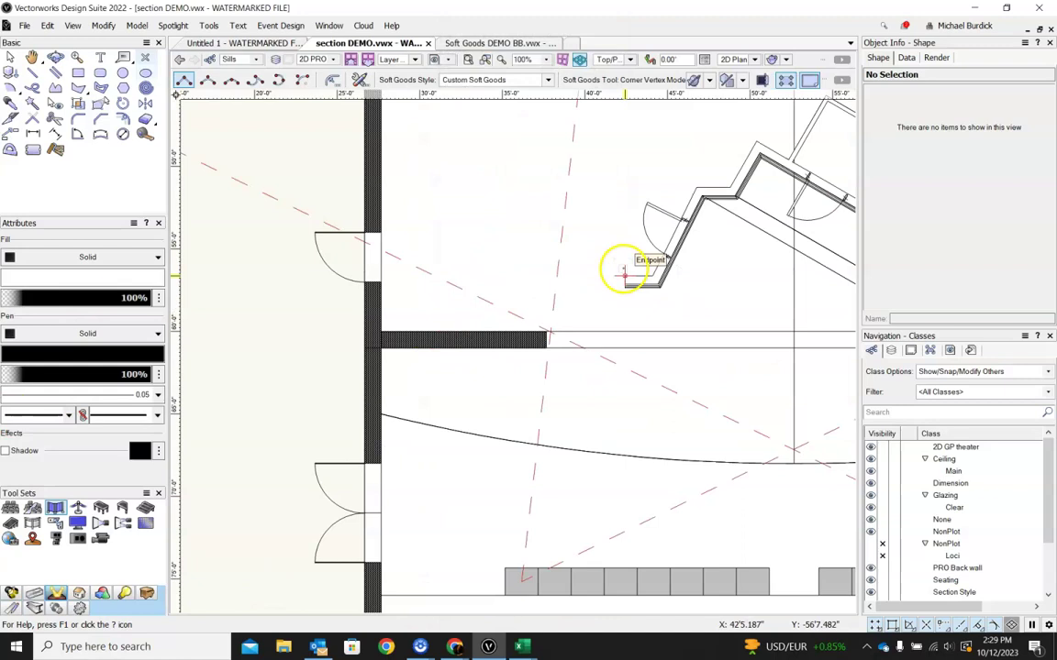
pyautogui.click(623, 275)
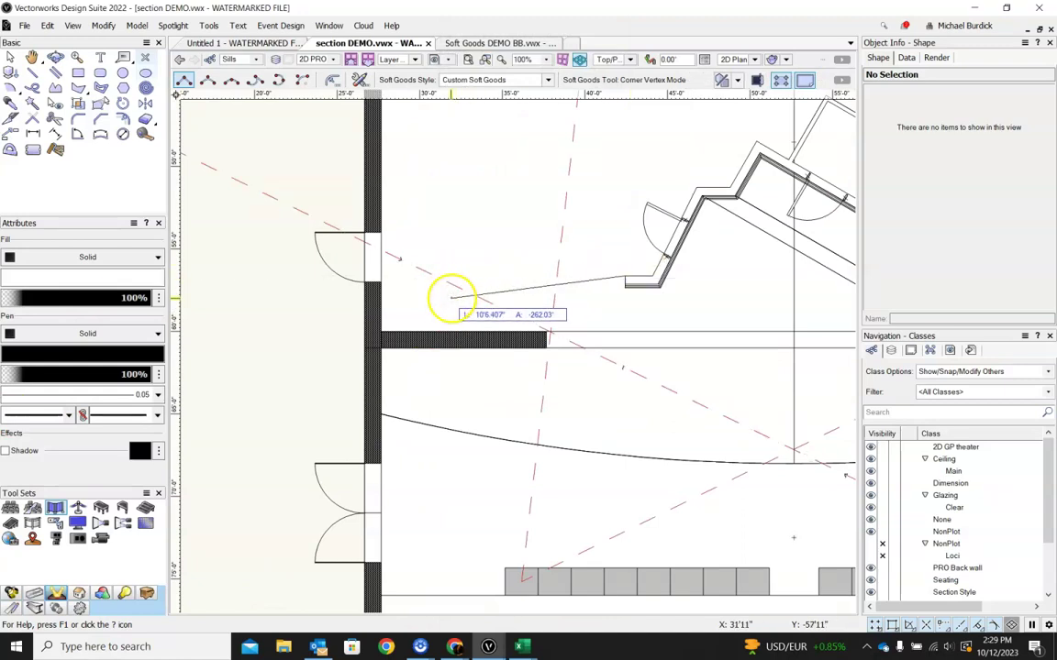
pyautogui.click(444, 299)
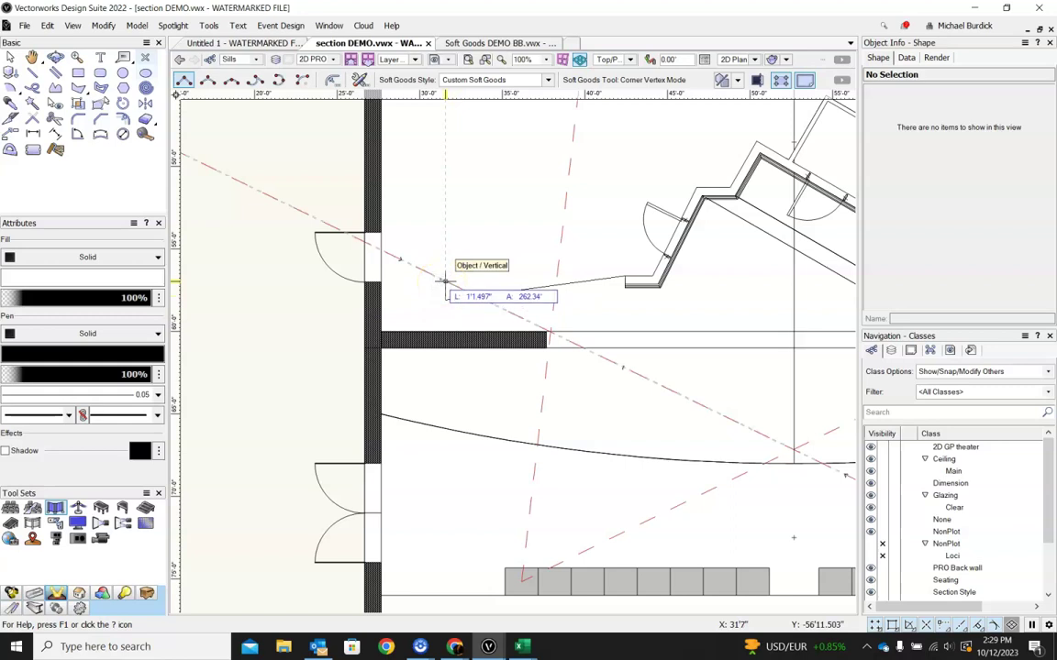
pyautogui.doubleClick(434, 275)
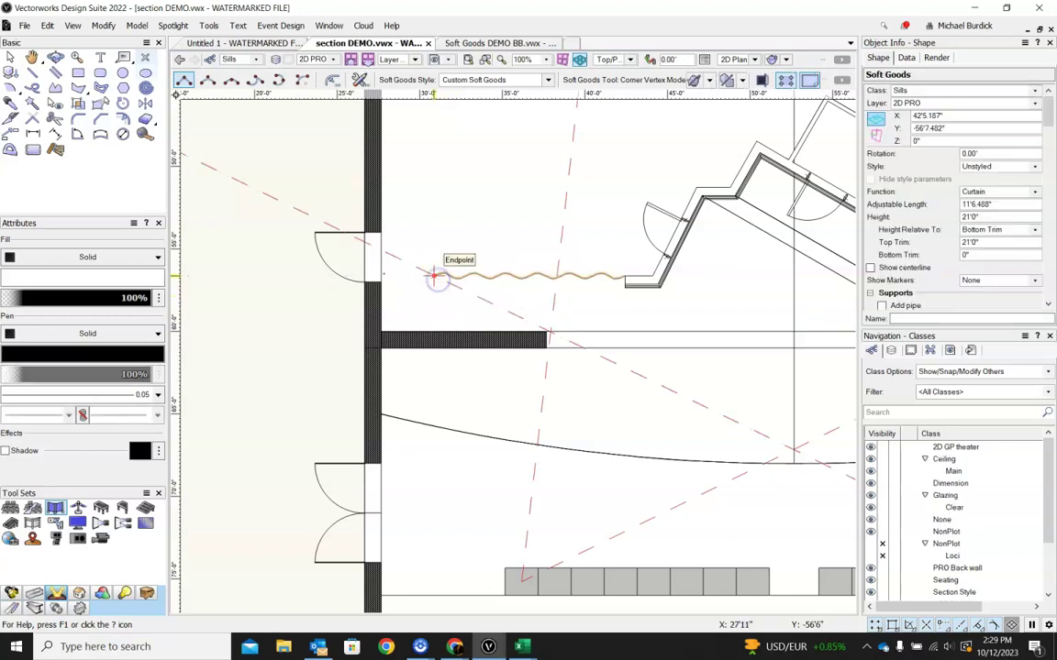
# Draw the right curtain from the stairs' right end, turning downstage at a corner, then zoom in.
pyautogui.scroll(-4, 255, 278)
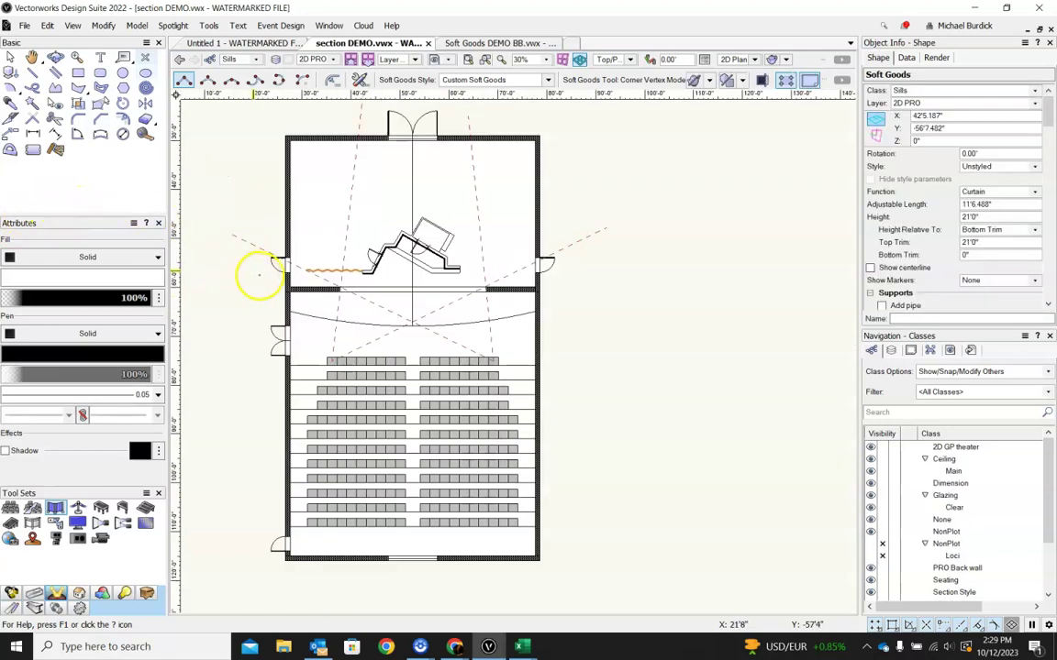
pyautogui.scroll(3, 455, 288)
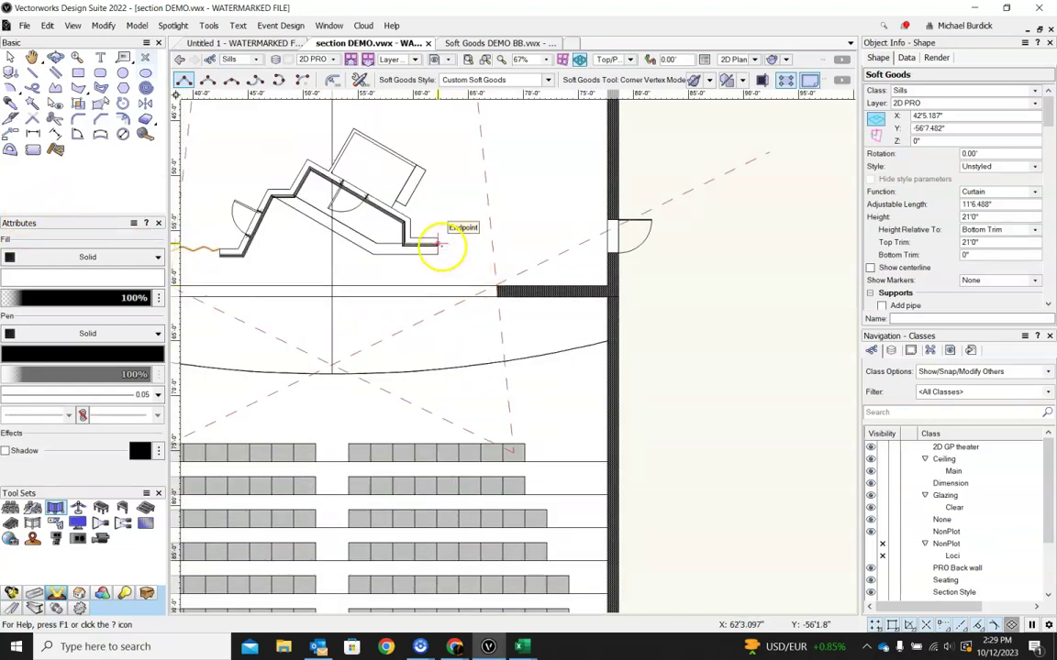
pyautogui.click(438, 244)
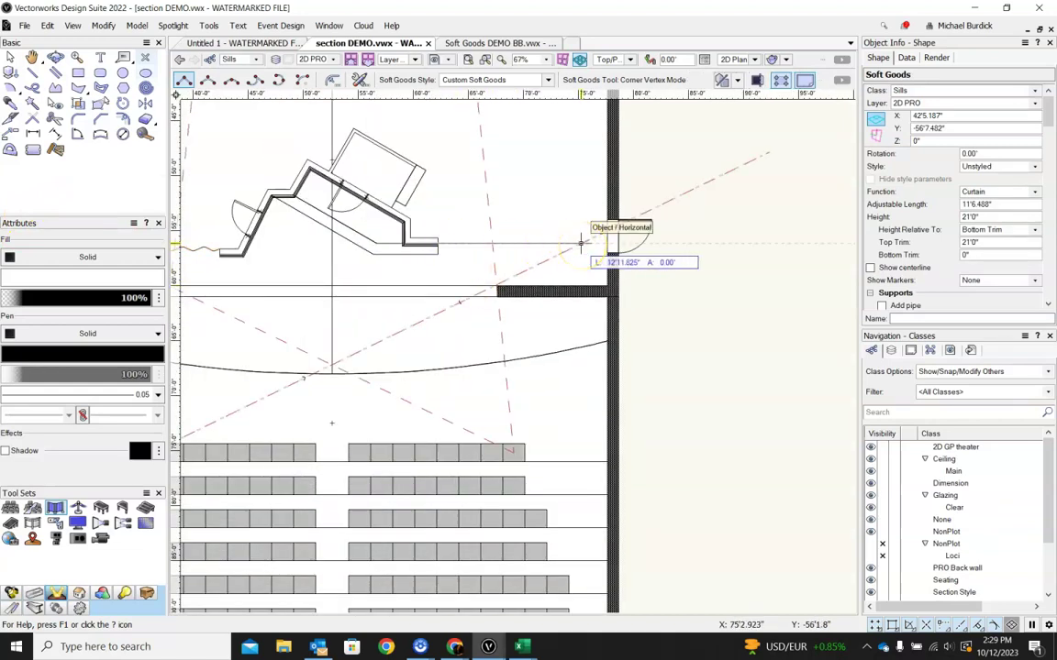
pyautogui.click(540, 244)
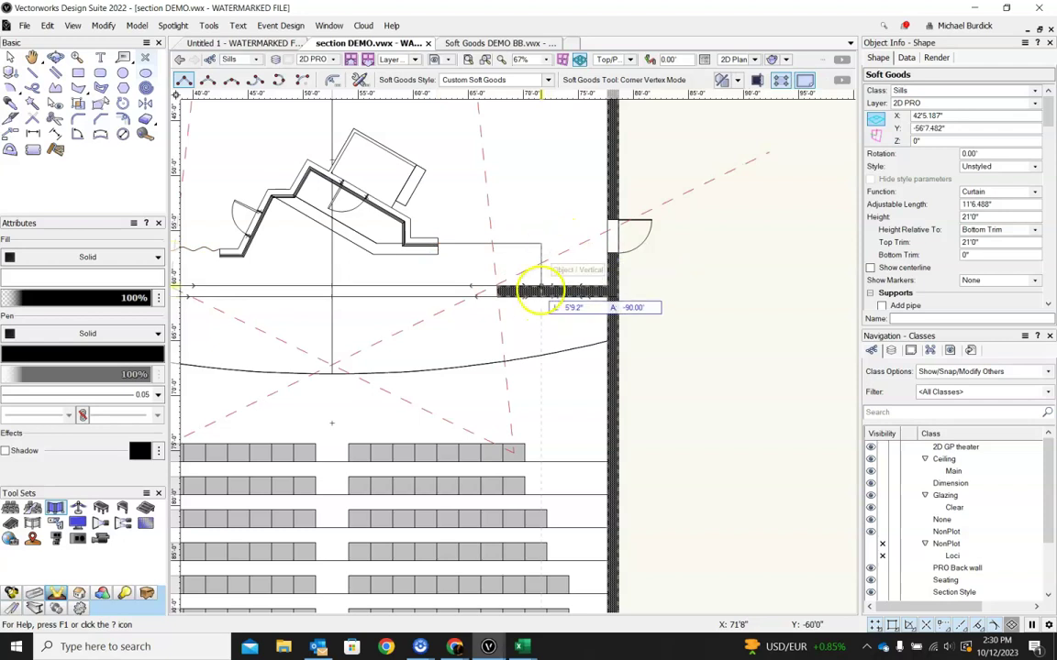
pyautogui.doubleClick(540, 272)
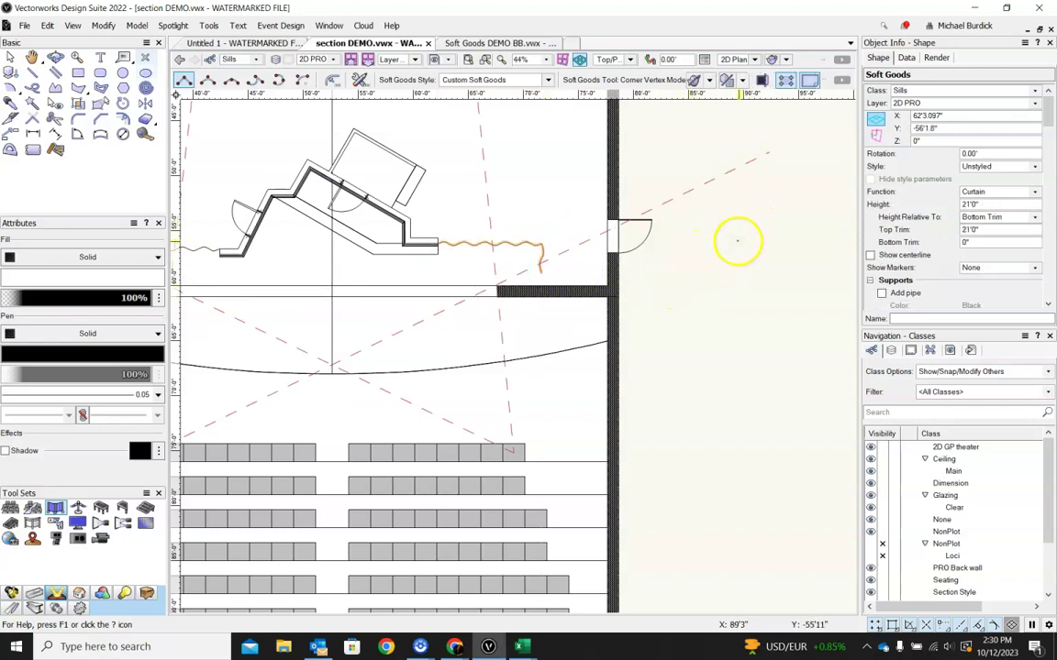
pyautogui.hotkey('ctrl', '6')
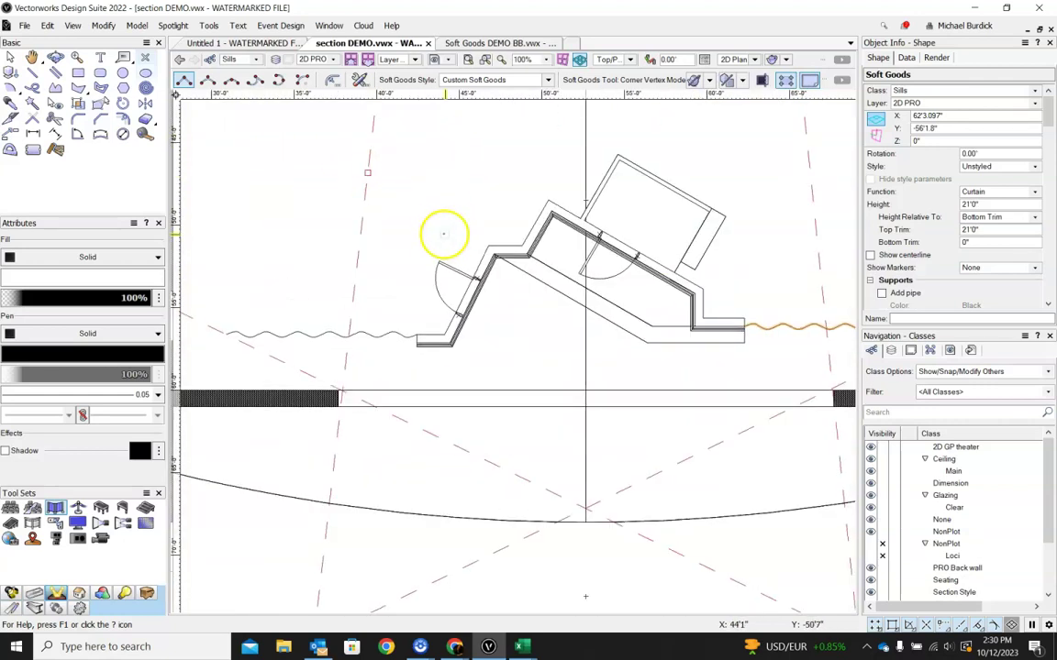
# Draw a bent curtain from the stairs' left side toward upstage-left, then select the curved curtain.
pyautogui.click(472, 246)
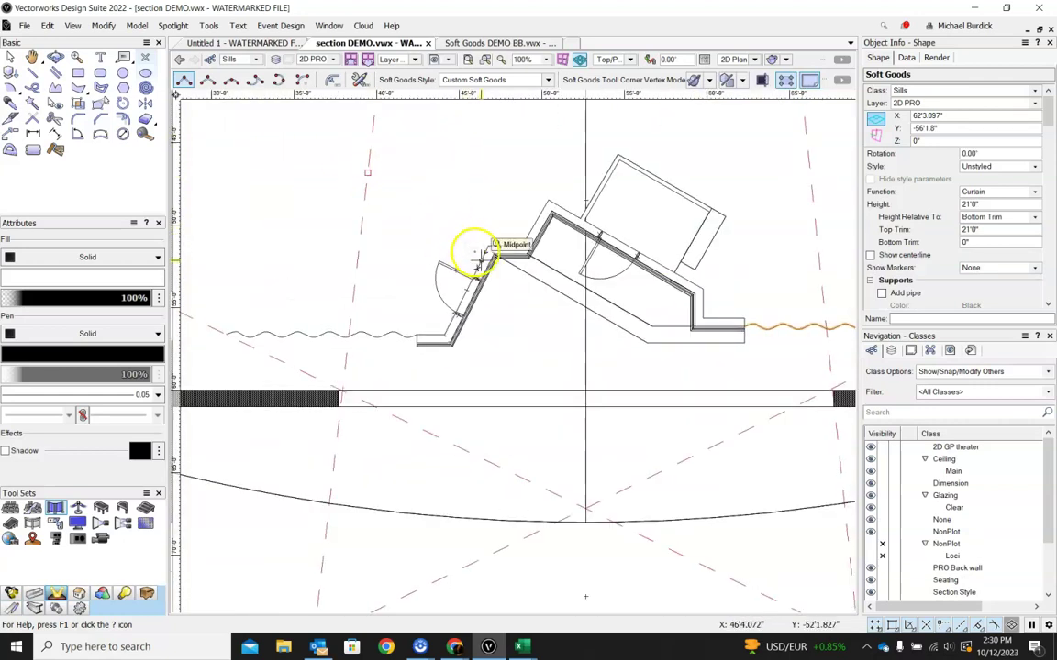
pyautogui.click(378, 224)
pyautogui.doubleClick(300, 260)
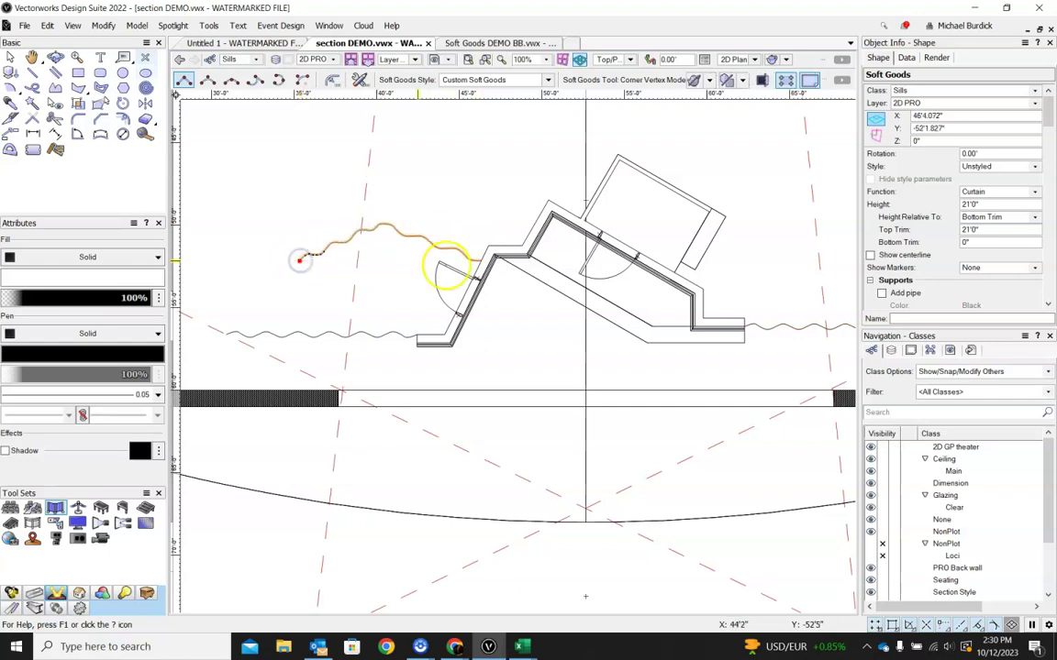
pyautogui.click(10, 57)
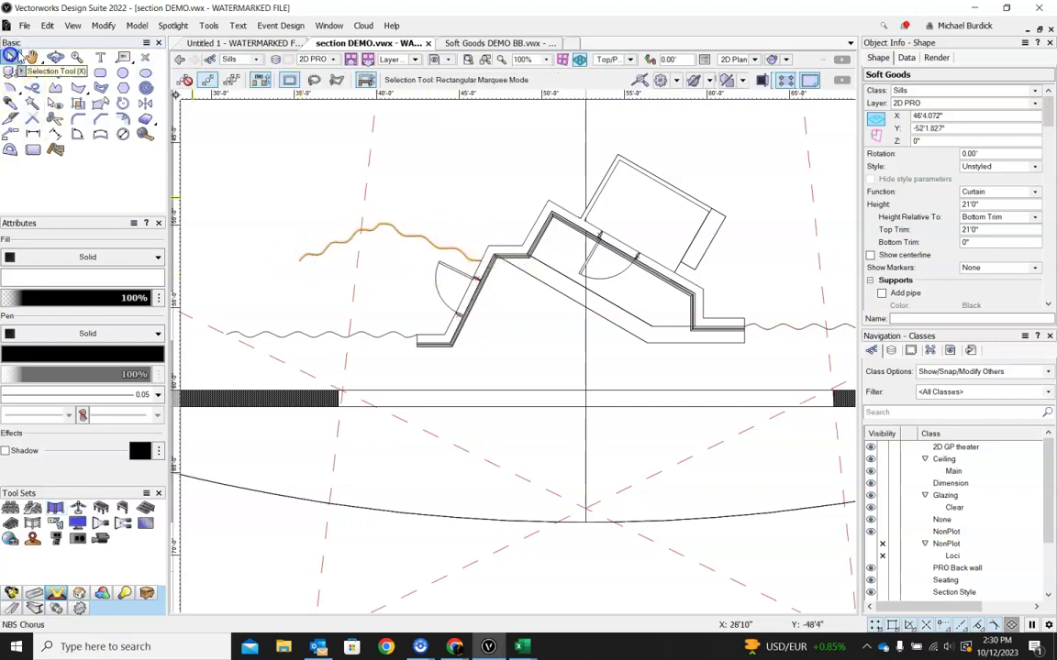
pyautogui.click(379, 223)
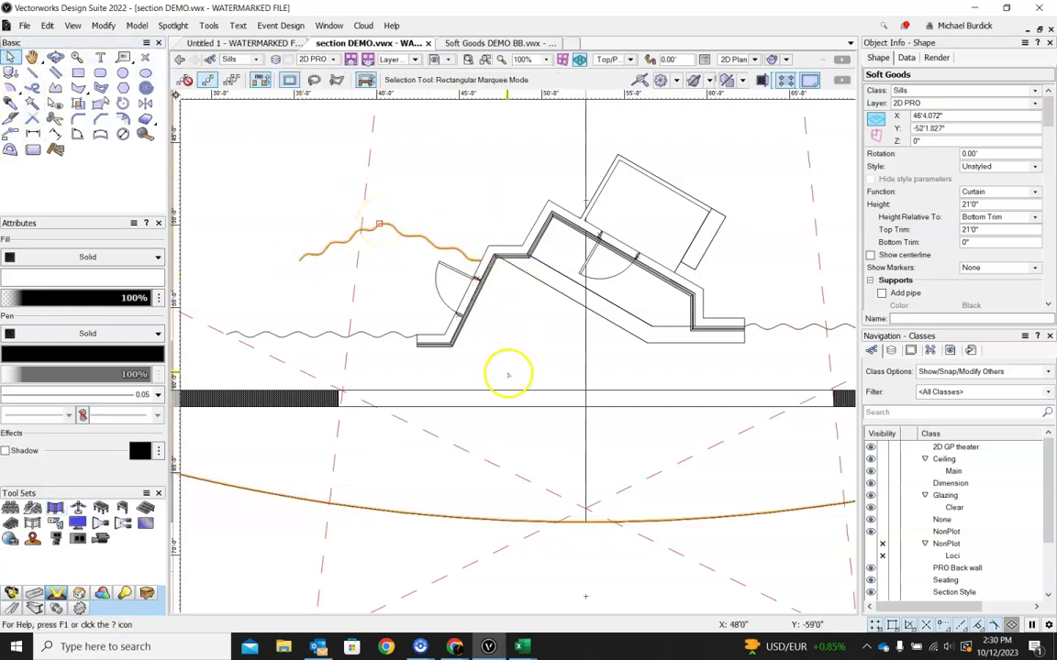
# Orbit the model in 3D, return to front view, and add the other curtains until 3 Soft Goods Objects are selected.
pyautogui.keyDown('shift'); pyautogui.moveTo(549, 437); pyautogui.dragTo(454, 204, button='middle'); pyautogui.keyUp('shift')
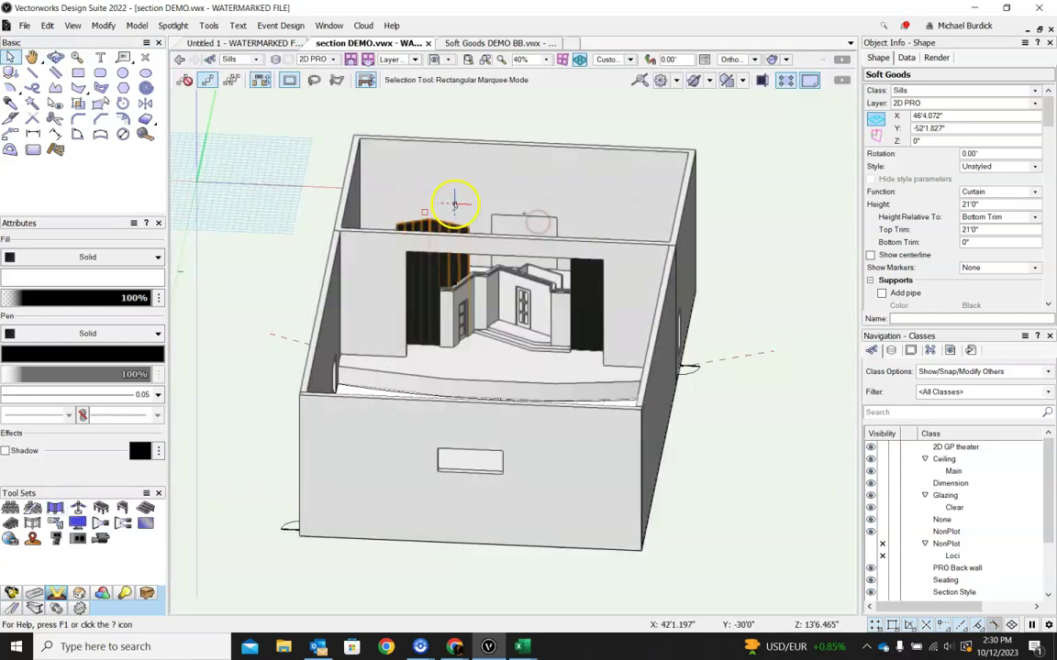
pyautogui.moveTo(606, 363)
pyautogui.keyDown('shift'); pyautogui.mouseDown(button='middle')
pyautogui.moveTo(528, 261)
pyautogui.moveTo(424, 236)
pyautogui.moveTo(617, 363)
pyautogui.mouseUp(button='middle'); pyautogui.keyUp('shift')
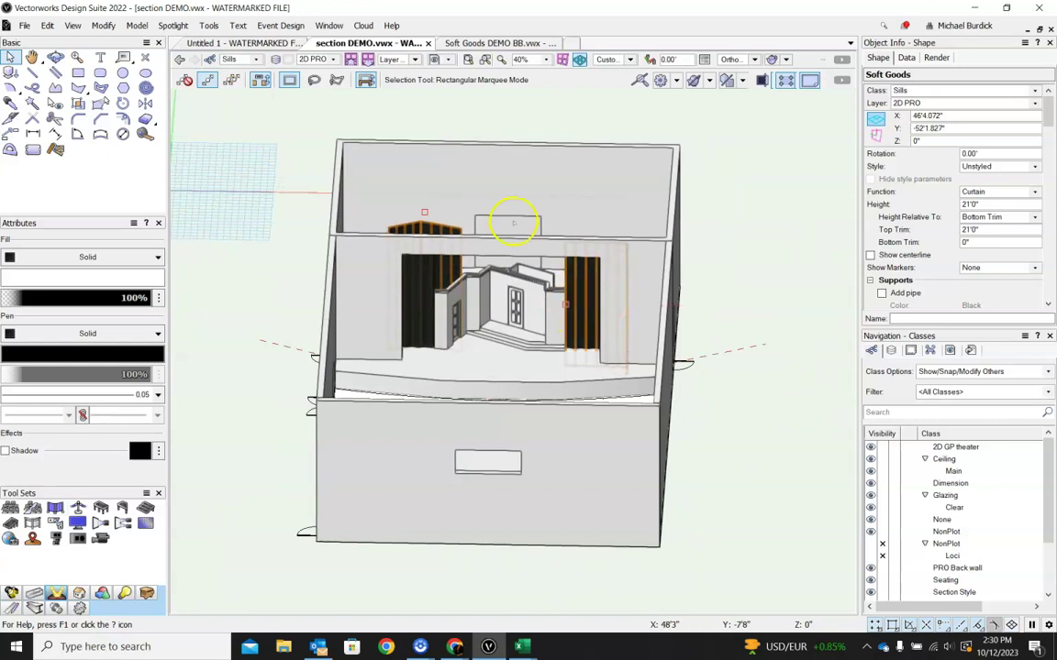
pyautogui.scroll(3, 394, 275)
pyautogui.scroll(-2, 449, 253)
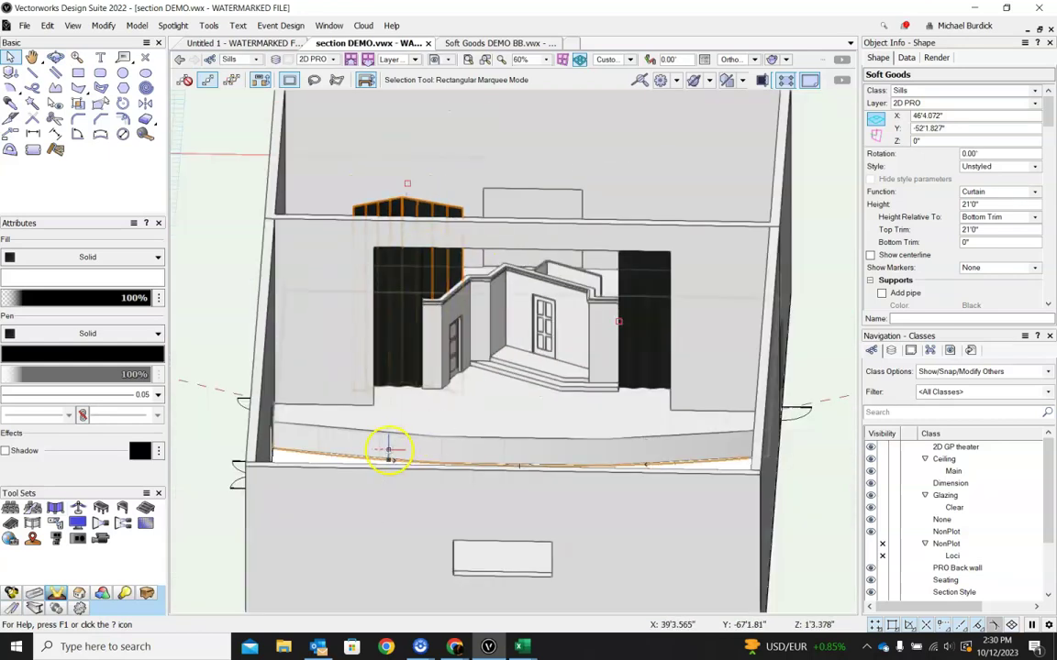
pyautogui.scroll(-4, 437, 255)
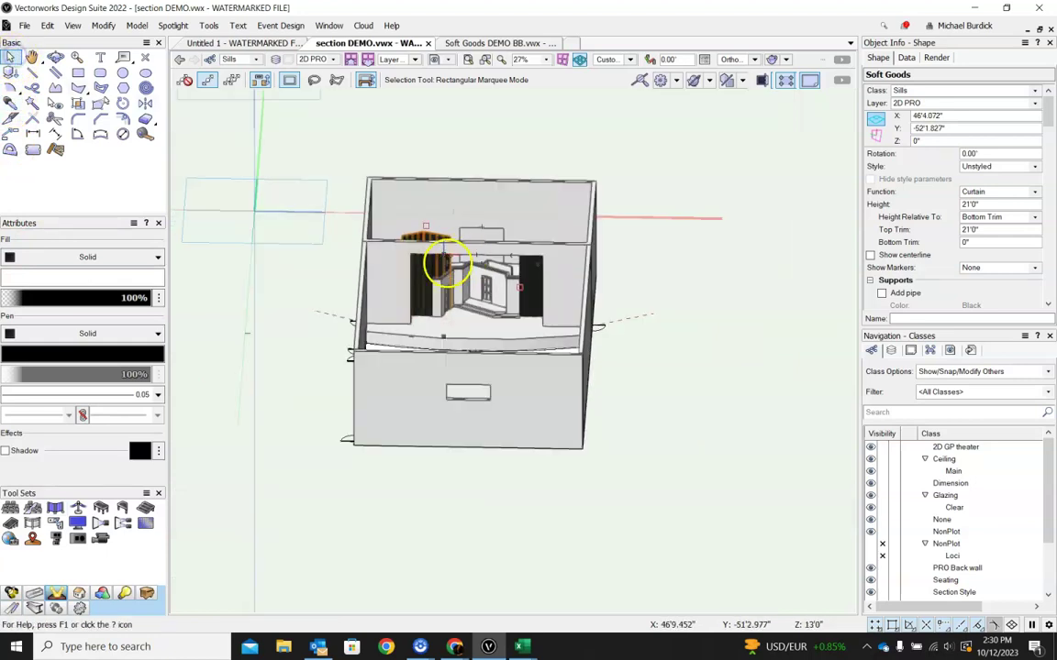
pyautogui.keyDown('shift'); pyautogui.moveTo(524, 294); pyautogui.dragTo(539, 398, button='middle'); pyautogui.keyUp('shift')
pyautogui.hotkey('ctrl', 'z')
pyautogui.hotkey('ctrl', 'z')
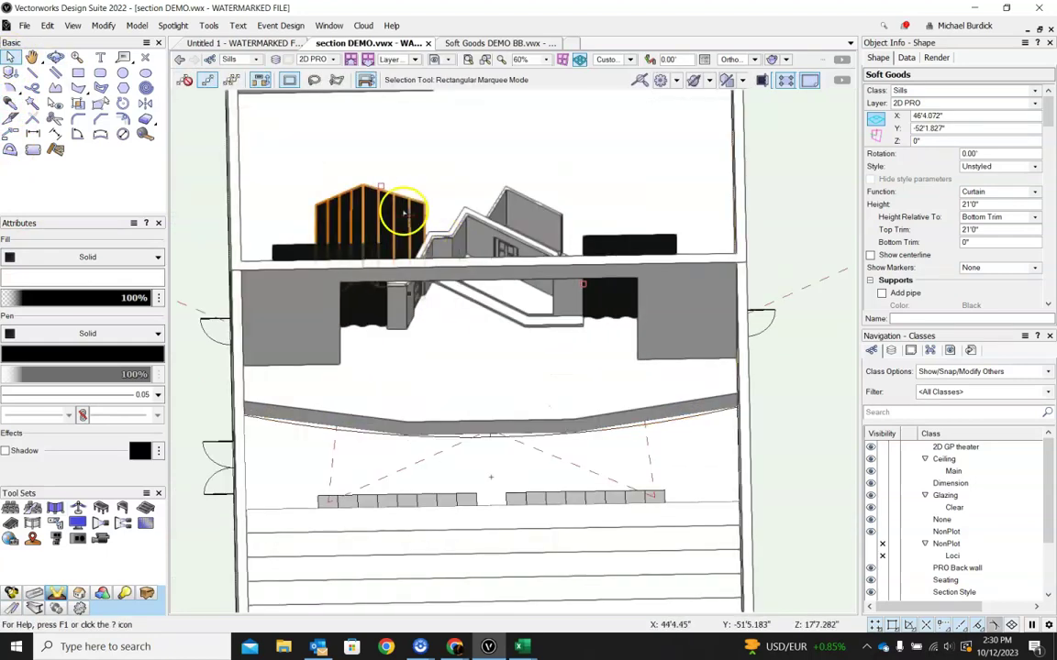
pyautogui.keyDown('shift'); pyautogui.click(354, 240); pyautogui.keyUp('shift')
pyautogui.keyDown('shift'); pyautogui.click(674, 235); pyautogui.keyUp('shift')
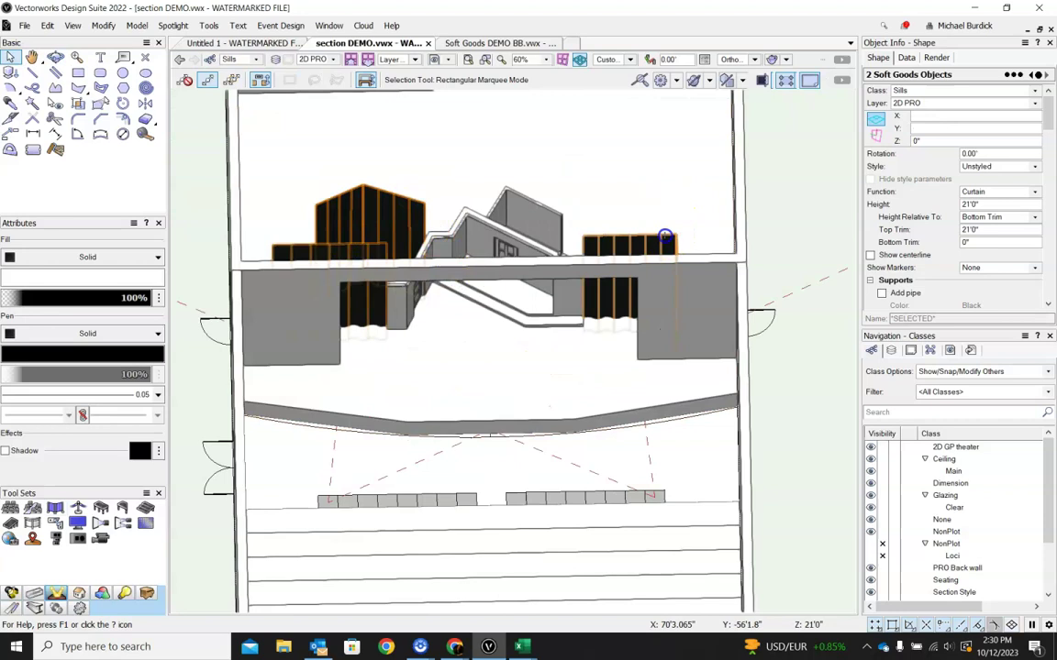
# Assign the three curtains to a new design layer named Soft Goods from the Object Info Layer list.
pyautogui.click(1035, 103)
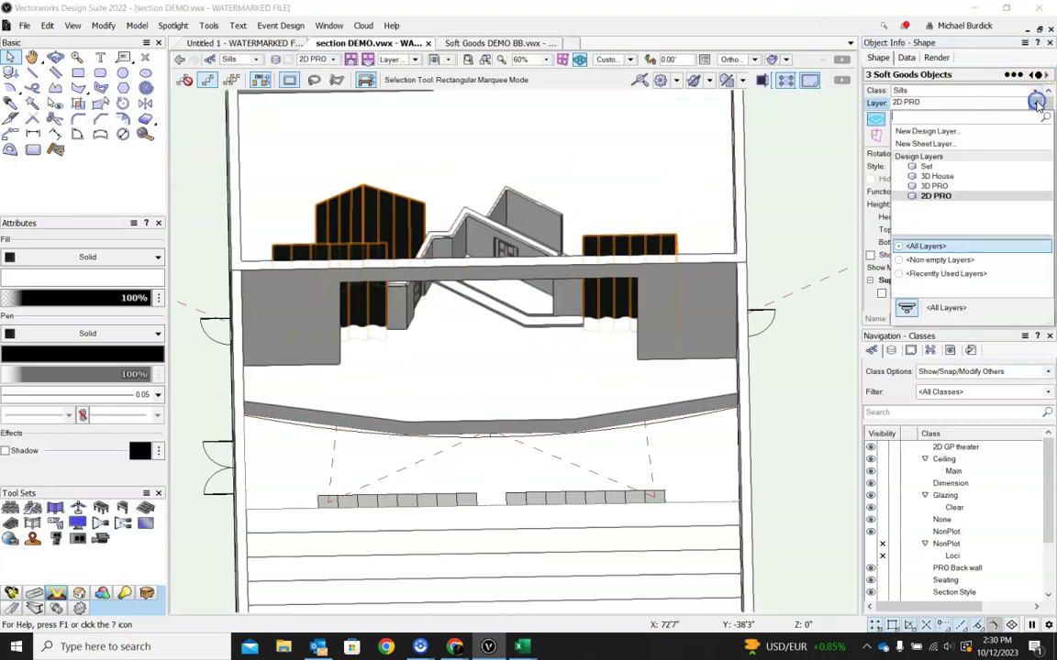
pyautogui.click(929, 132)
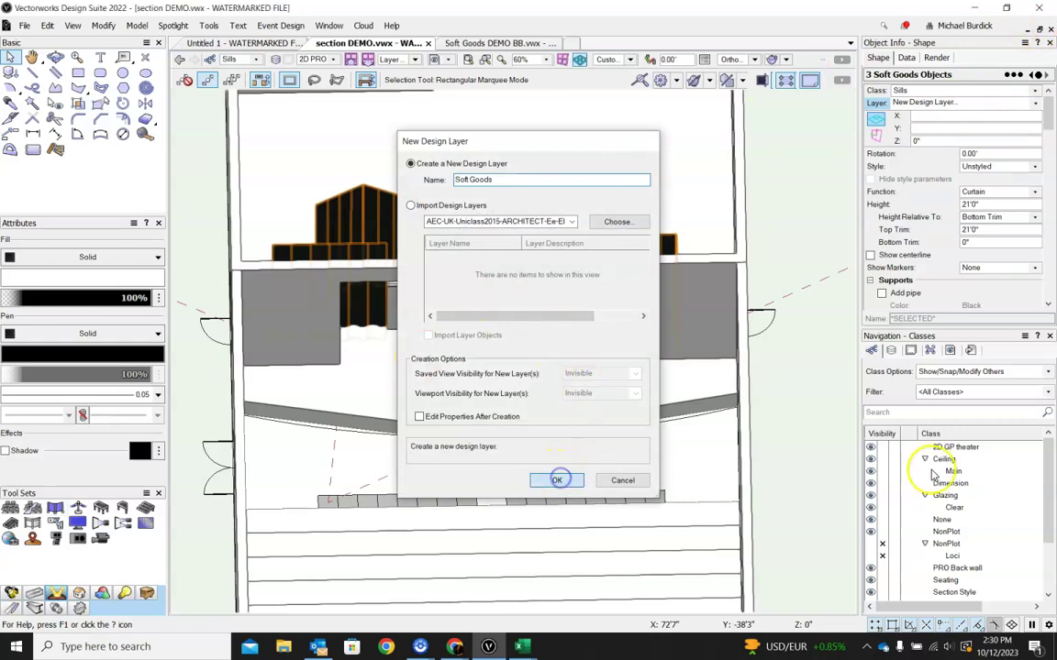
pyautogui.click(557, 481)
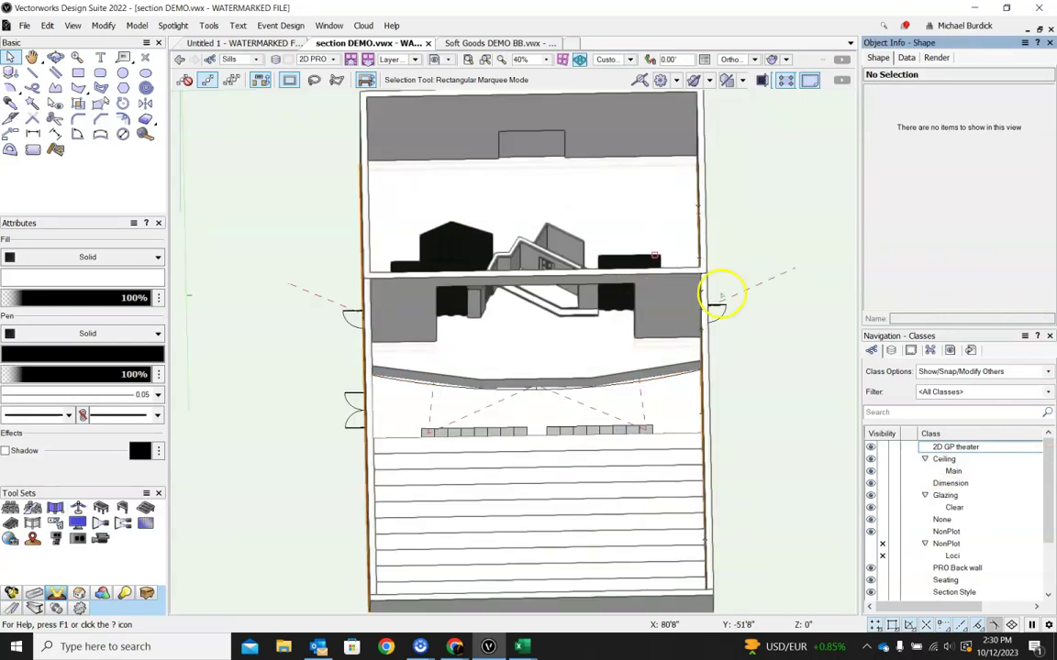
# Set the Soft Goods design layer's elevation to 3'0" in the Organization settings.
pyautogui.keyDown('ctrl'); pyautogui.moveTo(722, 295); pyautogui.dragTo(632, 251, button='middle'); pyautogui.keyUp('ctrl')
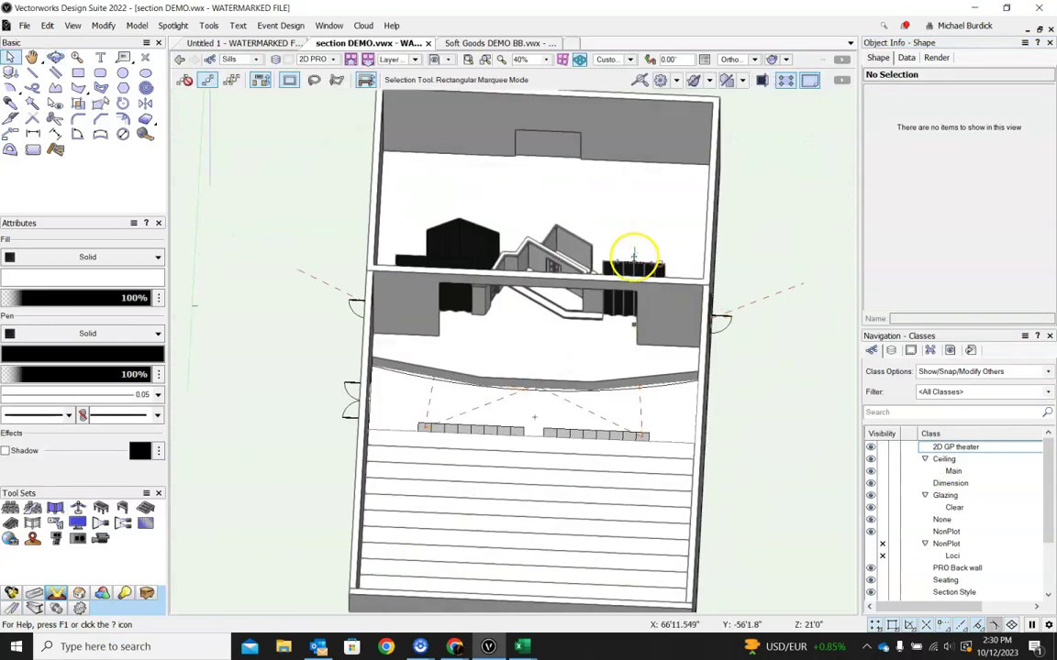
pyautogui.click(891, 351)
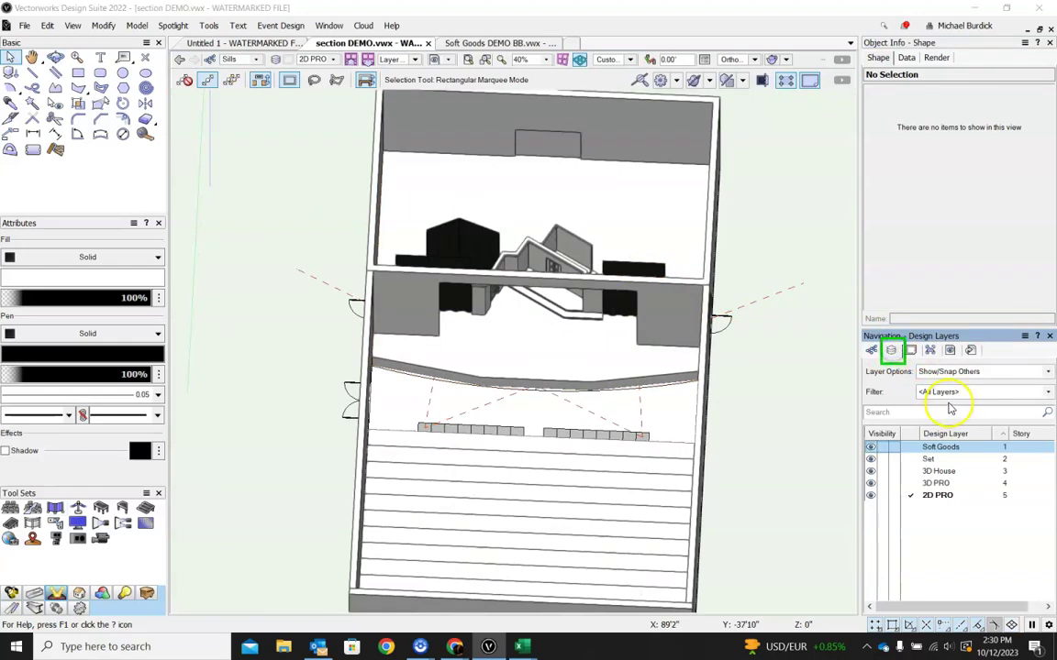
pyautogui.doubleClick(897, 354)
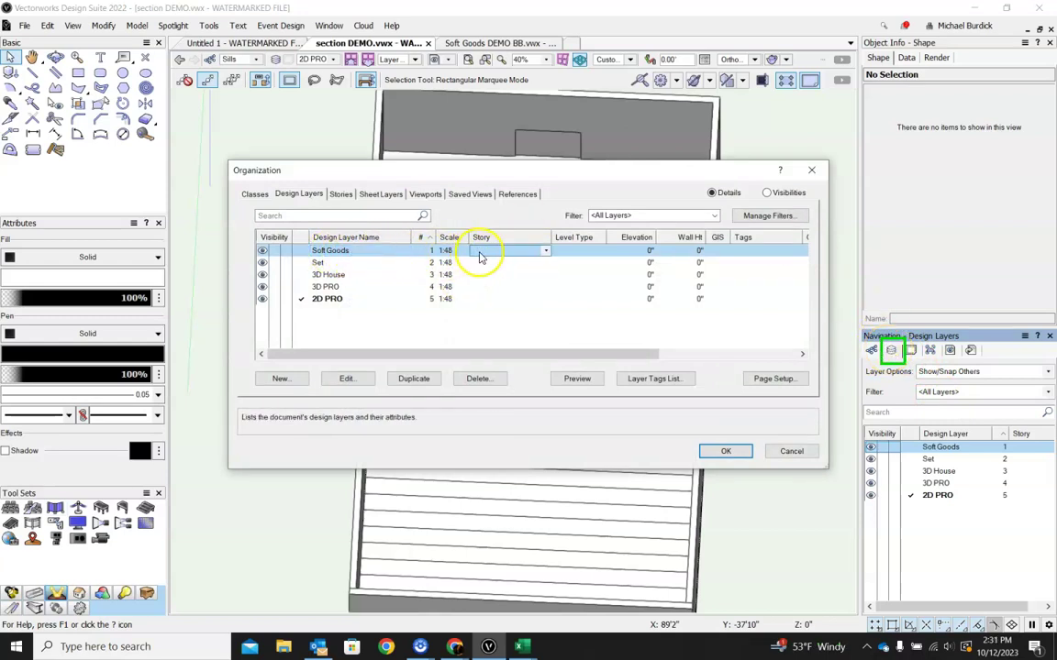
pyautogui.click(646, 251)
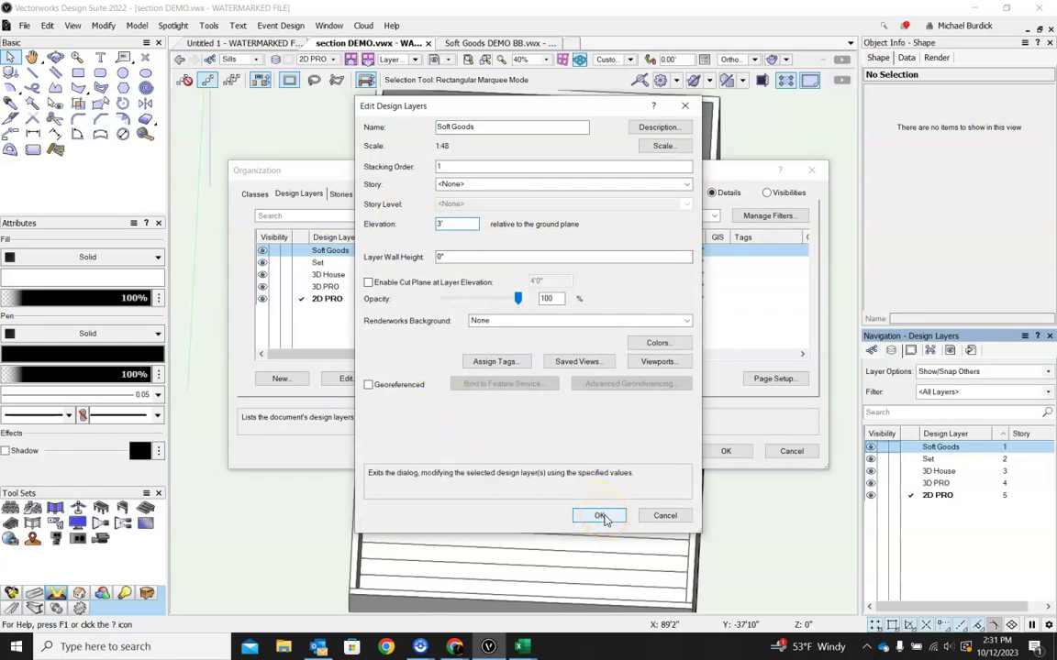
pyautogui.click(601, 517)
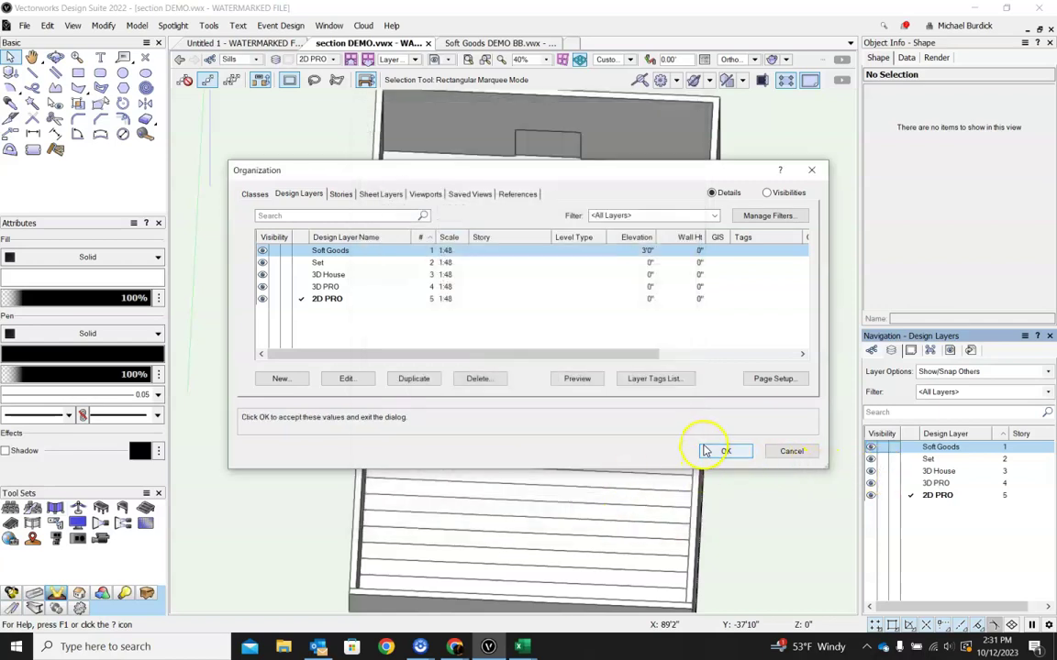
pyautogui.click(704, 448)
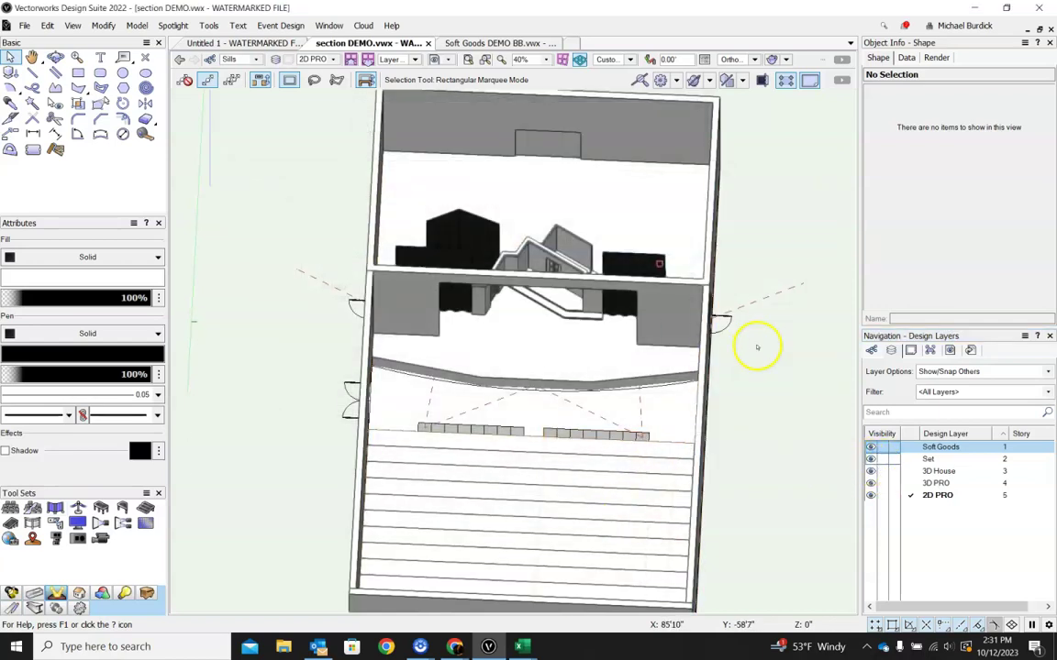
# Hide the 3D House and 2D PRO layers, make 3D PRO active, and view the stage front-on.
pyautogui.keyDown('ctrl'); pyautogui.moveTo(745, 423); pyautogui.dragTo(408, 333, button='middle'); pyautogui.keyUp('ctrl')
pyautogui.scroll(5, 394, 368)
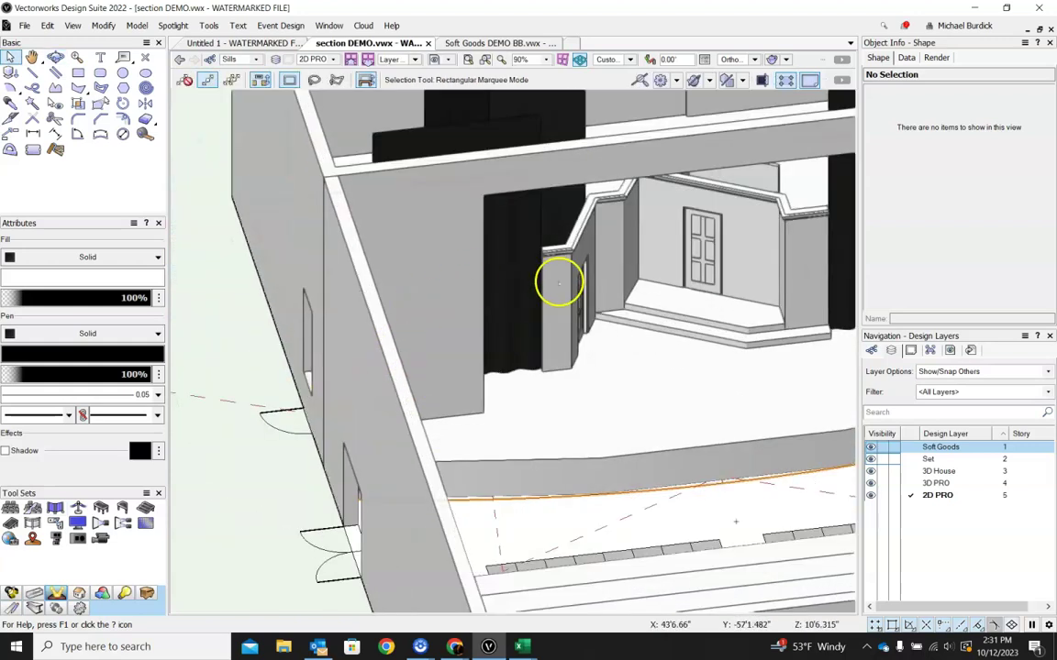
pyautogui.keyDown('ctrl'); pyautogui.moveTo(483, 413); pyautogui.dragTo(377, 540, button='middle'); pyautogui.keyUp('ctrl')
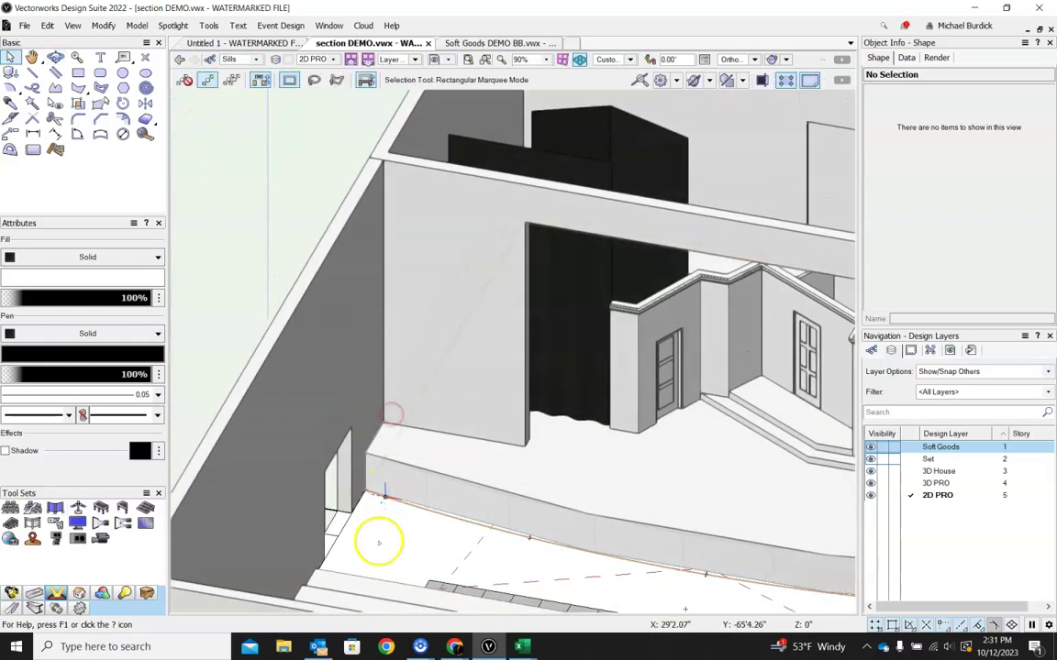
pyautogui.scroll(-5, 323, 421)
pyautogui.keyDown('ctrl'); pyautogui.moveTo(420, 389); pyautogui.dragTo(905, 466, button='middle'); pyautogui.keyUp('ctrl')
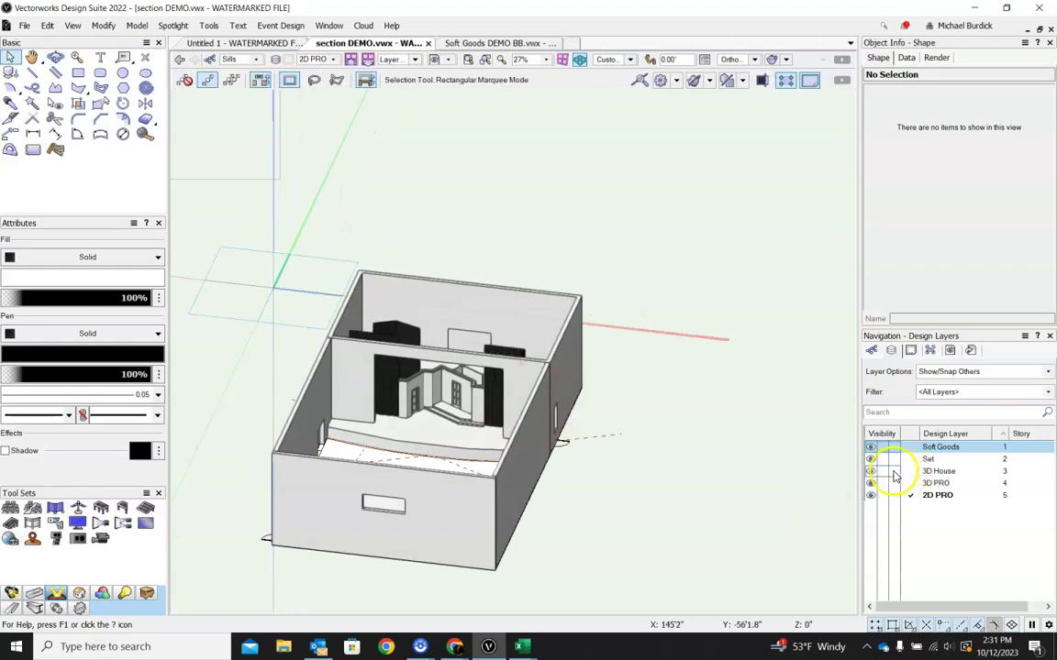
pyautogui.click(882, 471)
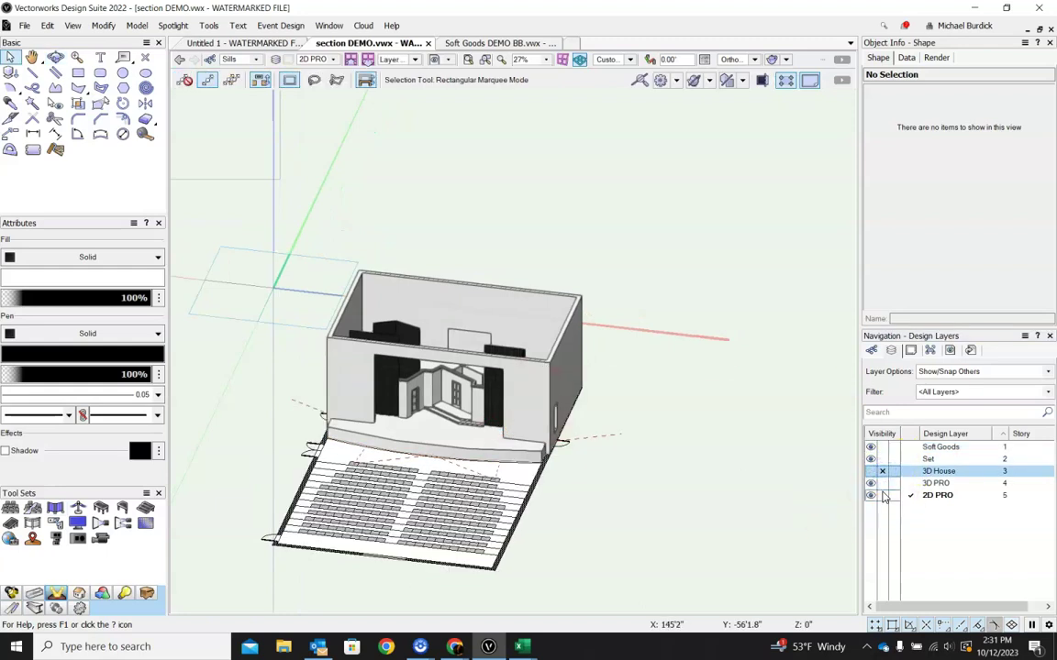
pyautogui.click(908, 483)
pyautogui.click(882, 495)
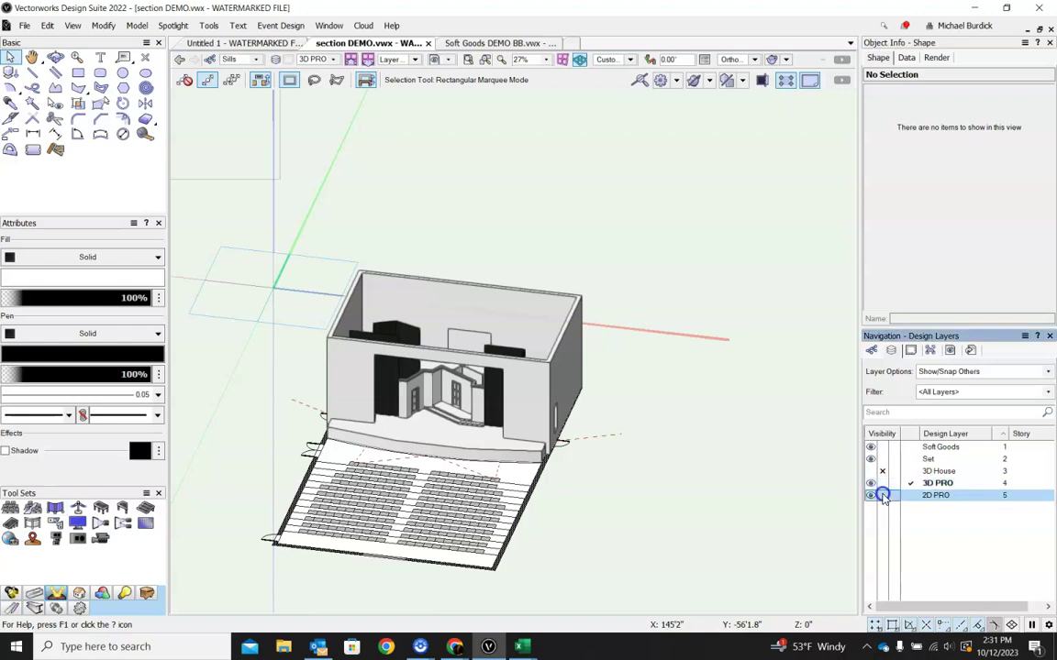
pyautogui.keyDown('ctrl'); pyautogui.moveTo(413, 510); pyautogui.dragTo(487, 394, button='middle'); pyautogui.keyUp('ctrl')
# Switch the view to Normal Perspective and move in close to the stage.
pyautogui.click(754, 60)
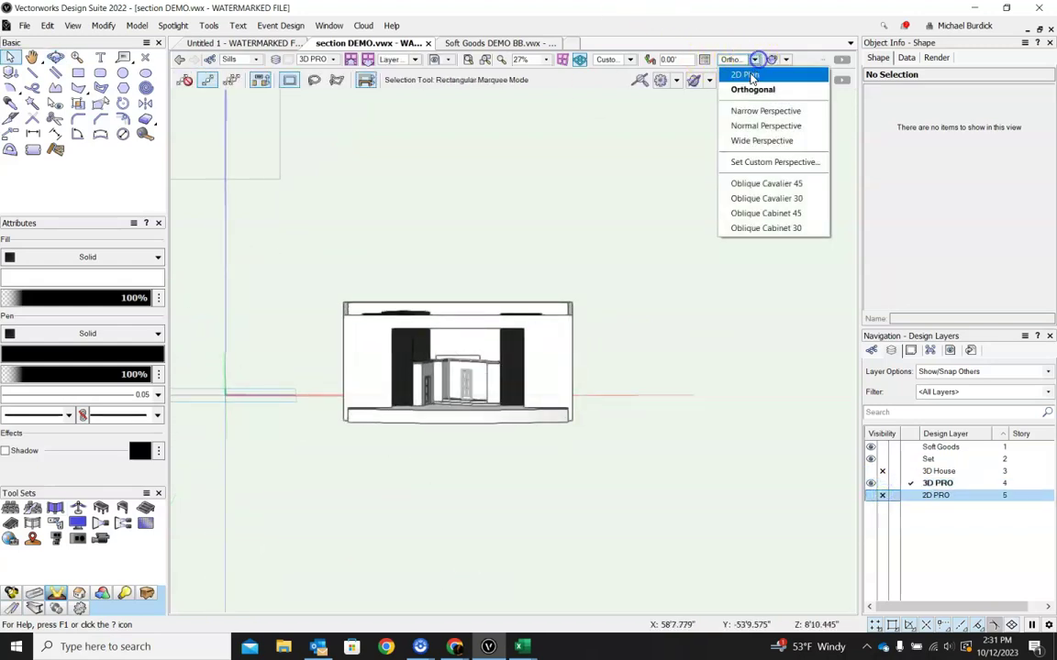
pyautogui.click(754, 126)
pyautogui.keyDown('ctrl'); pyautogui.moveTo(440, 422); pyautogui.dragTo(658, 416, button='middle'); pyautogui.keyUp('ctrl')
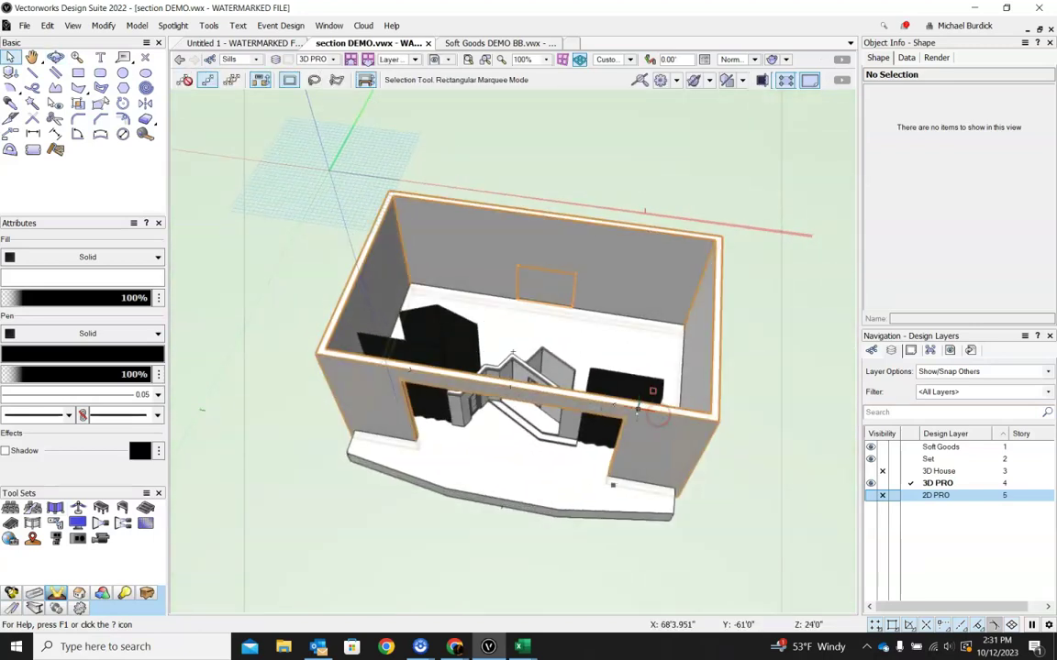
pyautogui.scroll(3, 592, 418)
pyautogui.scroll(2, 591, 414)
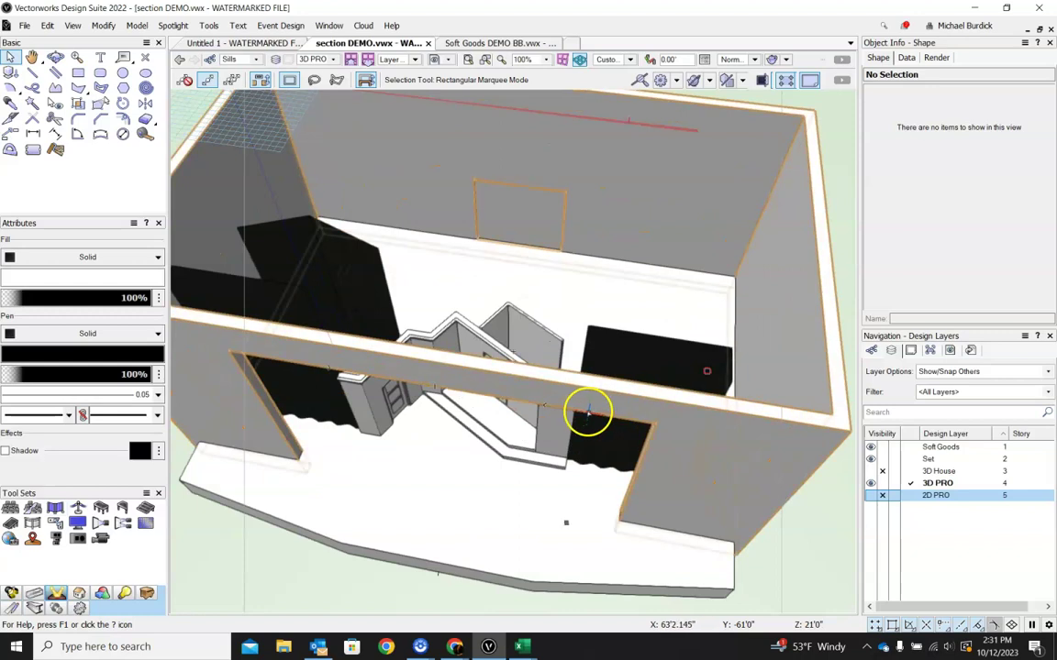
# Select the stage platform to verify its 3' height, then make Soft Goods the active layer.
pyautogui.click(280, 241)
pyautogui.click(338, 218)
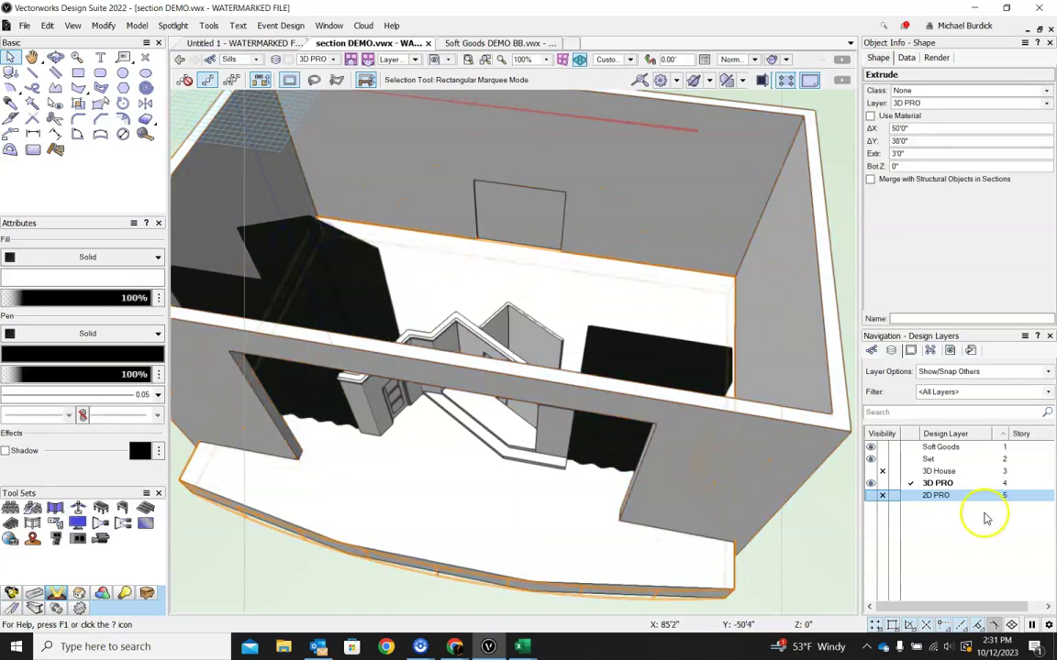
pyautogui.click(936, 447)
pyautogui.scroll(-3, 495, 234)
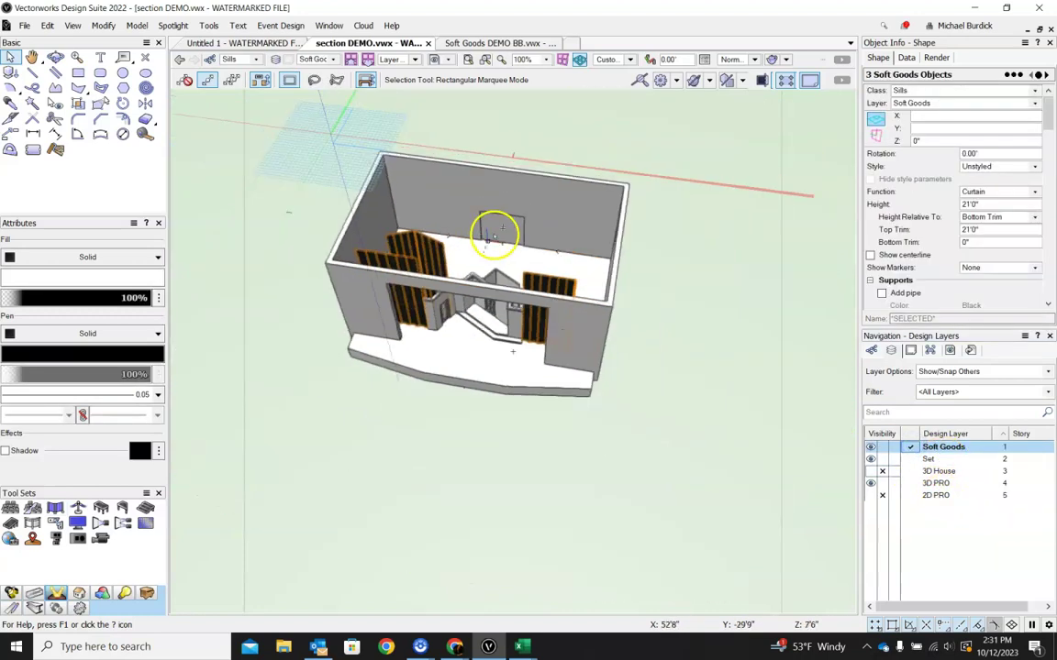
pyautogui.keyDown('shift'); pyautogui.moveTo(604, 435); pyautogui.dragTo(731, 289, button='middle'); pyautogui.keyUp('shift')
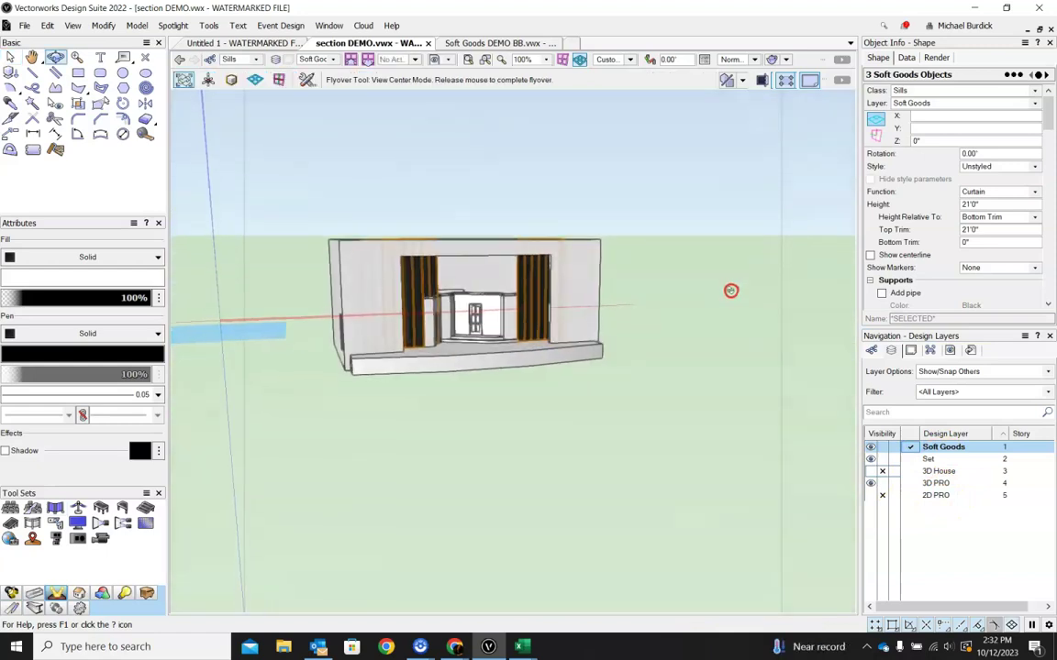